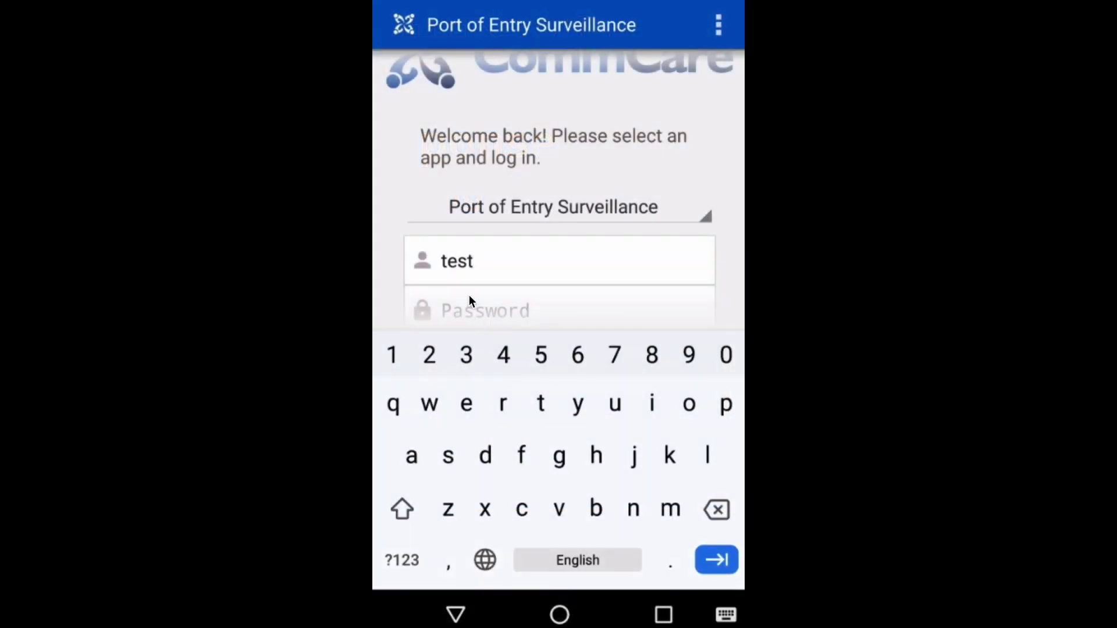
Log in to CommCare with the account password
{"action": "left_click", "coordinate": [469, 294]}
{"action": "type", "text": "123"}
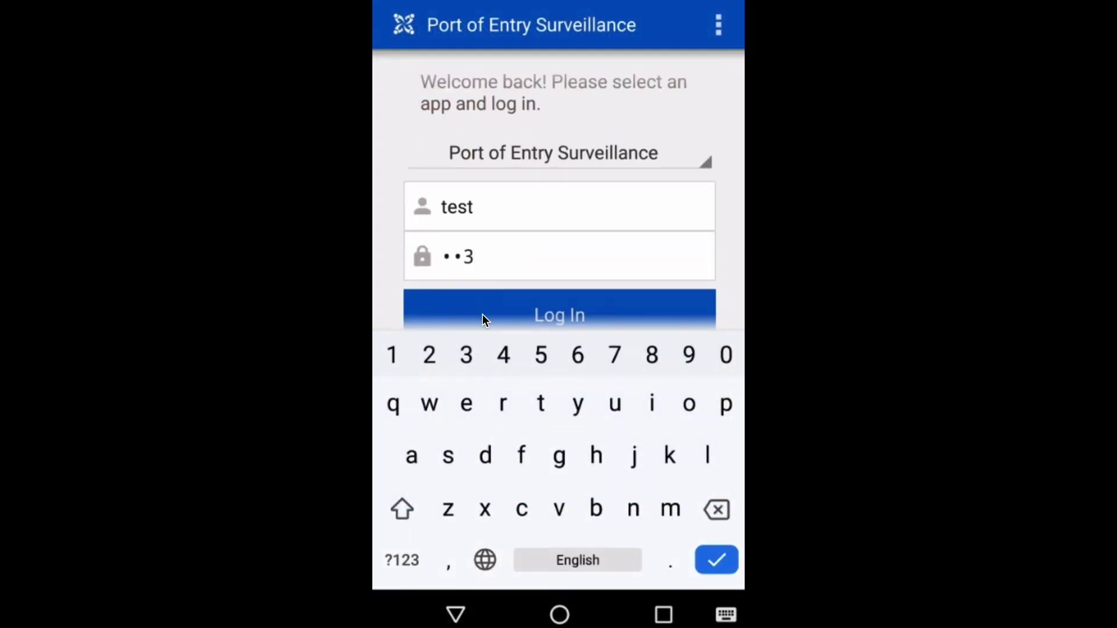
{"action": "left_click", "coordinate": [483, 314]}
Start a new Screen Traveller form and go past the Primary Screener page to Travel Details
{"action": "left_click", "coordinate": [494, 245]}
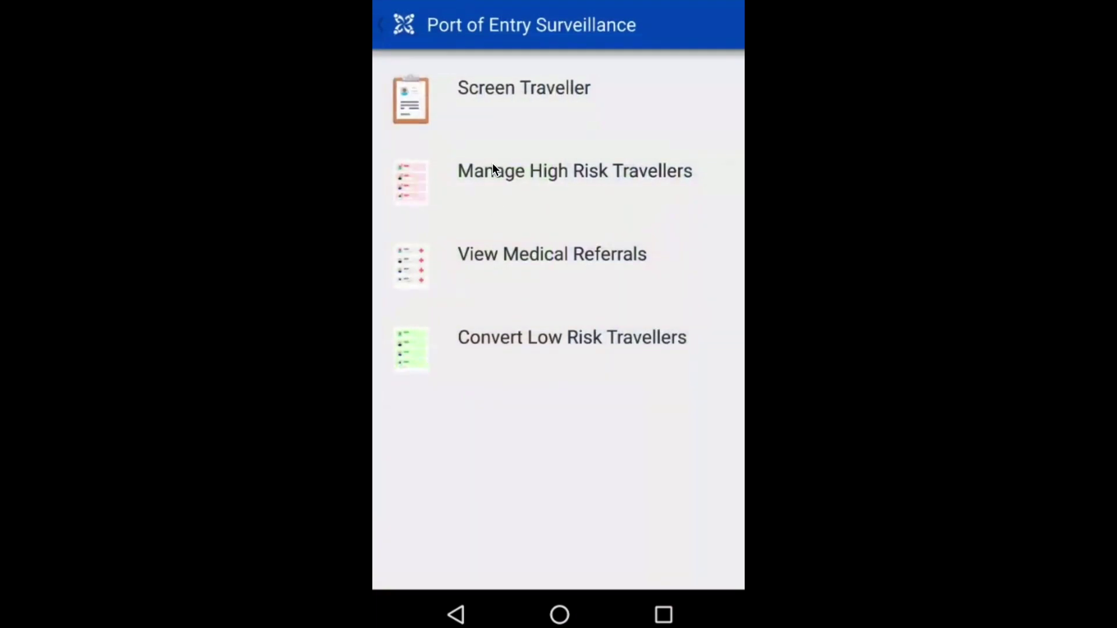
{"action": "left_click", "coordinate": [514, 101]}
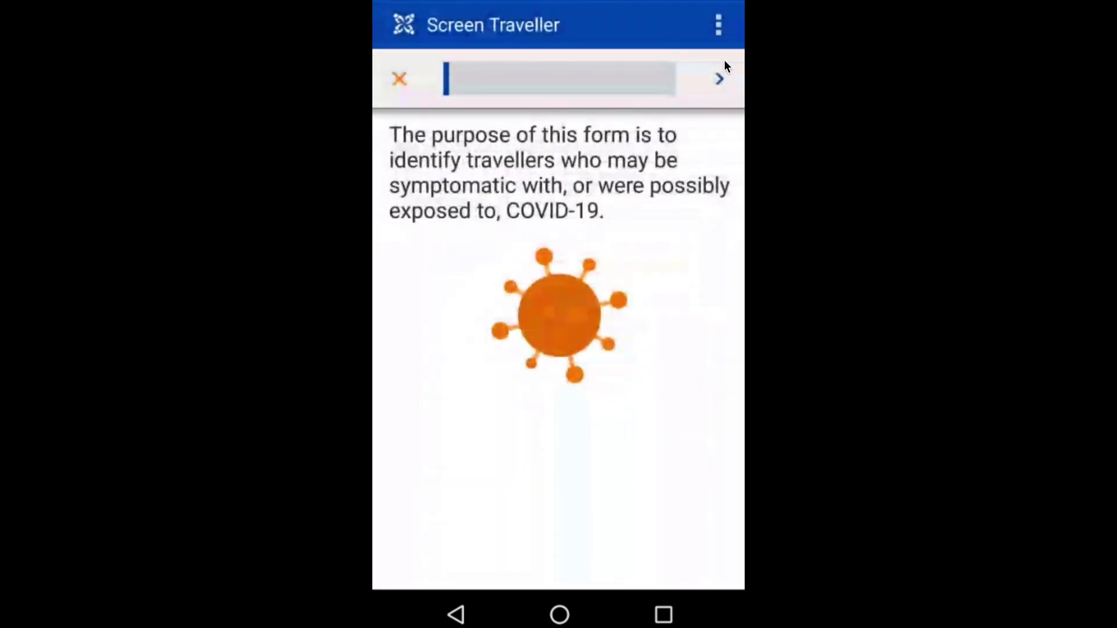
{"action": "left_click", "coordinate": [721, 79]}
{"action": "left_click", "coordinate": [722, 79]}
{"action": "left_click", "coordinate": [721, 79]}
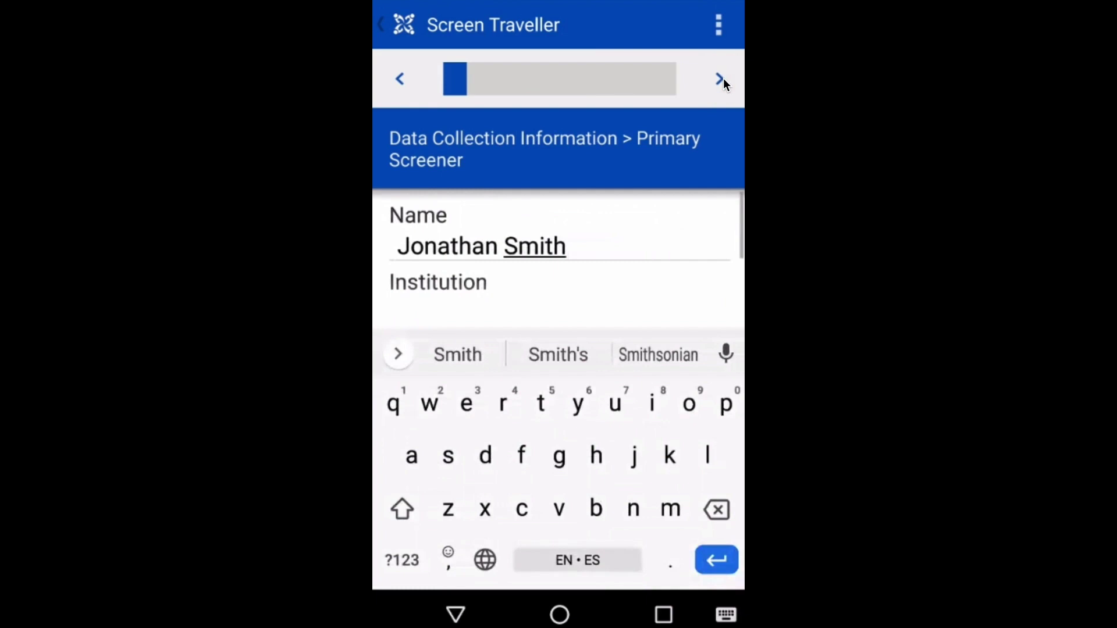
{"action": "left_click", "coordinate": [532, 299]}
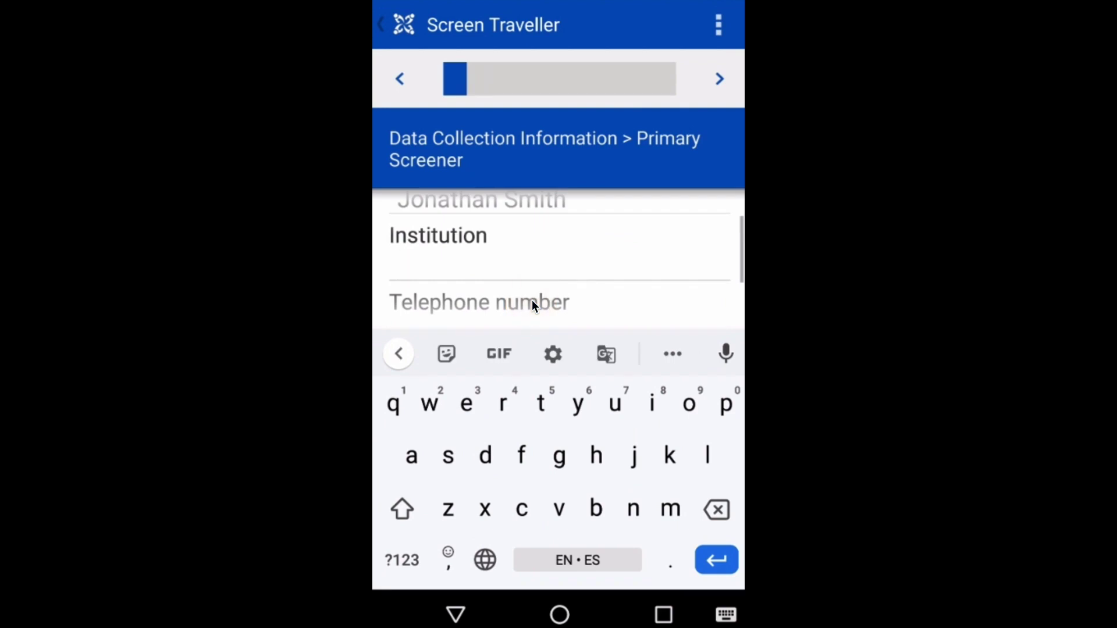
{"action": "scroll", "coordinate": [531, 299], "scroll_direction": "down", "scroll_amount": 2}
{"action": "left_click", "coordinate": [720, 79]}
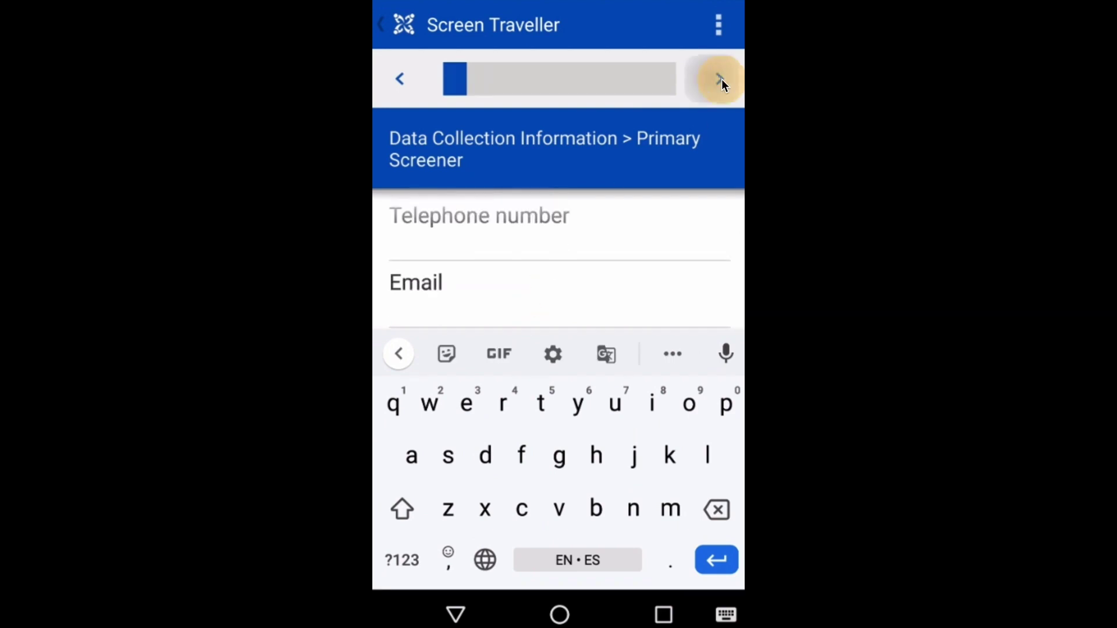
Enter flight ABC123, seat 12, departing Los Angeles and arriving San Francisco
{"action": "left_click", "coordinate": [547, 497]}
{"action": "type", "text": "ABC123"}
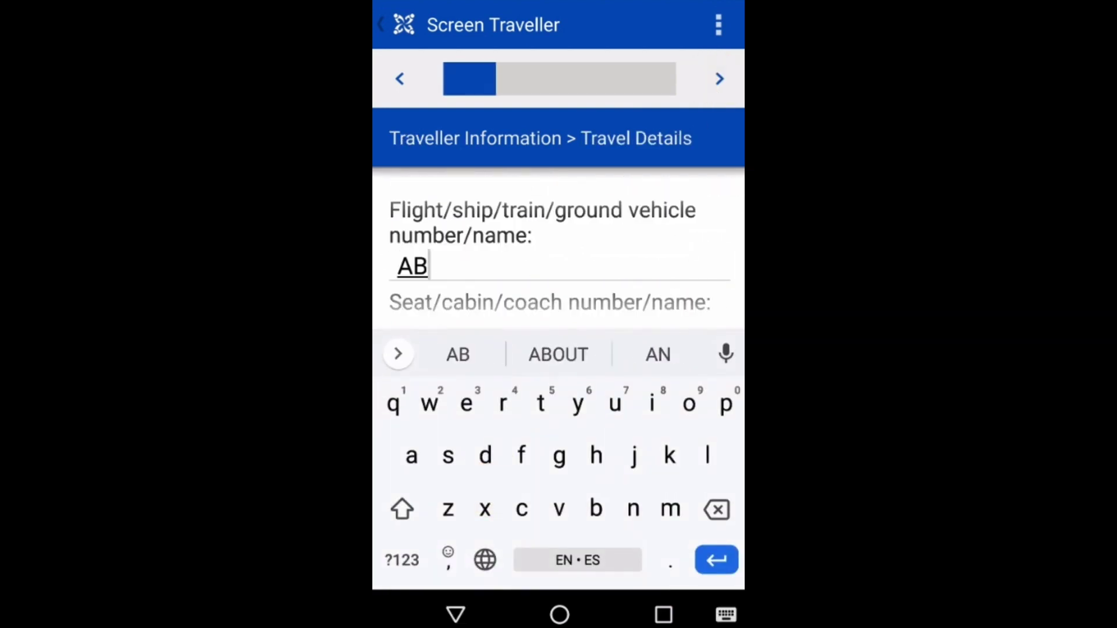
{"action": "left_click", "coordinate": [484, 319]}
{"action": "type", "text": "123"}
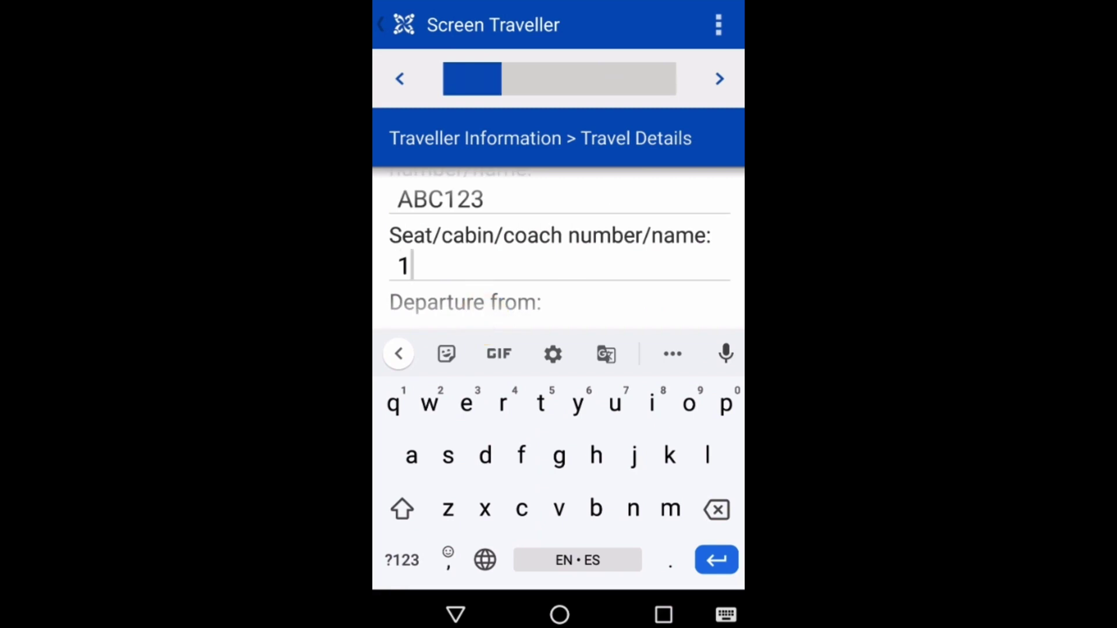
{"action": "left_click", "coordinate": [507, 313]}
{"action": "type", "text": "Los Angeles"}
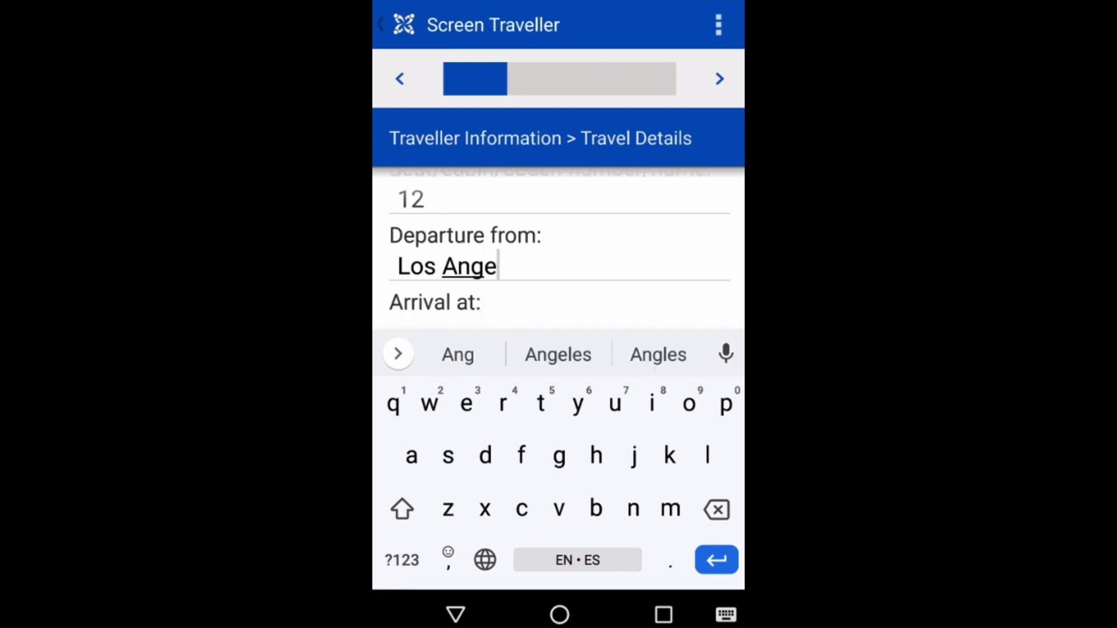
{"action": "left_click", "coordinate": [514, 317]}
{"action": "type", "text": "San Francisco"}
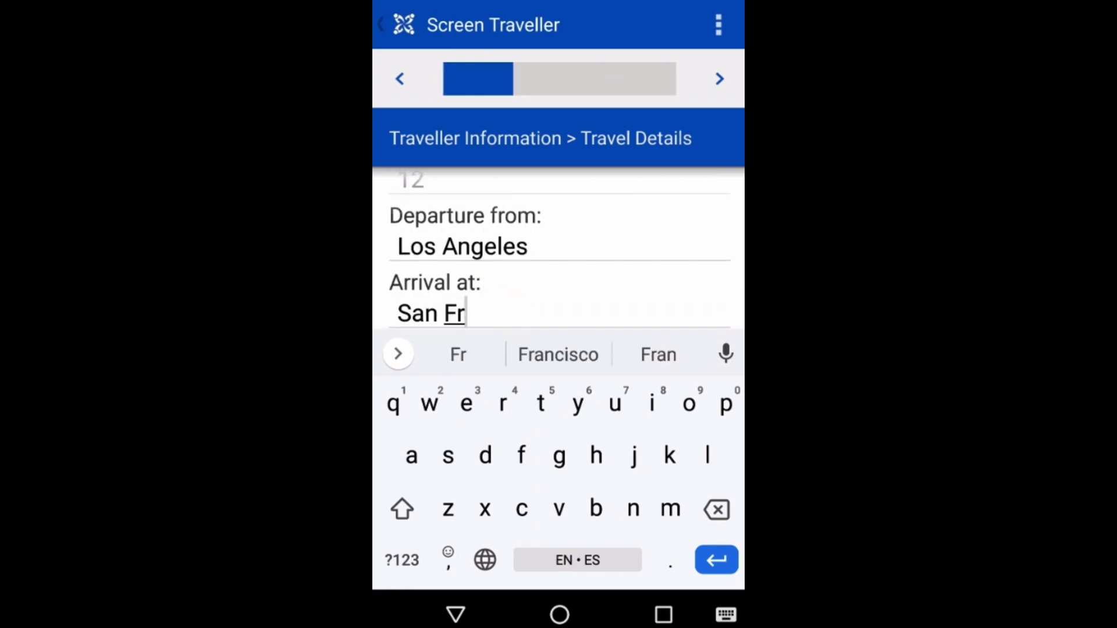
{"action": "left_click", "coordinate": [717, 79]}
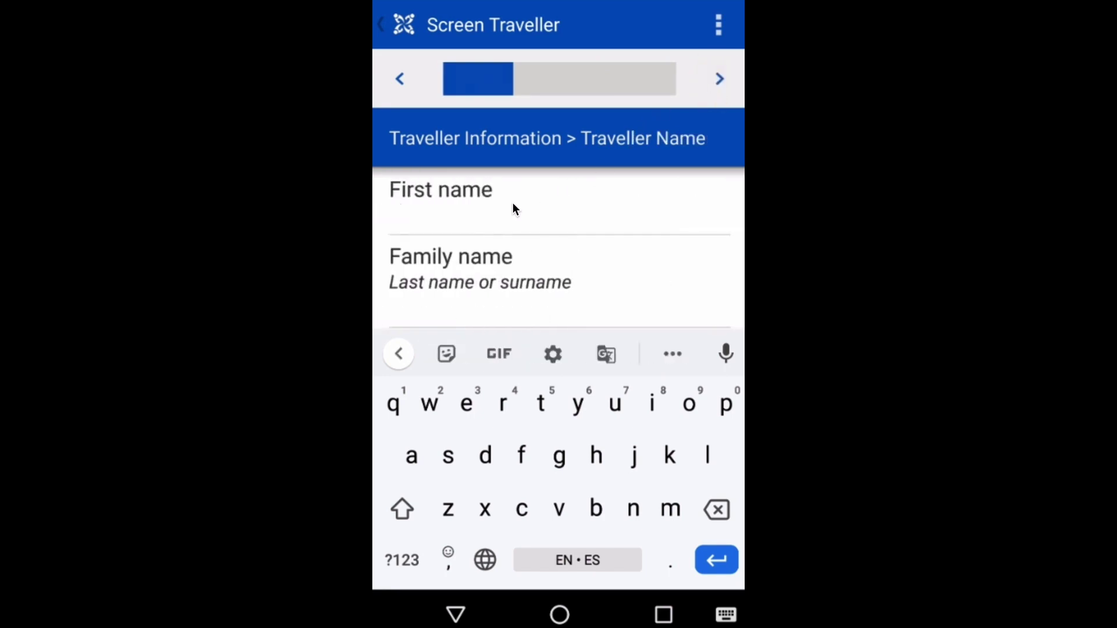
Enter the traveller's given and family names, and a Germany passport with its number
{"action": "type", "text": "John"}
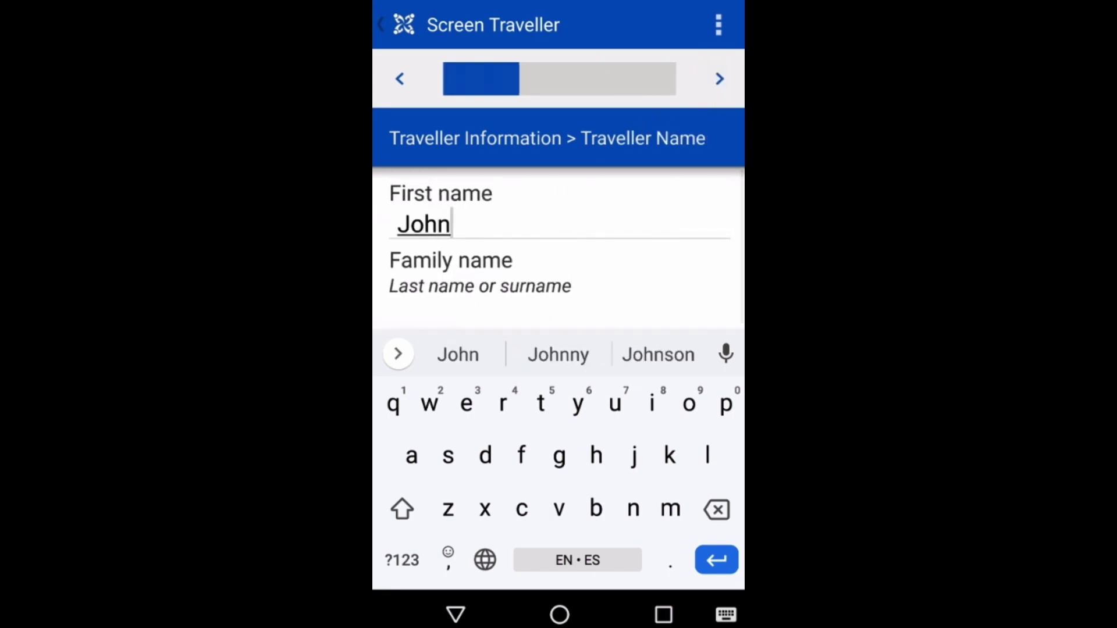
{"action": "left_click", "coordinate": [523, 313]}
{"action": "type", "text": "Doe"}
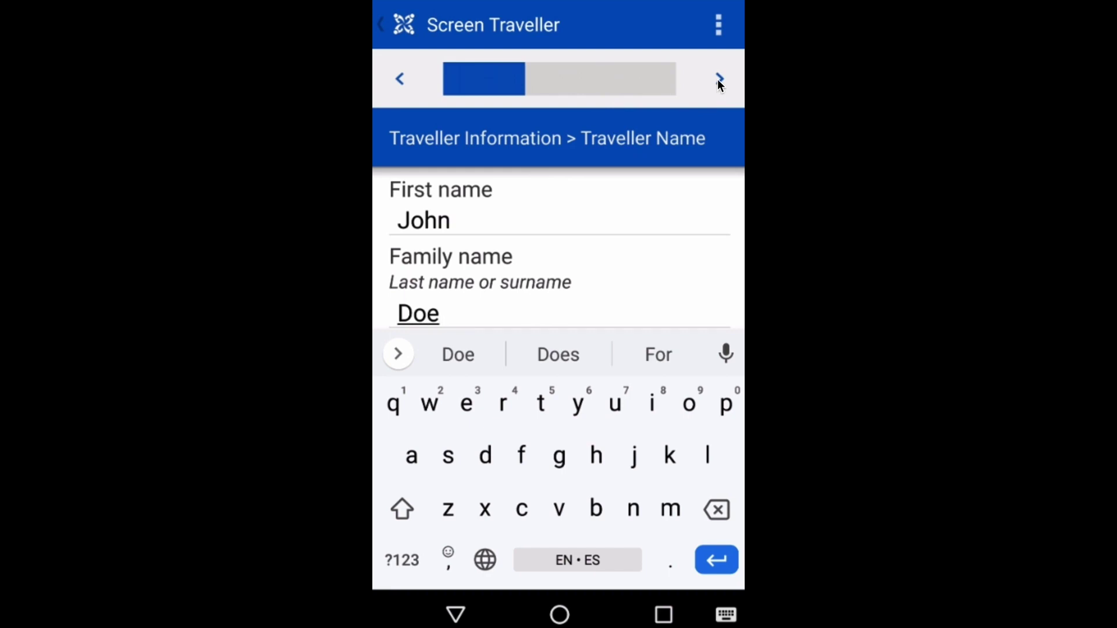
{"action": "left_click", "coordinate": [719, 80]}
{"action": "left_click", "coordinate": [573, 215]}
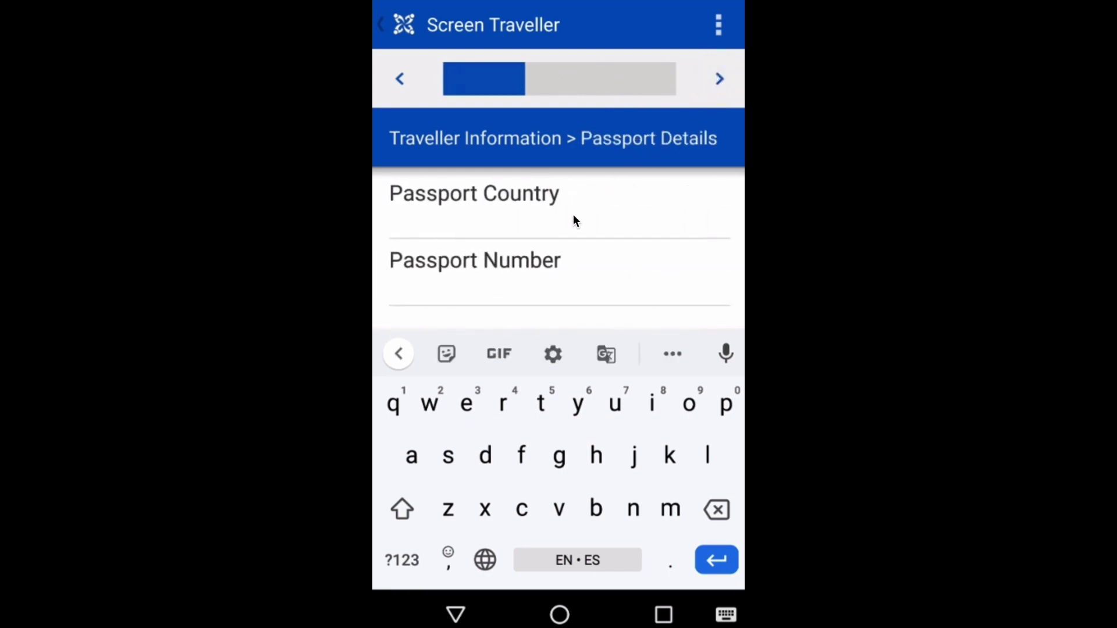
{"action": "type", "text": "Germany"}
{"action": "left_click", "coordinate": [490, 287]}
{"action": "type", "text": "11222333"}
{"action": "left_click", "coordinate": [719, 79]}
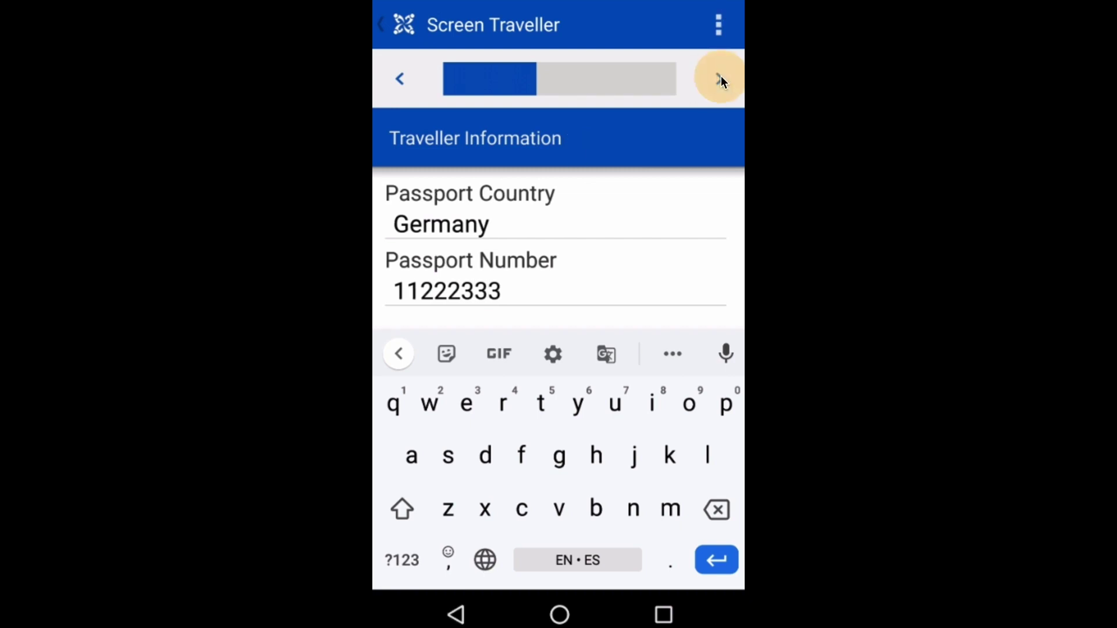
Record the traveller as male, born 1953, with a phone number, skipping email and addresses
{"action": "left_click", "coordinate": [437, 418]}
{"action": "left_click", "coordinate": [719, 79]}
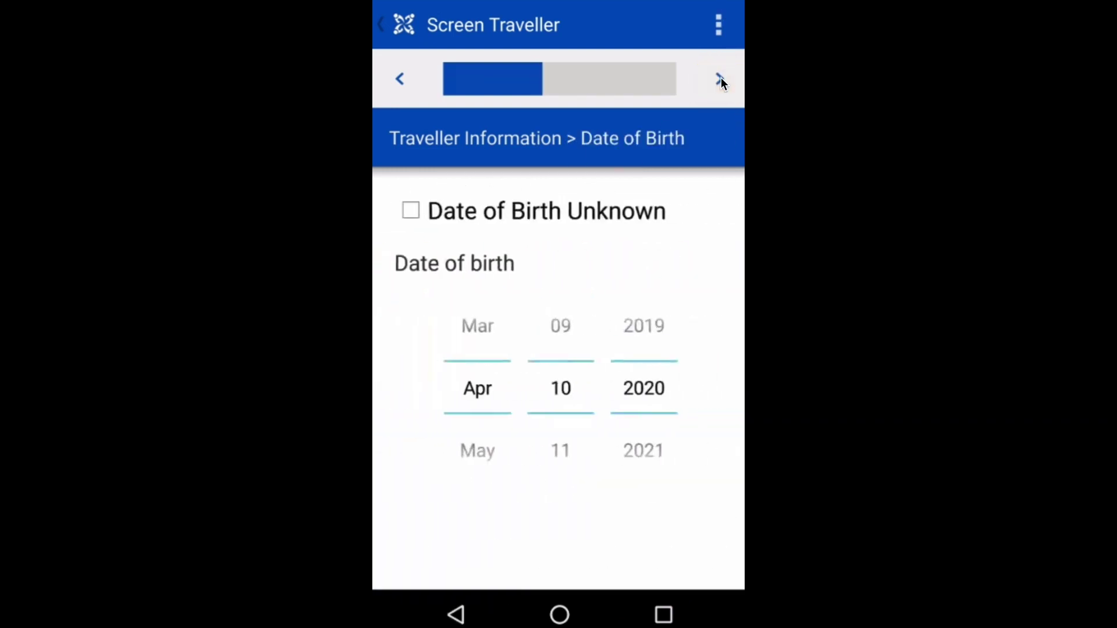
{"action": "left_click", "coordinate": [633, 388]}
{"action": "type", "text": "1953"}
{"action": "left_click", "coordinate": [720, 76]}
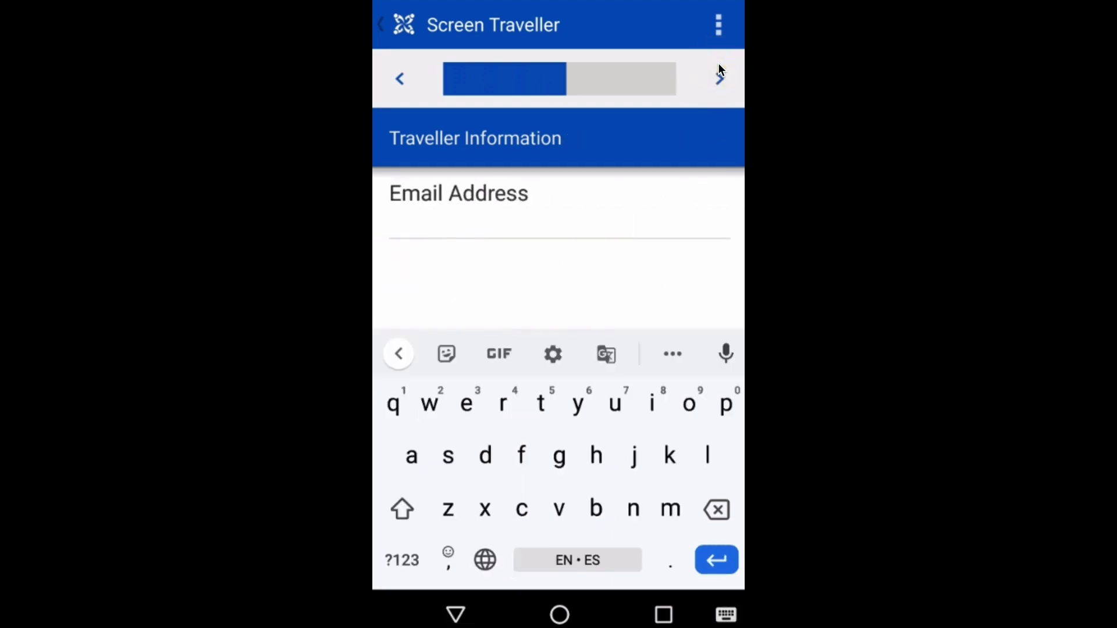
{"action": "left_click", "coordinate": [719, 76]}
{"action": "type", "text": "1112223333"}
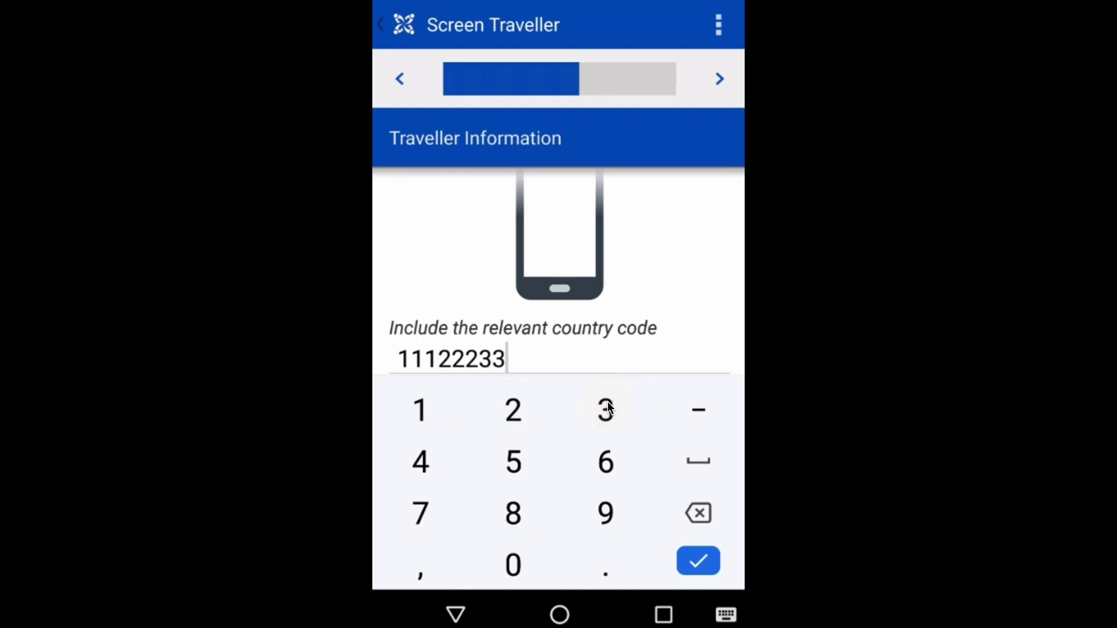
{"action": "left_click", "coordinate": [721, 77]}
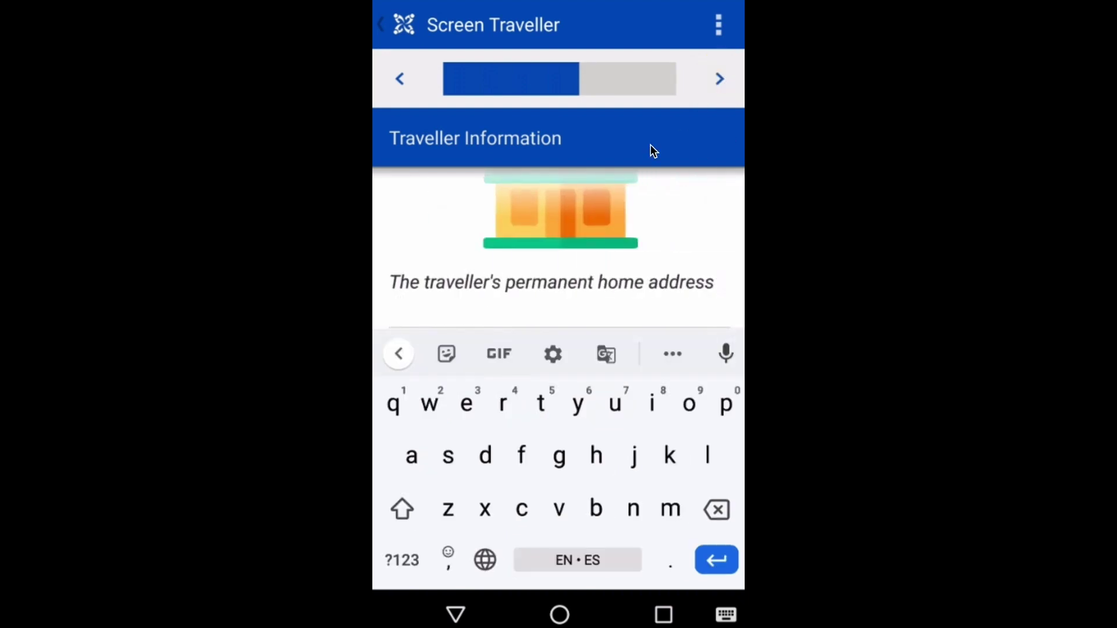
{"action": "left_click", "coordinate": [720, 82]}
{"action": "left_click", "coordinate": [719, 82]}
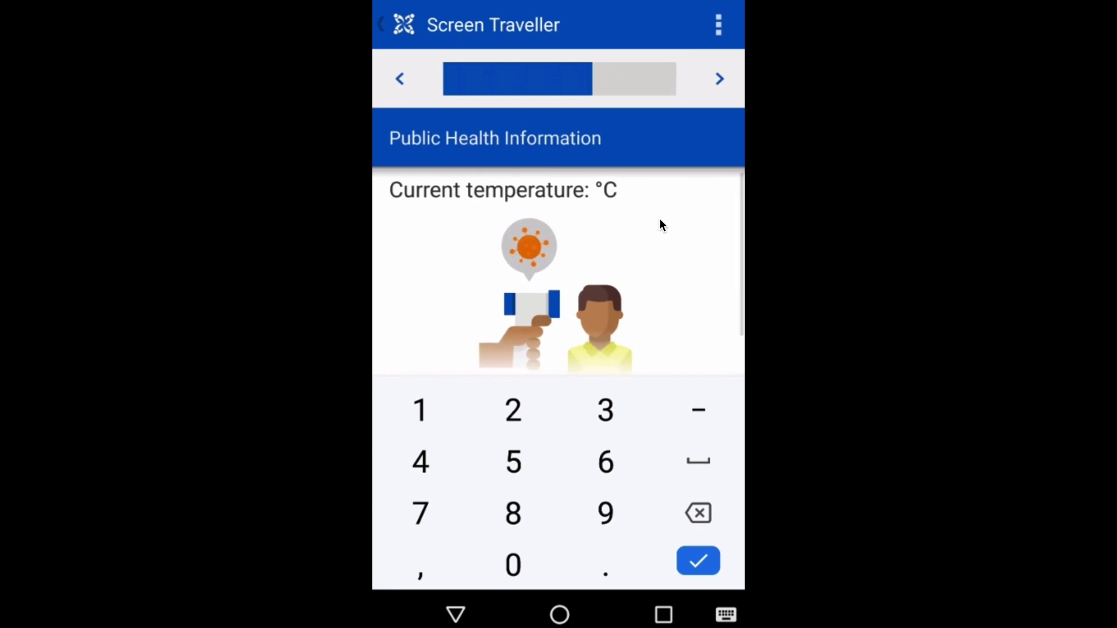
Enter a temperature of 39 and move past the fever warning
{"action": "left_click", "coordinate": [594, 406]}
{"action": "left_click", "coordinate": [603, 514]}
{"action": "left_click", "coordinate": [720, 81]}
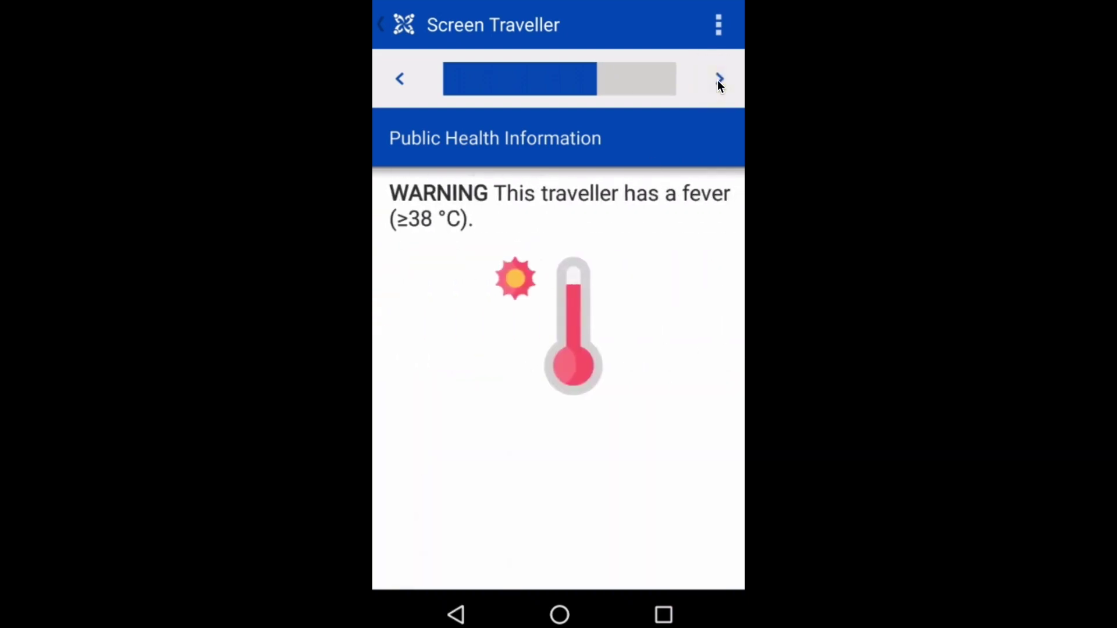
{"action": "left_click", "coordinate": [715, 81]}
{"action": "left_click", "coordinate": [715, 81]}
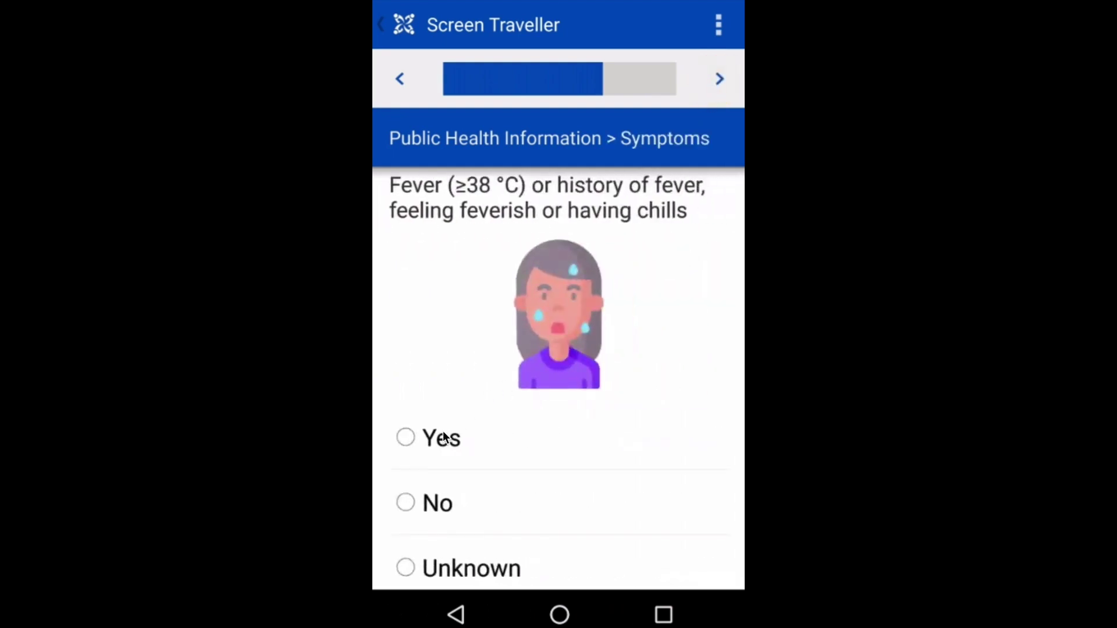
Answer Yes to fever and cough, No to shortness of breath, keeping the onset date
{"action": "left_click", "coordinate": [443, 437]}
{"action": "left_click", "coordinate": [721, 79]}
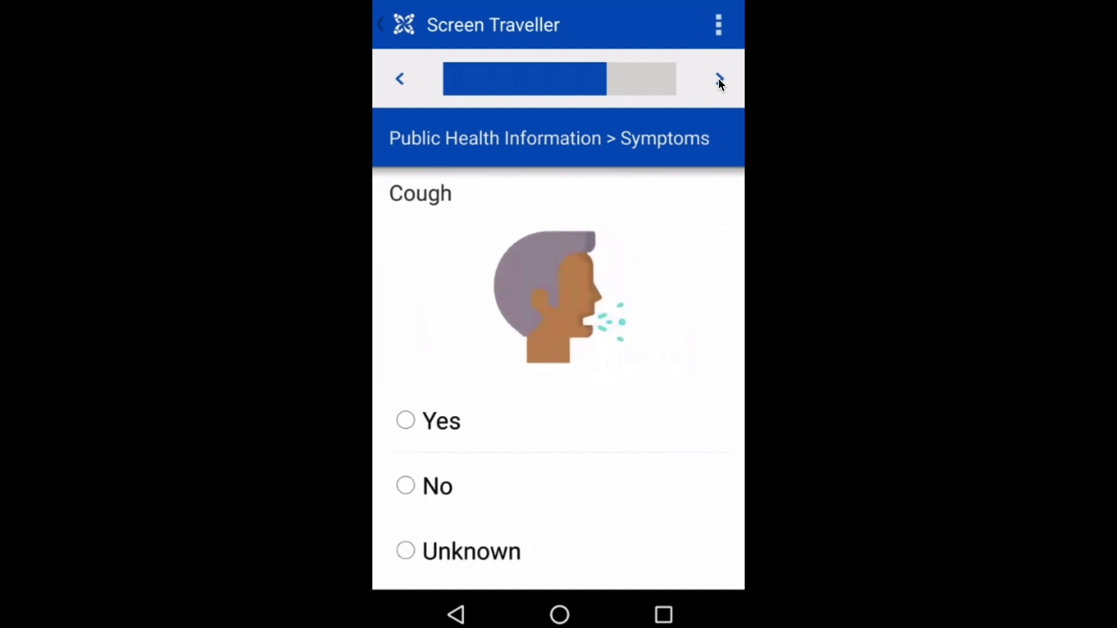
{"action": "left_click", "coordinate": [458, 419]}
{"action": "left_click", "coordinate": [720, 78]}
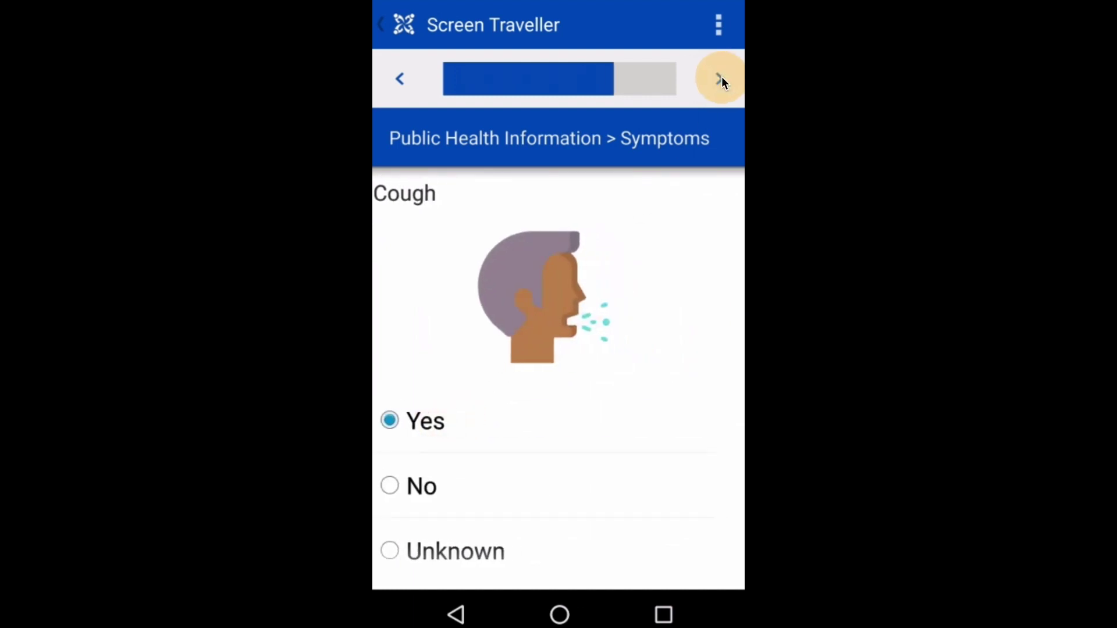
{"action": "left_click", "coordinate": [447, 487]}
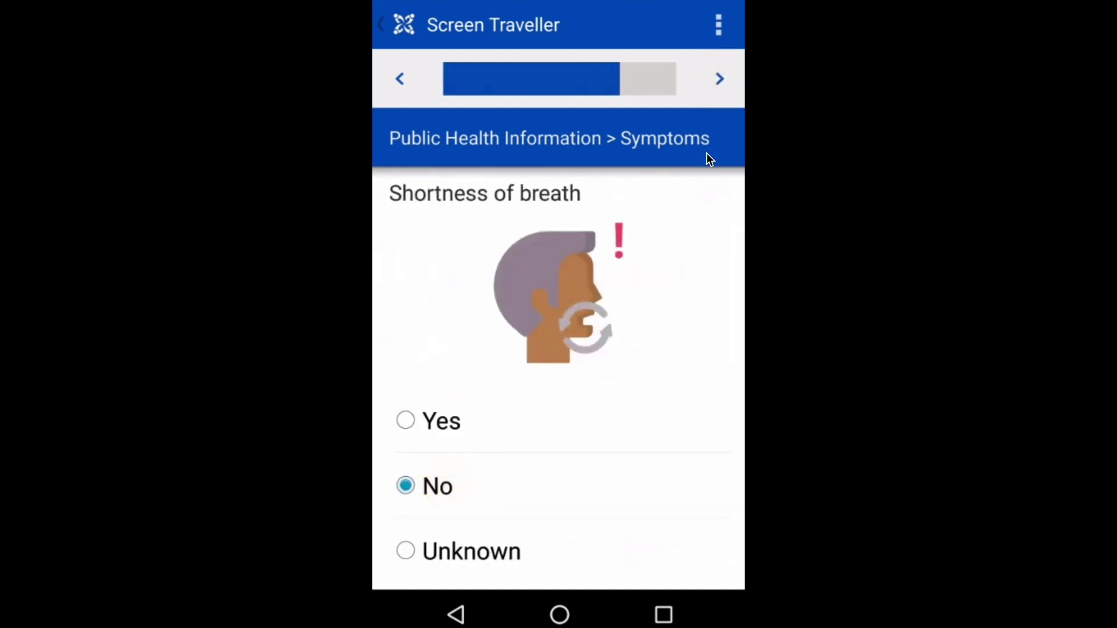
{"action": "left_click", "coordinate": [719, 96]}
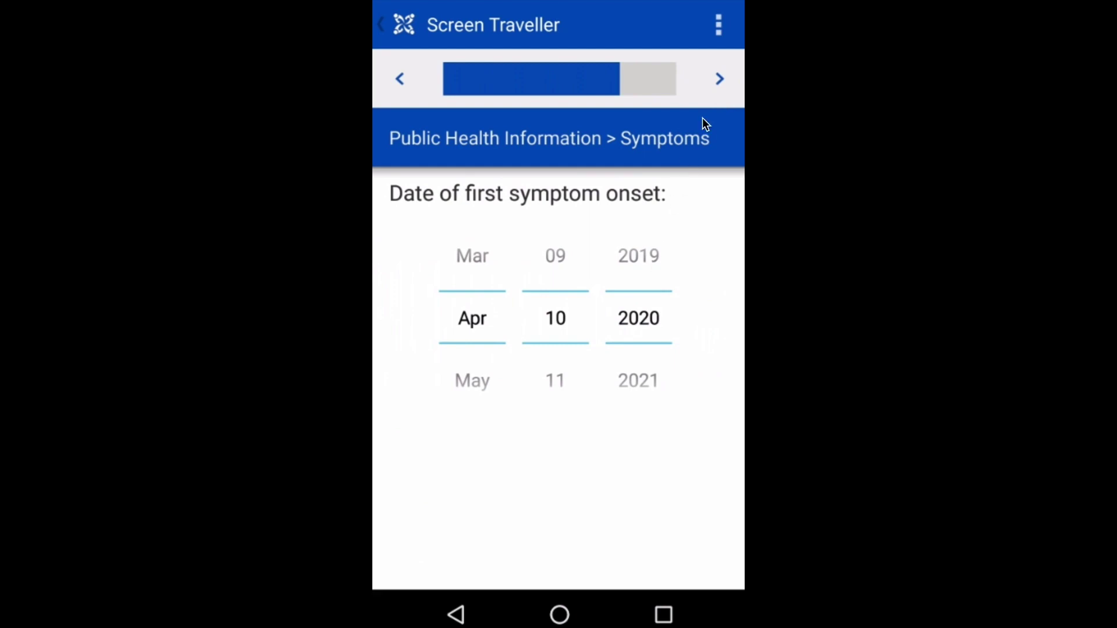
{"action": "left_click", "coordinate": [716, 83]}
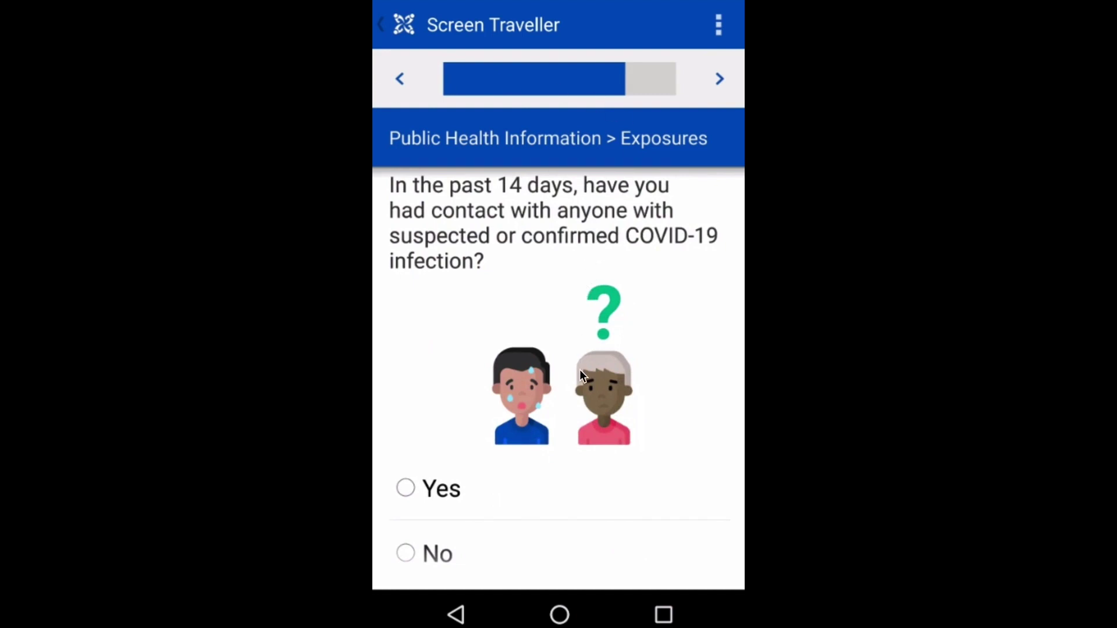
Answer Yes to COVID-19 case contact and answer the health-care facility work question
{"action": "scroll", "coordinate": [579, 369], "scroll_direction": "down", "scroll_amount": 1}
{"action": "left_click", "coordinate": [453, 424]}
{"action": "left_click", "coordinate": [718, 84]}
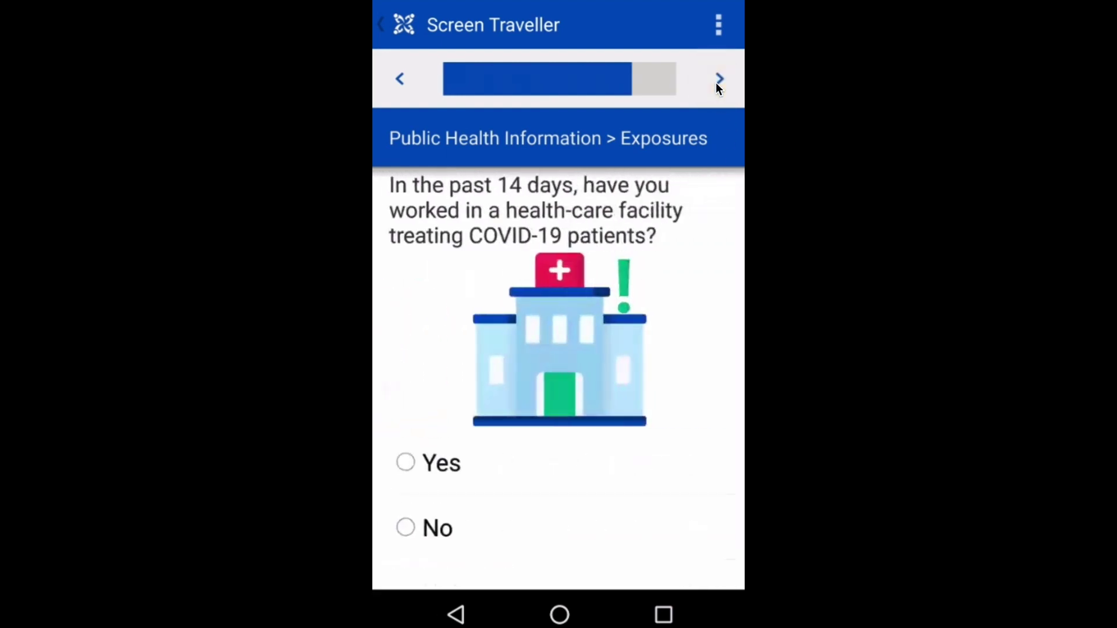
{"action": "left_click", "coordinate": [434, 461]}
{"action": "left_click", "coordinate": [718, 78]}
Record domestic travel as Yes, starting day 09, to California, San Diego
{"action": "left_click", "coordinate": [436, 503]}
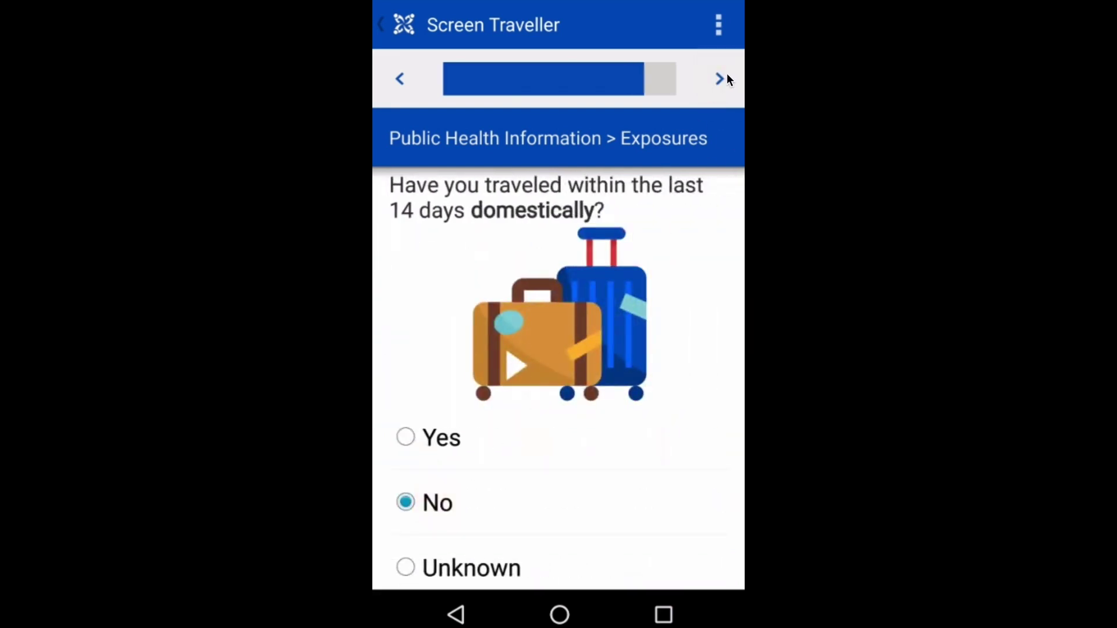
{"action": "left_click", "coordinate": [452, 437]}
{"action": "scroll", "coordinate": [561, 416], "scroll_direction": "down", "scroll_amount": 8}
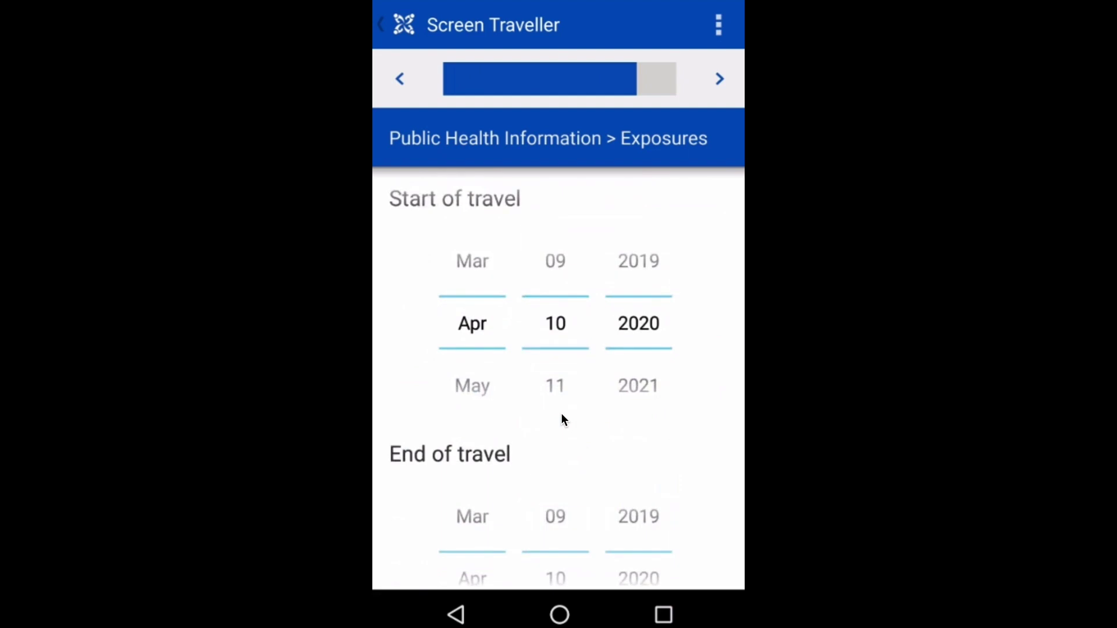
{"action": "left_click", "coordinate": [551, 247]}
{"action": "scroll", "coordinate": [540, 459], "scroll_direction": "down", "scroll_amount": 5}
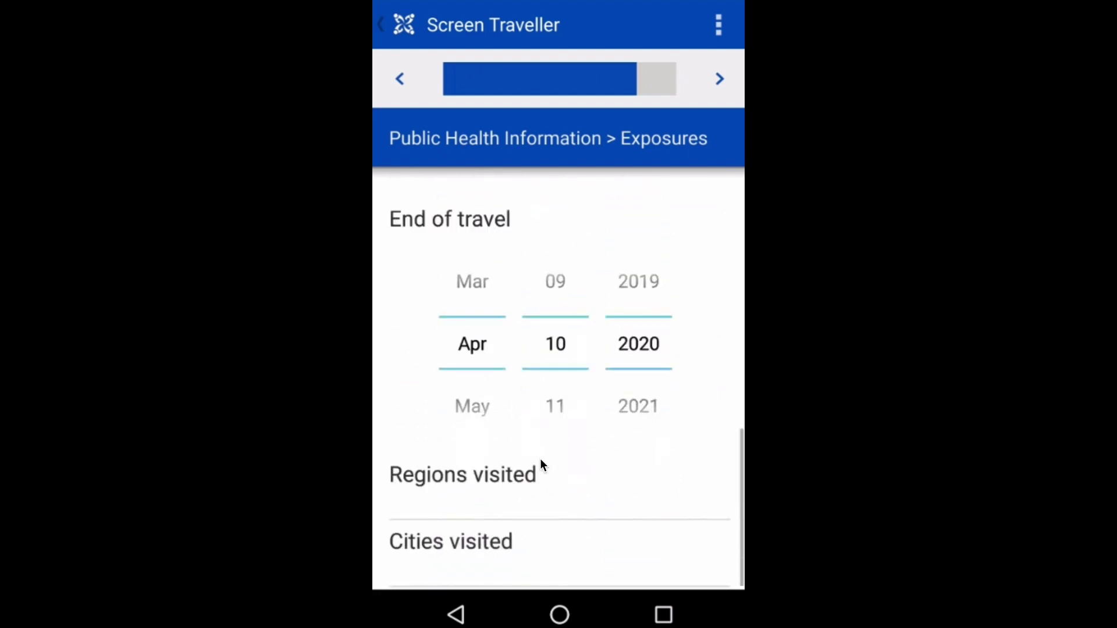
{"action": "left_click", "coordinate": [474, 498]}
{"action": "type", "text": "Calif"}
{"action": "left_click", "coordinate": [558, 354]}
{"action": "left_click", "coordinate": [470, 316]}
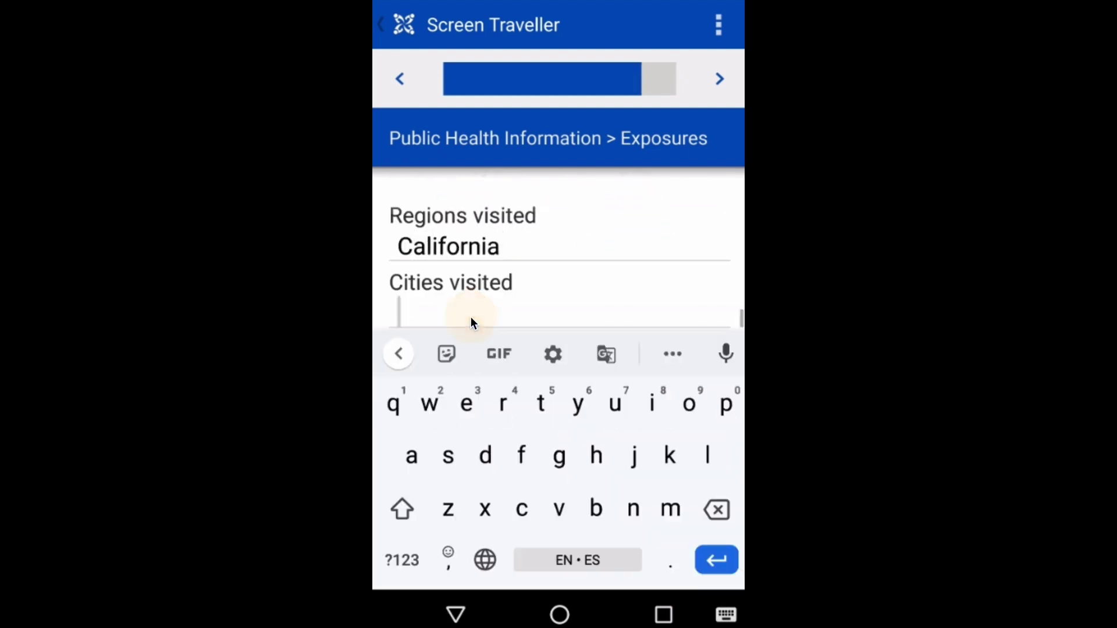
{"action": "type", "text": "San Dieg"}
{"action": "left_click", "coordinate": [558, 355]}
{"action": "left_click", "coordinate": [719, 78]}
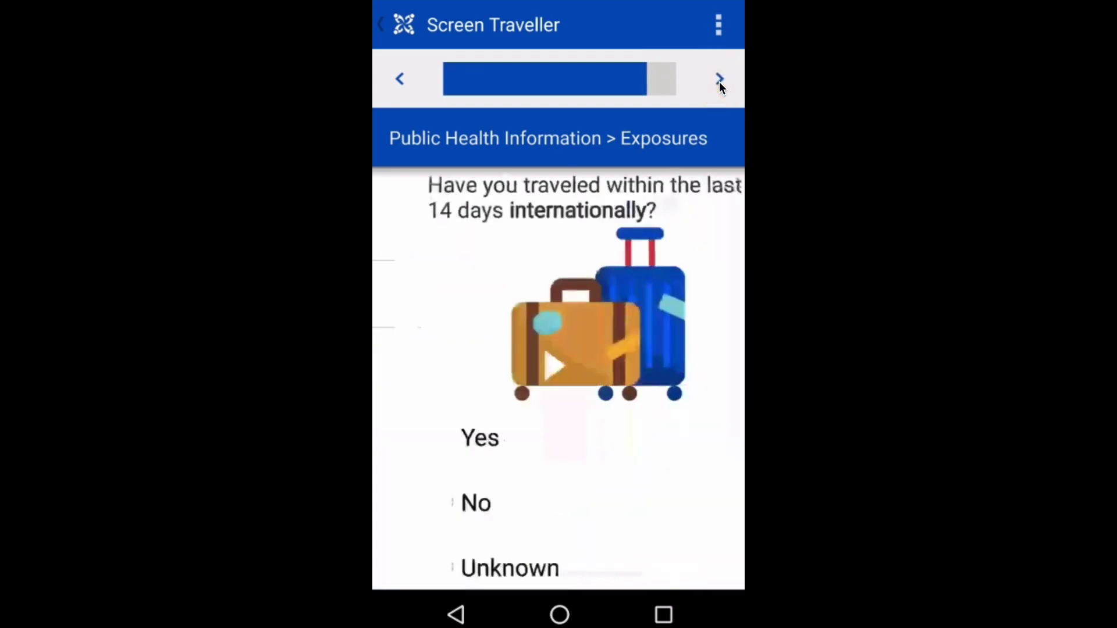
Answer No to international travel and Yes to visiting widespread COVID-19 areas
{"action": "left_click", "coordinate": [429, 501]}
{"action": "left_click", "coordinate": [718, 83]}
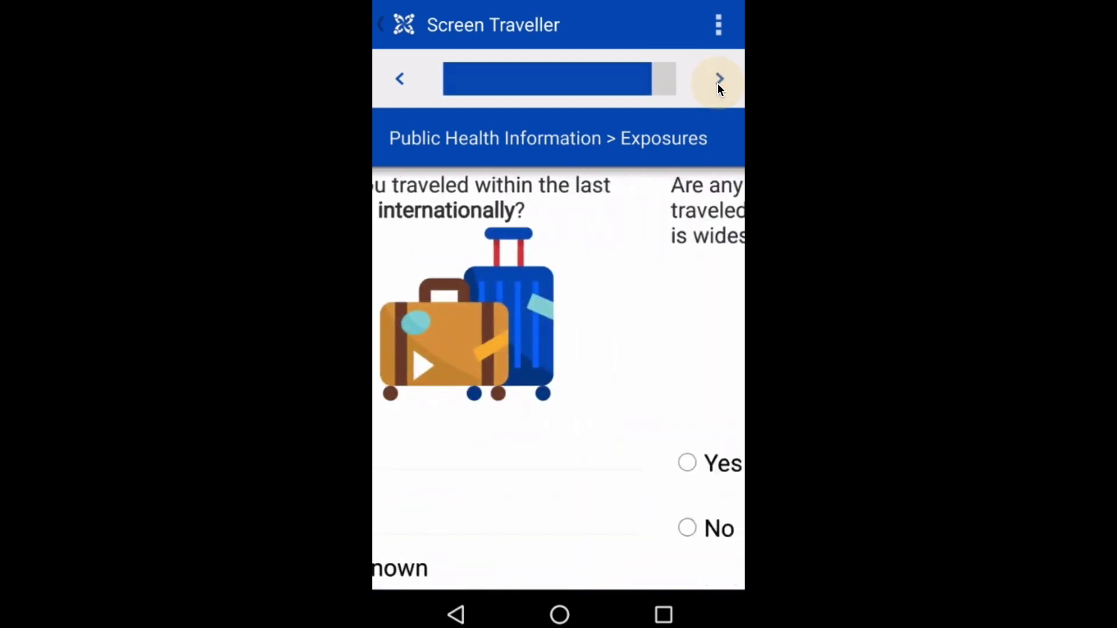
{"action": "left_click", "coordinate": [441, 462]}
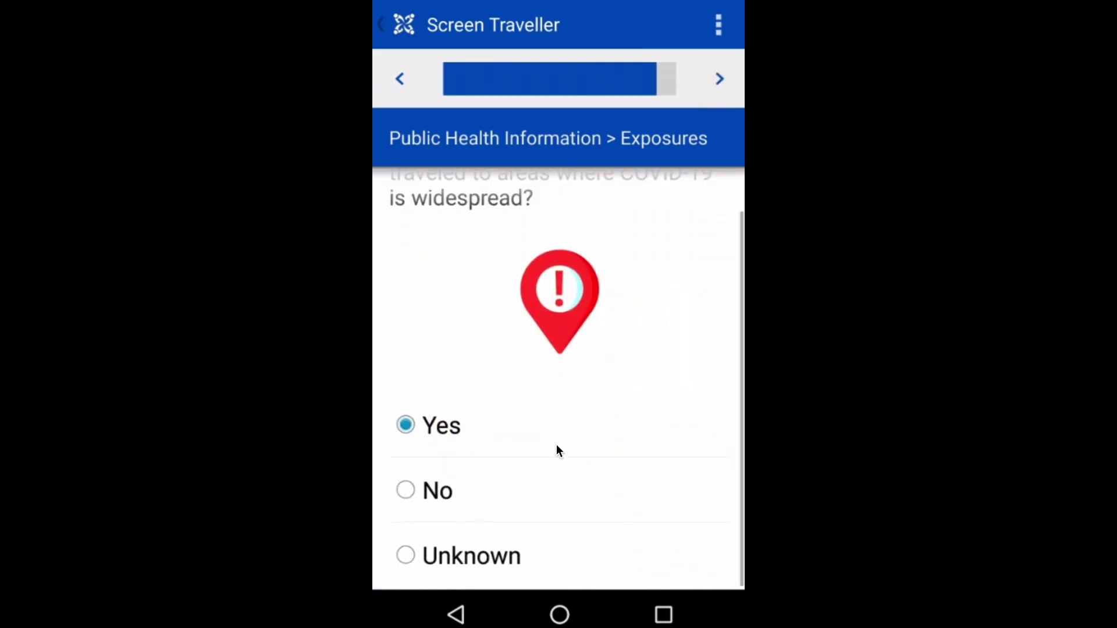
{"action": "left_click", "coordinate": [719, 79]}
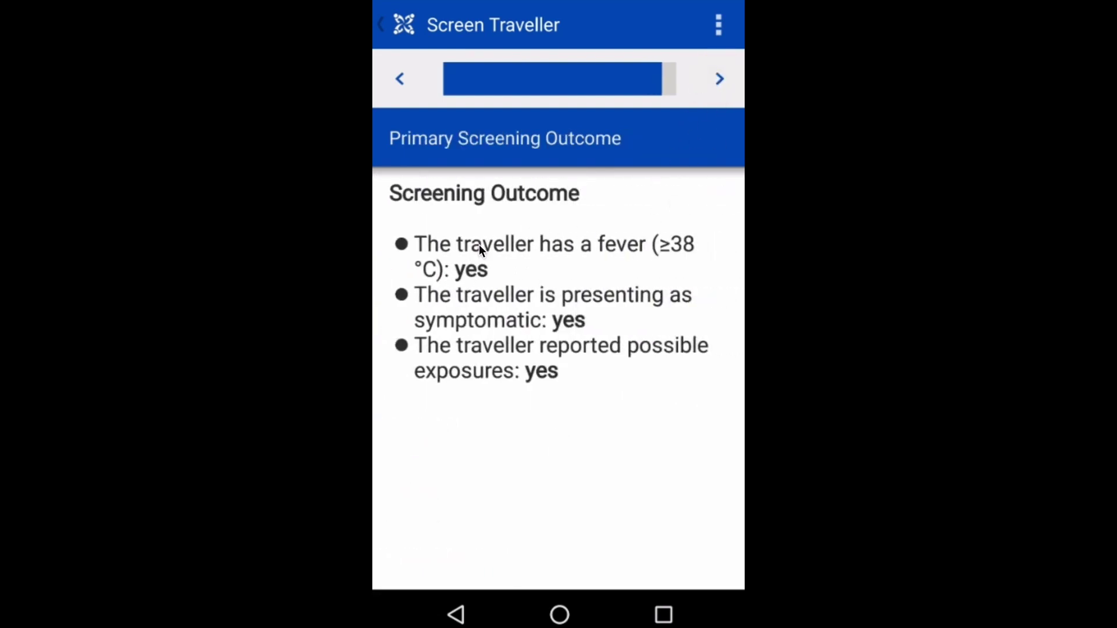
Refer the traveller to secondary screening for fever, exposures and other symptoms, then submit the form
{"action": "left_click", "coordinate": [719, 78]}
{"action": "left_click", "coordinate": [719, 80]}
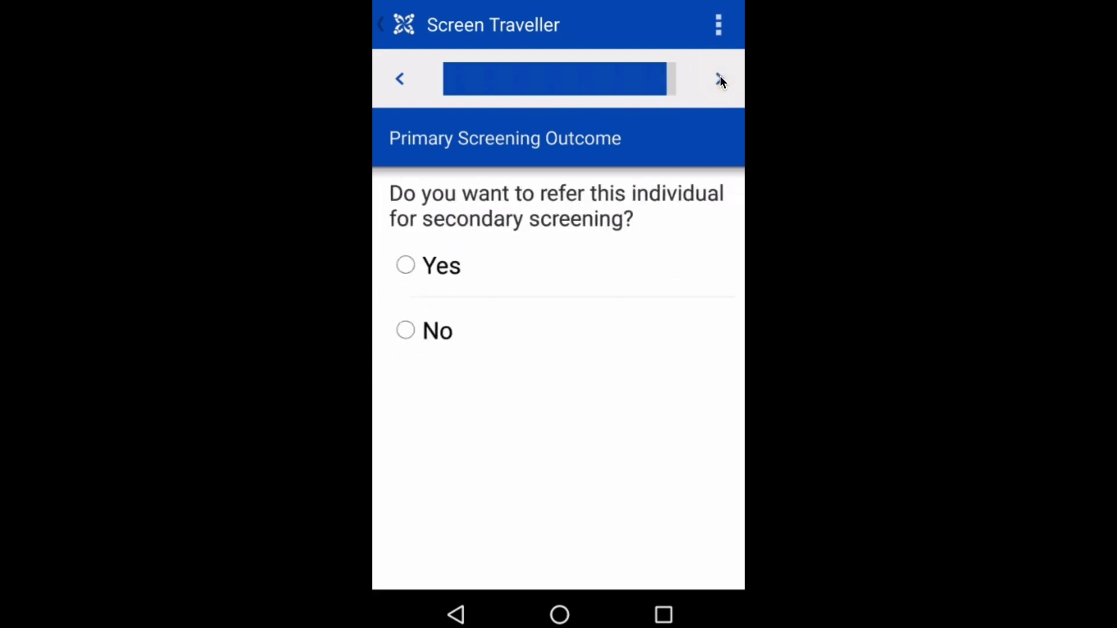
{"action": "left_click", "coordinate": [431, 263]}
{"action": "left_click", "coordinate": [722, 78]}
{"action": "left_click", "coordinate": [450, 235]}
{"action": "left_click", "coordinate": [445, 301]}
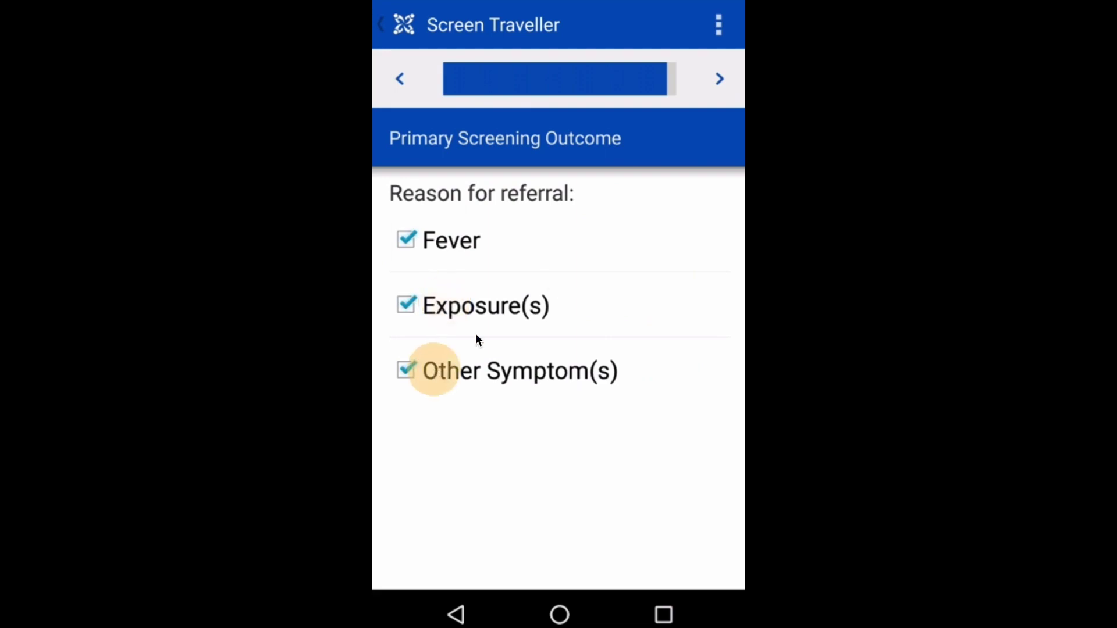
{"action": "left_click", "coordinate": [719, 79]}
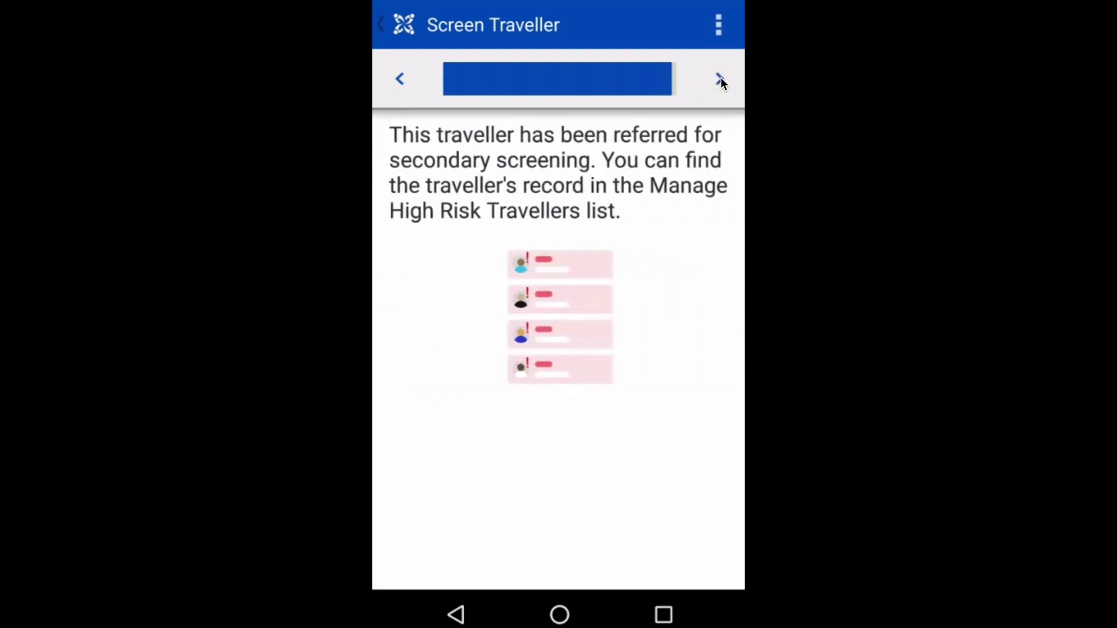
{"action": "left_click", "coordinate": [721, 80]}
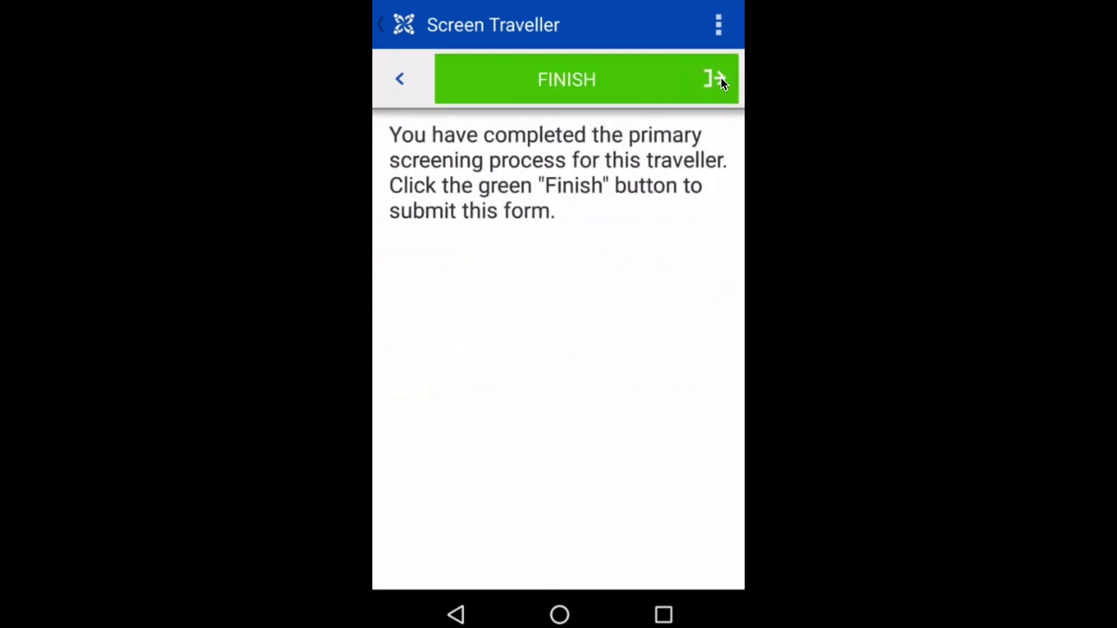
{"action": "left_click", "coordinate": [688, 80]}
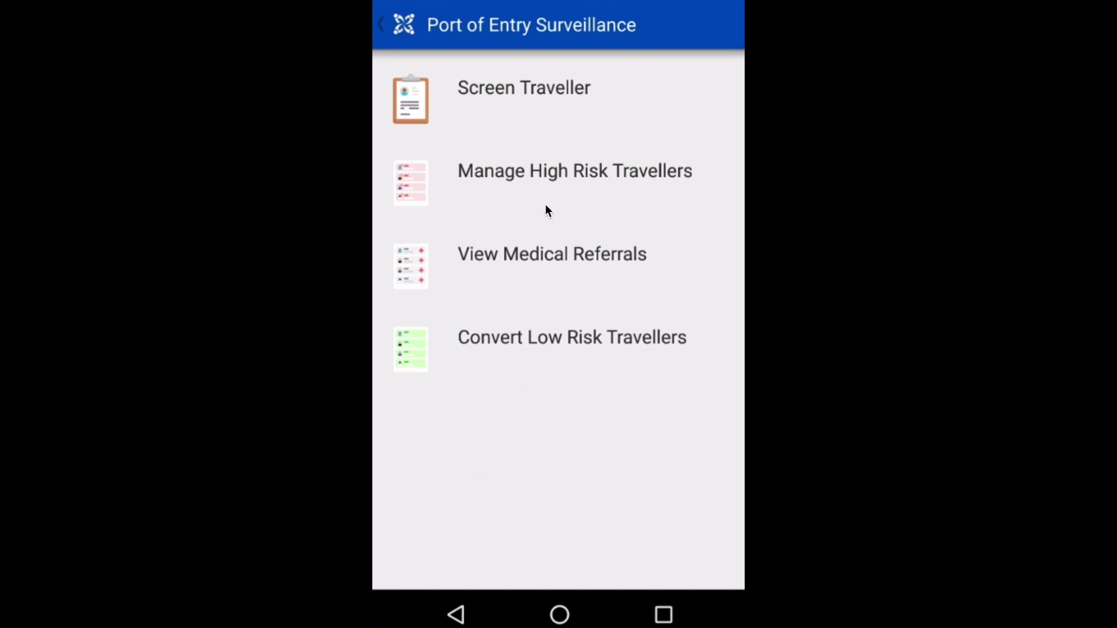
Open the pending high-risk traveller's case, review its travel details and screener information, and continue
{"action": "left_click", "coordinate": [545, 175]}
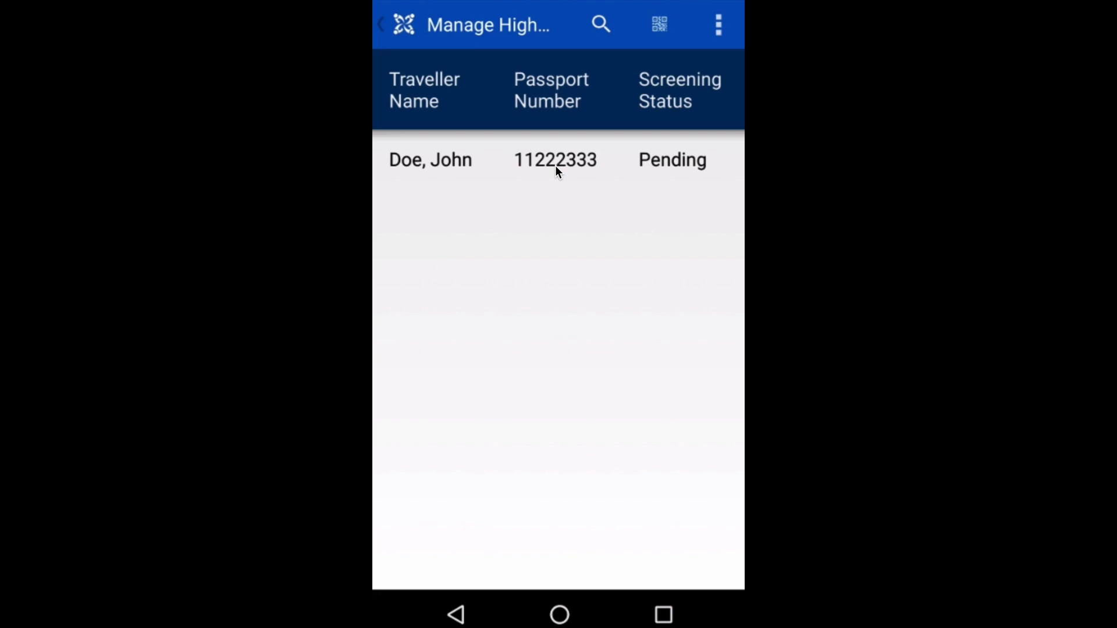
{"action": "left_click", "coordinate": [555, 171]}
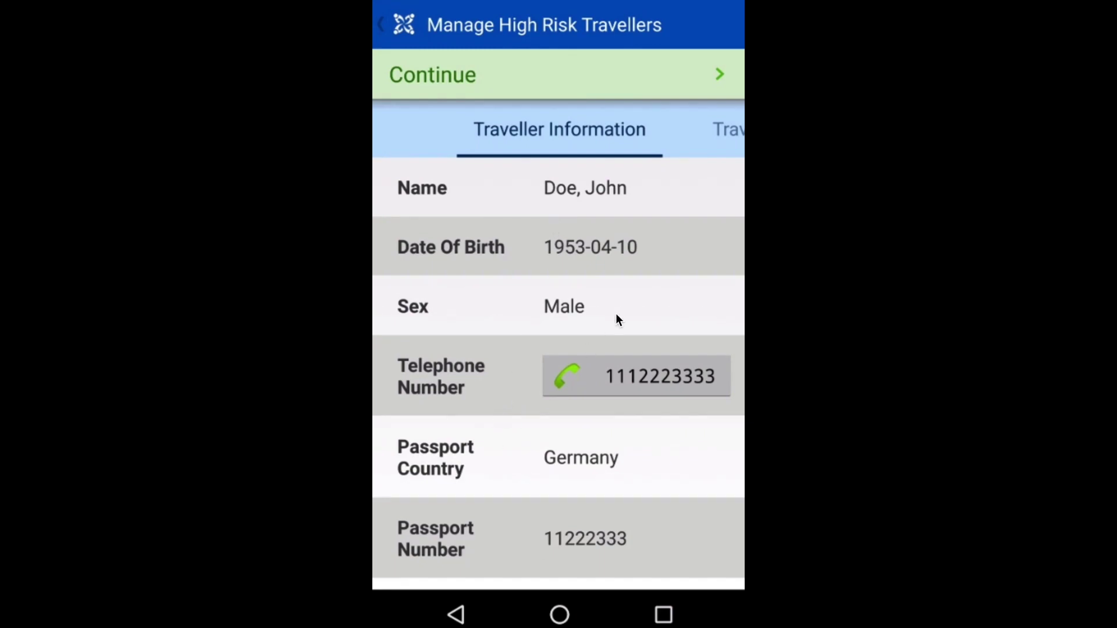
{"action": "left_click", "coordinate": [725, 129]}
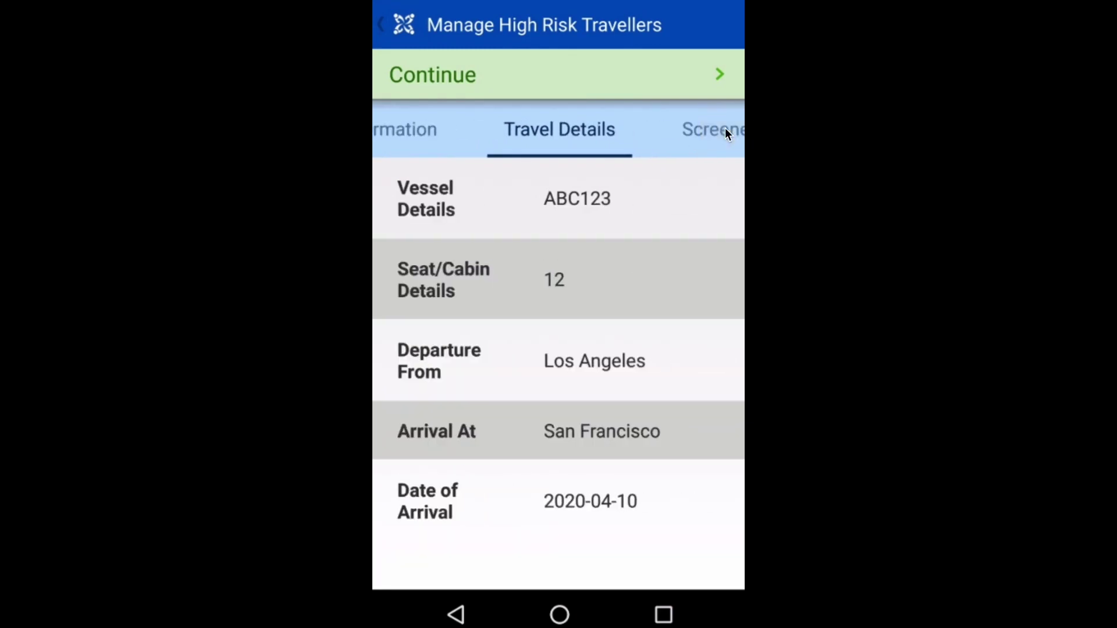
{"action": "left_click", "coordinate": [696, 136]}
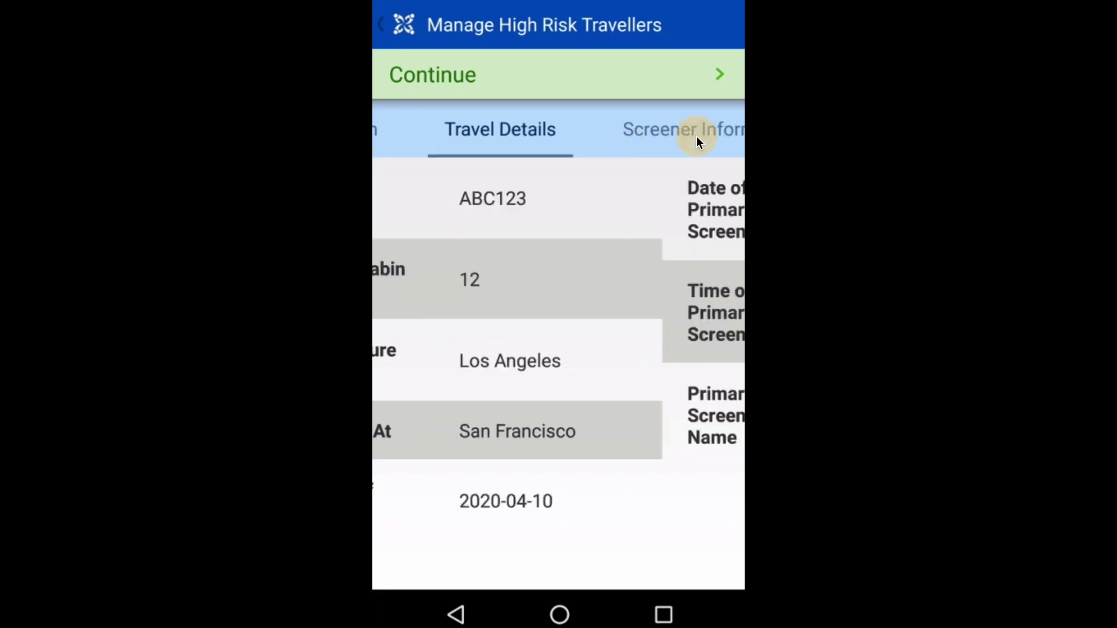
{"action": "left_click", "coordinate": [719, 74]}
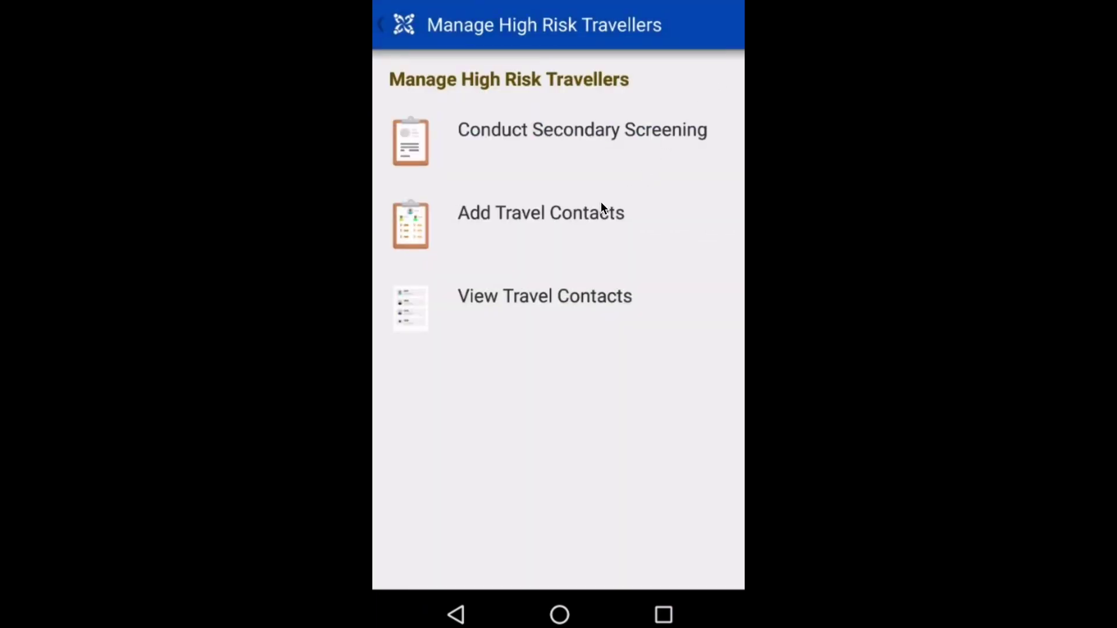
Start Conduct Secondary Screening and page past the prefilled screening and traveller details
{"action": "left_click", "coordinate": [578, 130]}
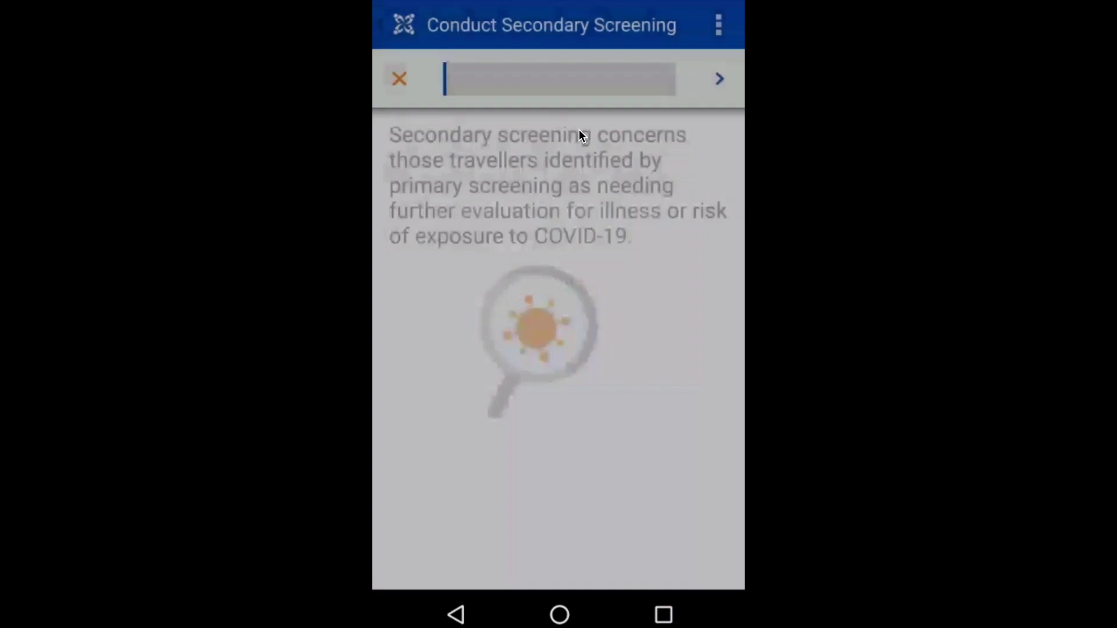
{"action": "left_click", "coordinate": [717, 80]}
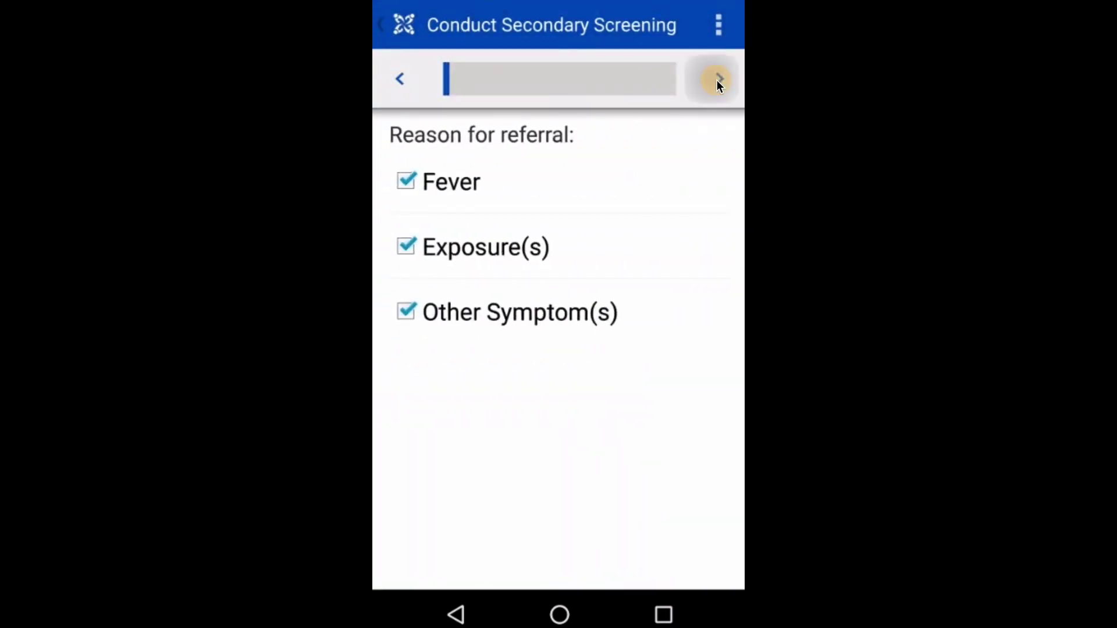
{"action": "left_click", "coordinate": [718, 80]}
{"action": "left_click", "coordinate": [717, 80]}
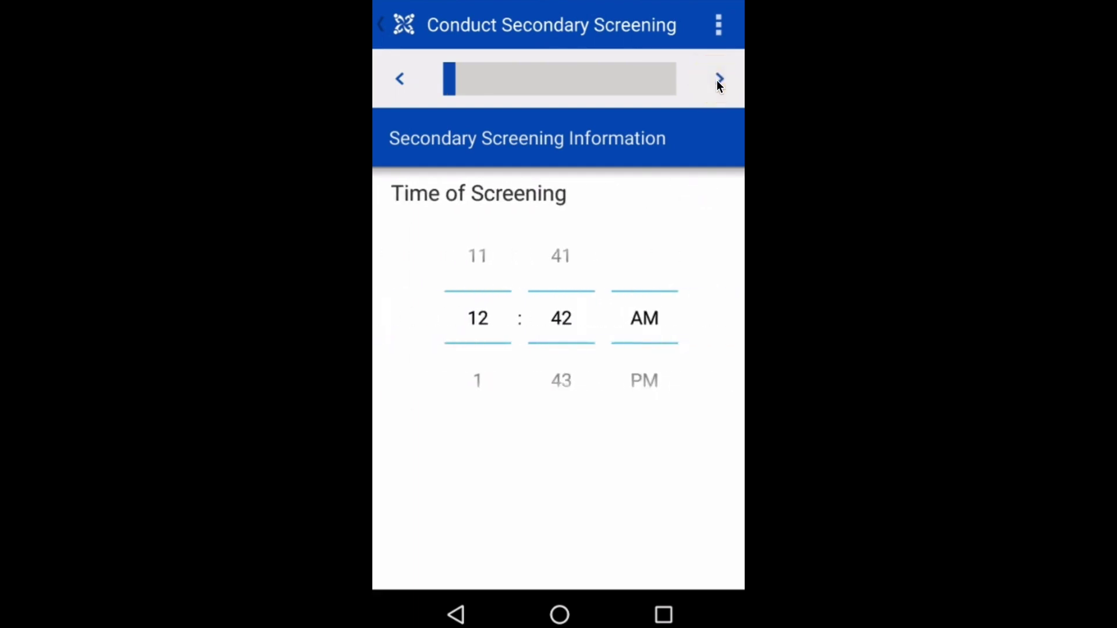
{"action": "left_click", "coordinate": [718, 80]}
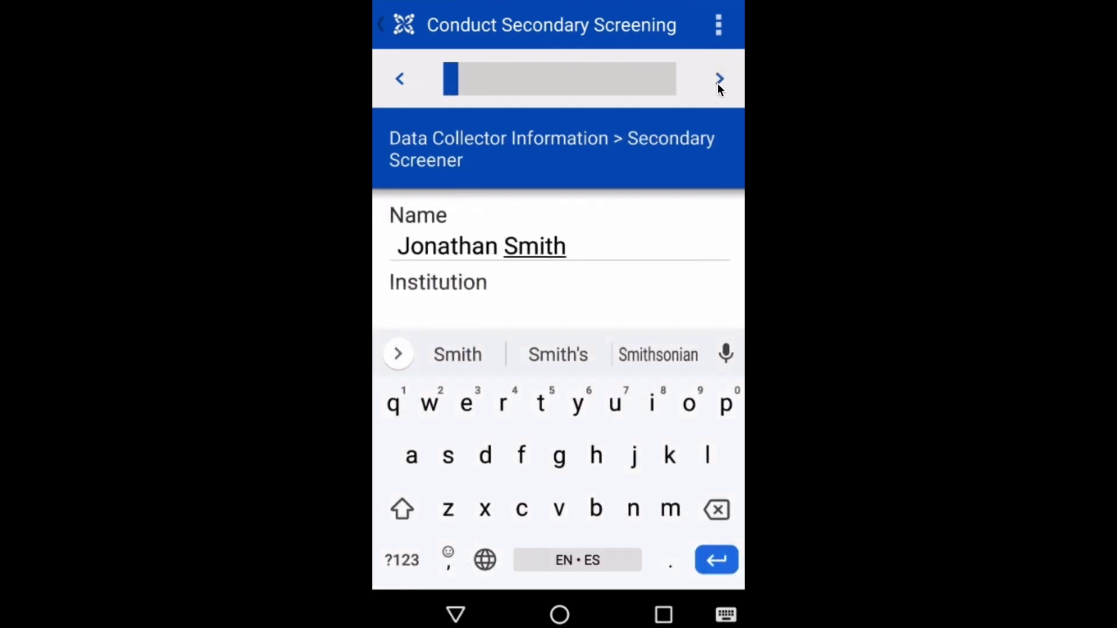
{"action": "left_click", "coordinate": [724, 71]}
{"action": "left_click", "coordinate": [724, 71]}
{"action": "left_click", "coordinate": [725, 71]}
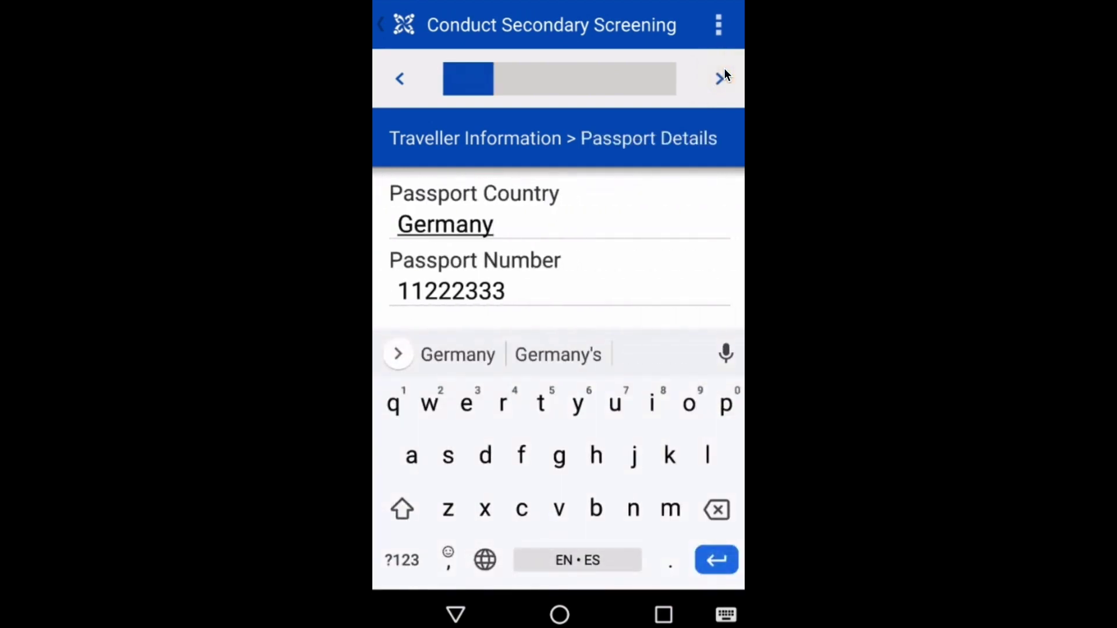
{"action": "left_click", "coordinate": [724, 71]}
{"action": "left_click", "coordinate": [725, 71]}
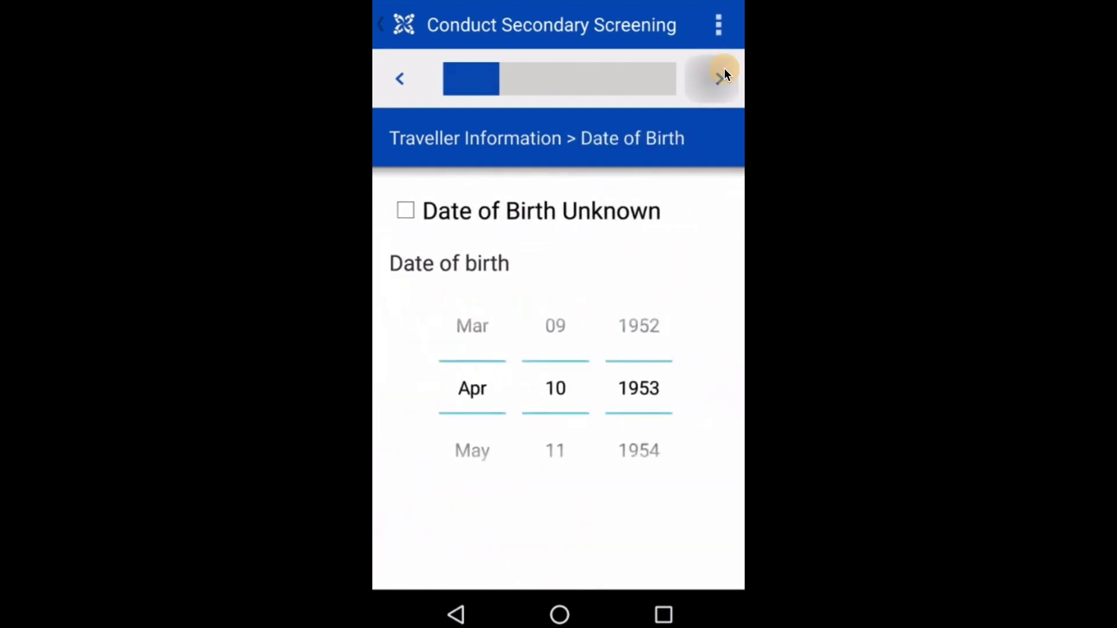
{"action": "left_click", "coordinate": [724, 71]}
{"action": "left_click", "coordinate": [724, 71]}
{"action": "left_click", "coordinate": [724, 71]}
{"action": "left_click", "coordinate": [724, 71]}
Move past the temperature, fever and individual symptom questions to the symptom table
{"action": "left_click", "coordinate": [720, 78]}
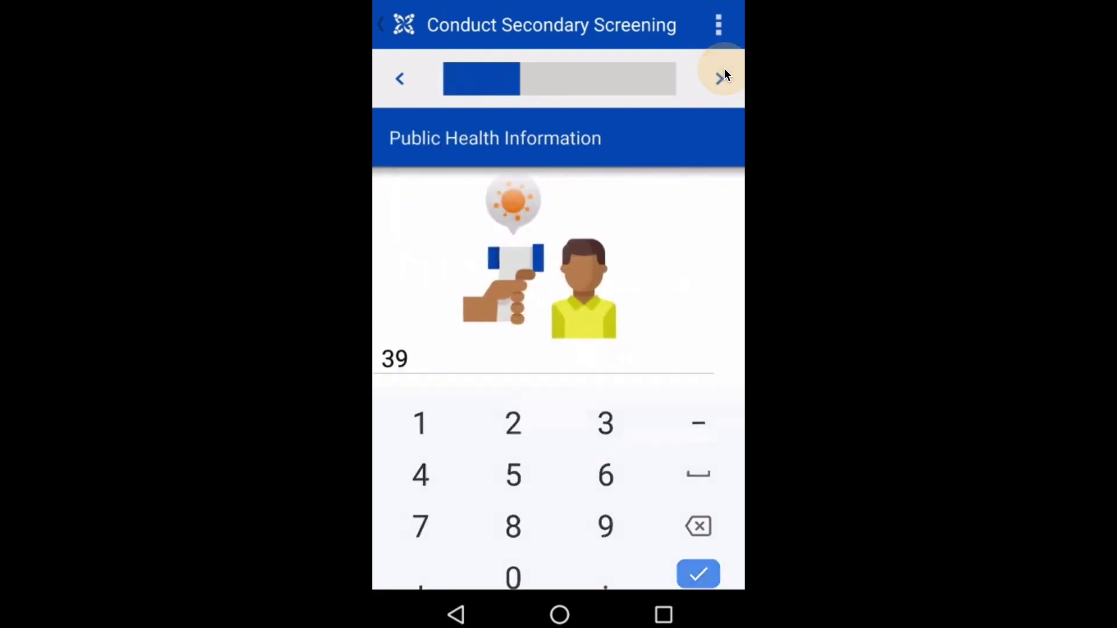
{"action": "left_click", "coordinate": [720, 78]}
{"action": "left_click", "coordinate": [720, 78]}
{"action": "left_click", "coordinate": [721, 78]}
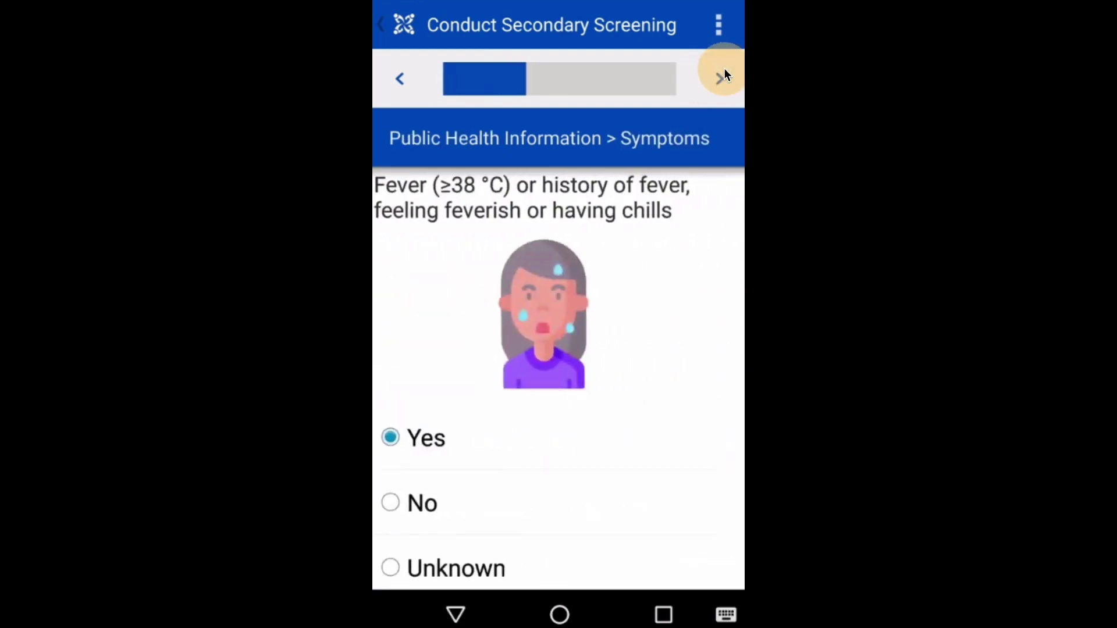
{"action": "left_click", "coordinate": [720, 78]}
{"action": "left_click", "coordinate": [720, 78]}
{"action": "left_click", "coordinate": [720, 78]}
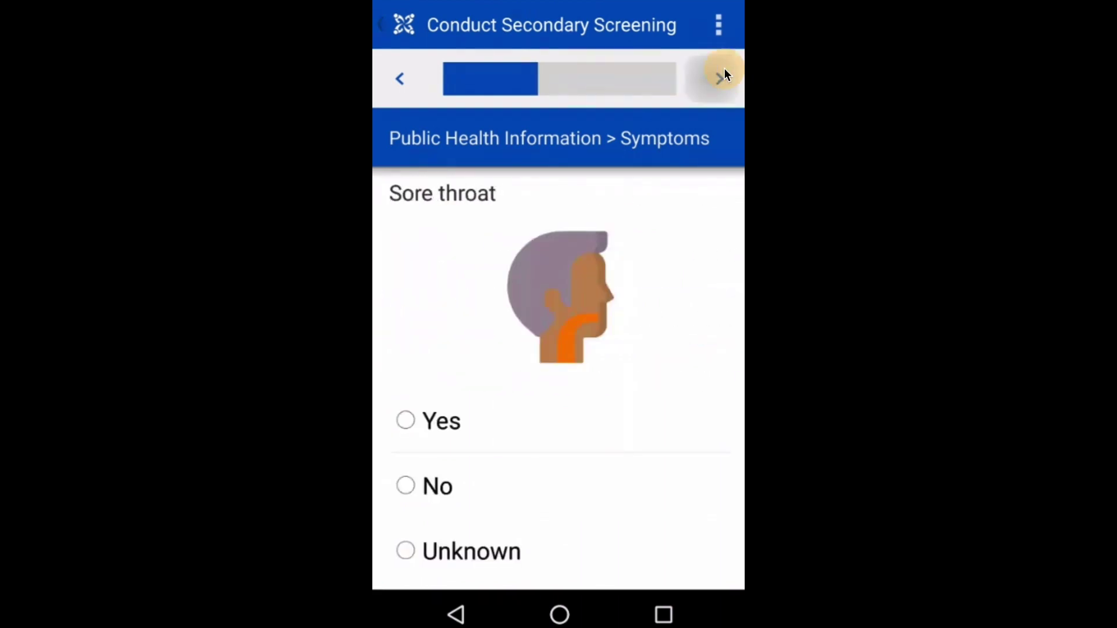
{"action": "left_click", "coordinate": [720, 78]}
Mark diarrhoea, nausea and headache Yes and runny nose, chills, vomiting, rash, conjunctivitis, muscle aches No
{"action": "left_click", "coordinate": [579, 244]}
{"action": "left_click", "coordinate": [634, 285]}
{"action": "left_click", "coordinate": [634, 324]}
{"action": "left_click", "coordinate": [634, 363]}
{"action": "left_click", "coordinate": [578, 401]}
{"action": "left_click", "coordinate": [579, 439]}
{"action": "left_click", "coordinate": [634, 479]}
{"action": "left_click", "coordinate": [634, 518]}
{"action": "left_click", "coordinate": [634, 556]}
{"action": "left_click", "coordinate": [719, 80]}
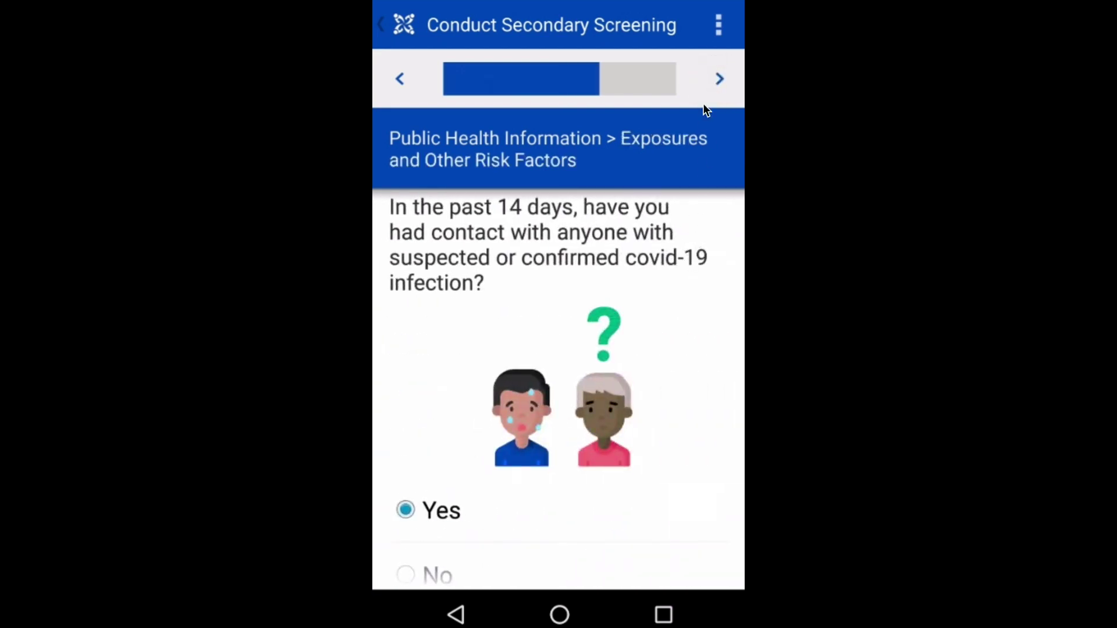
Move the last-contact date one day earlier; answer yes to direct care, no protective equipment and same room
{"action": "left_click", "coordinate": [719, 80]}
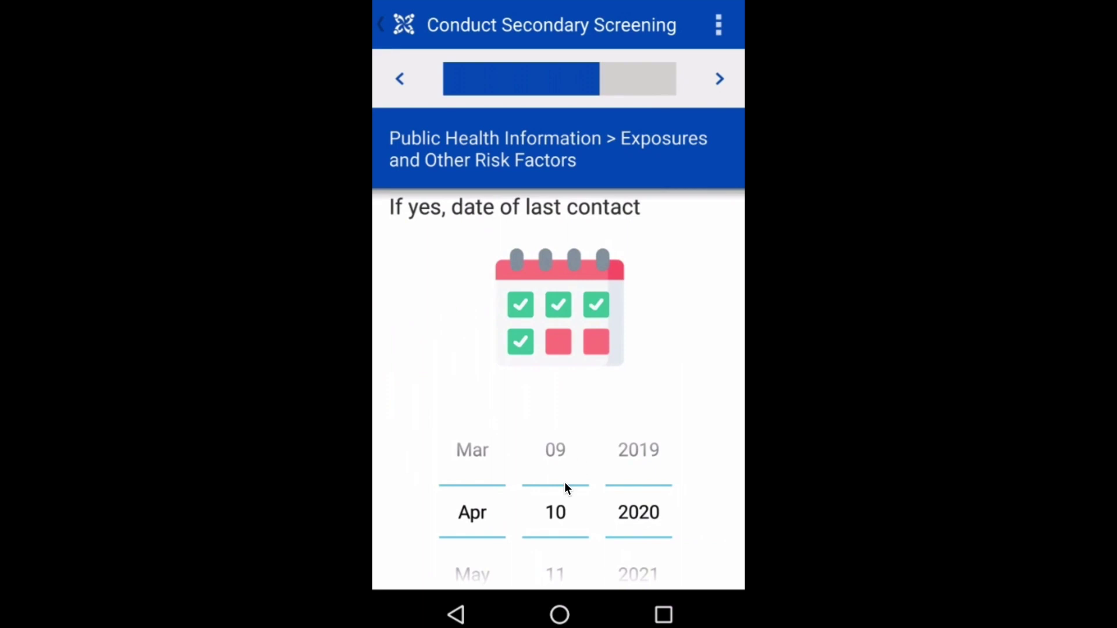
{"action": "left_click", "coordinate": [555, 452]}
{"action": "left_click", "coordinate": [554, 456]}
{"action": "left_click", "coordinate": [721, 78]}
{"action": "left_click", "coordinate": [455, 345]}
{"action": "left_click", "coordinate": [718, 78]}
{"action": "left_click", "coordinate": [434, 511]}
{"action": "left_click", "coordinate": [722, 86]}
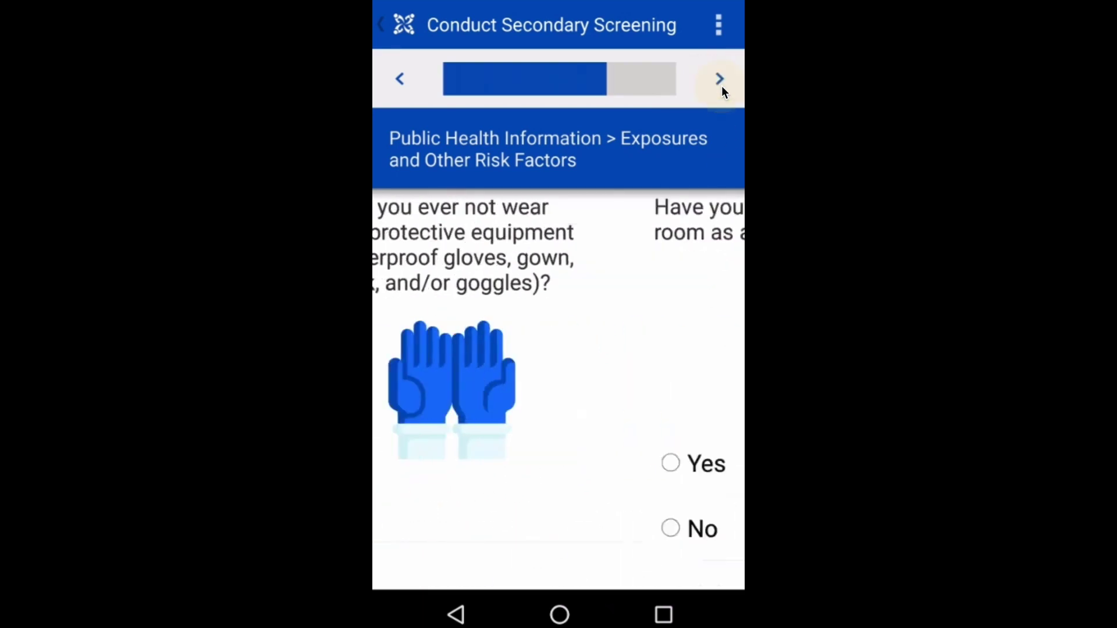
{"action": "left_click", "coordinate": [438, 459]}
Answer no to 1 meter, yes to contact, no to interviewed, yes to COVID-19 facility, no to laboratory
{"action": "left_click", "coordinate": [722, 78]}
{"action": "left_click", "coordinate": [451, 366]}
{"action": "left_click", "coordinate": [719, 79]}
{"action": "left_click", "coordinate": [443, 505]}
{"action": "left_click", "coordinate": [718, 80]}
{"action": "left_click", "coordinate": [406, 573]}
{"action": "left_click", "coordinate": [718, 79]}
{"action": "left_click", "coordinate": [406, 483]}
{"action": "scroll", "coordinate": [611, 346], "scroll_direction": "down", "scroll_amount": 1}
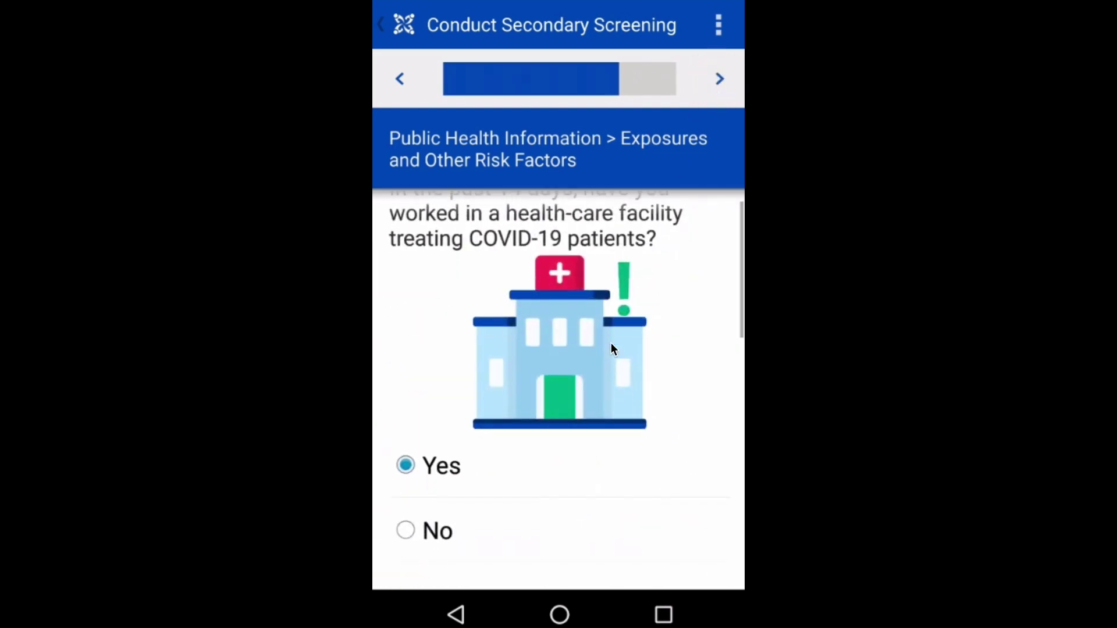
{"action": "left_click", "coordinate": [719, 78]}
{"action": "left_click", "coordinate": [434, 550]}
Answer yes to international travel and set the travel dates to 7–8 Apr 2020
{"action": "left_click", "coordinate": [719, 79]}
{"action": "left_click", "coordinate": [719, 79]}
{"action": "left_click", "coordinate": [553, 460]}
{"action": "scroll", "coordinate": [559, 466], "scroll_direction": "down", "scroll_amount": 5}
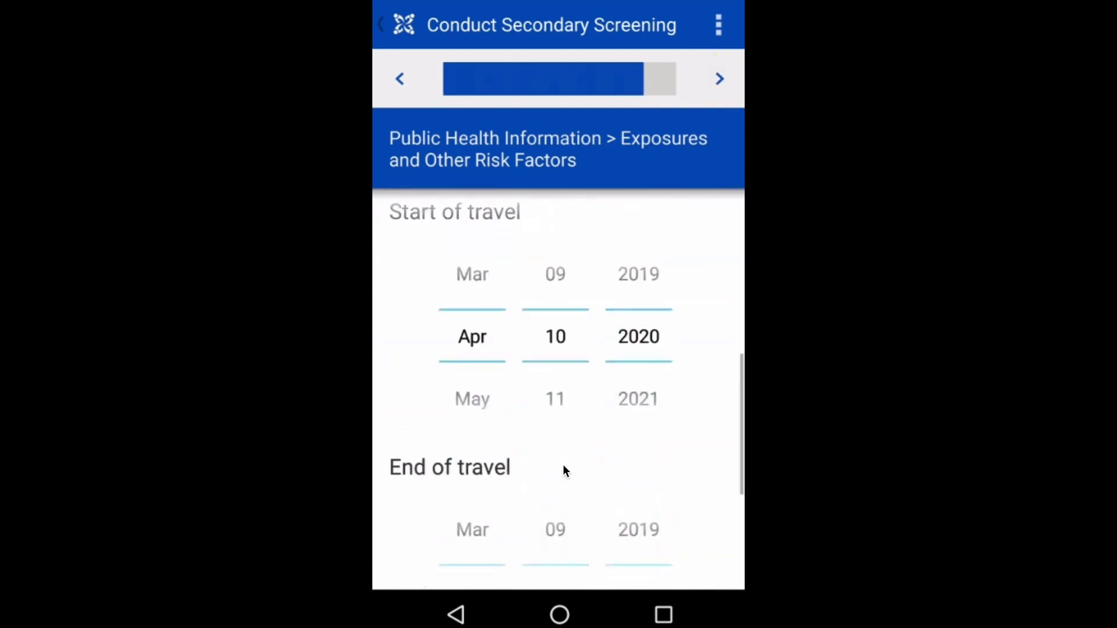
{"action": "scroll", "coordinate": [512, 294], "scroll_direction": "up", "scroll_amount": 2}
{"action": "left_click", "coordinate": [552, 346]}
{"action": "left_click", "coordinate": [553, 345]}
{"action": "left_click", "coordinate": [552, 345]}
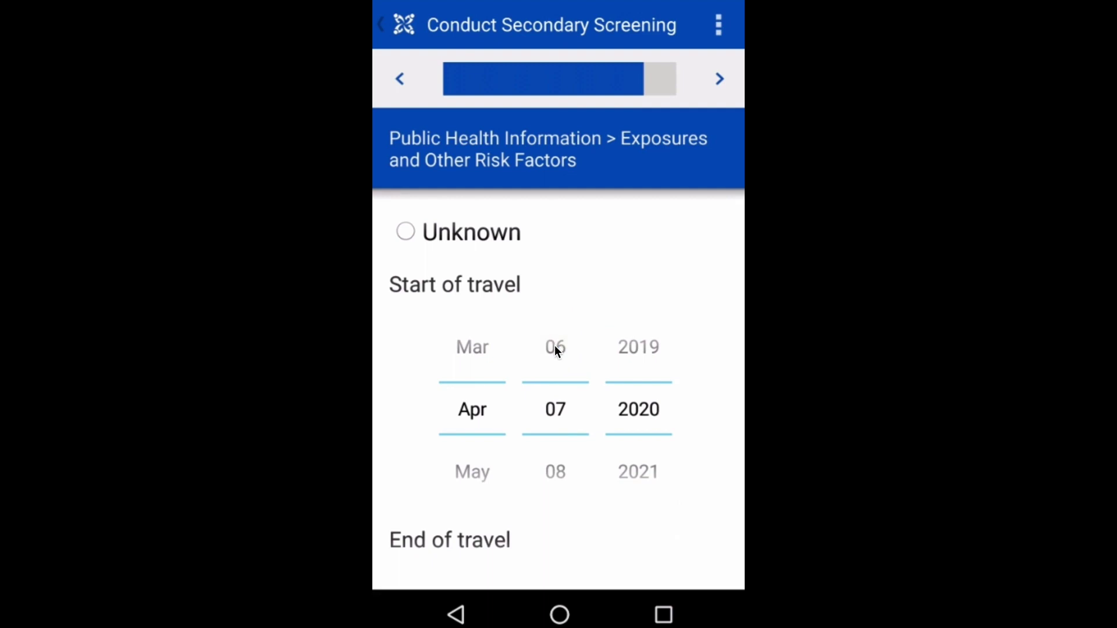
{"action": "scroll", "coordinate": [575, 378], "scroll_direction": "down", "scroll_amount": 5}
{"action": "left_click", "coordinate": [559, 285]}
{"action": "left_click", "coordinate": [558, 285]}
Enter Germany as the region and Munich as the city visited
{"action": "left_click", "coordinate": [479, 505]}
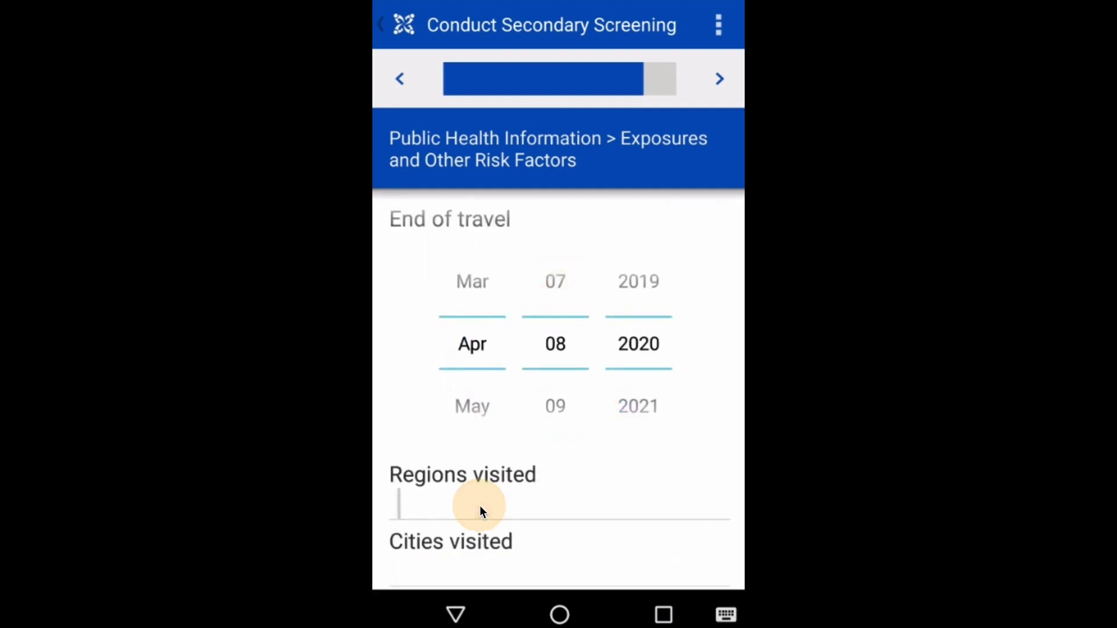
{"action": "type", "text": "Germany"}
{"action": "left_click", "coordinate": [480, 326]}
{"action": "type", "text": "Munich"}
{"action": "left_click", "coordinate": [722, 79]}
{"action": "left_click", "coordinate": [722, 79]}
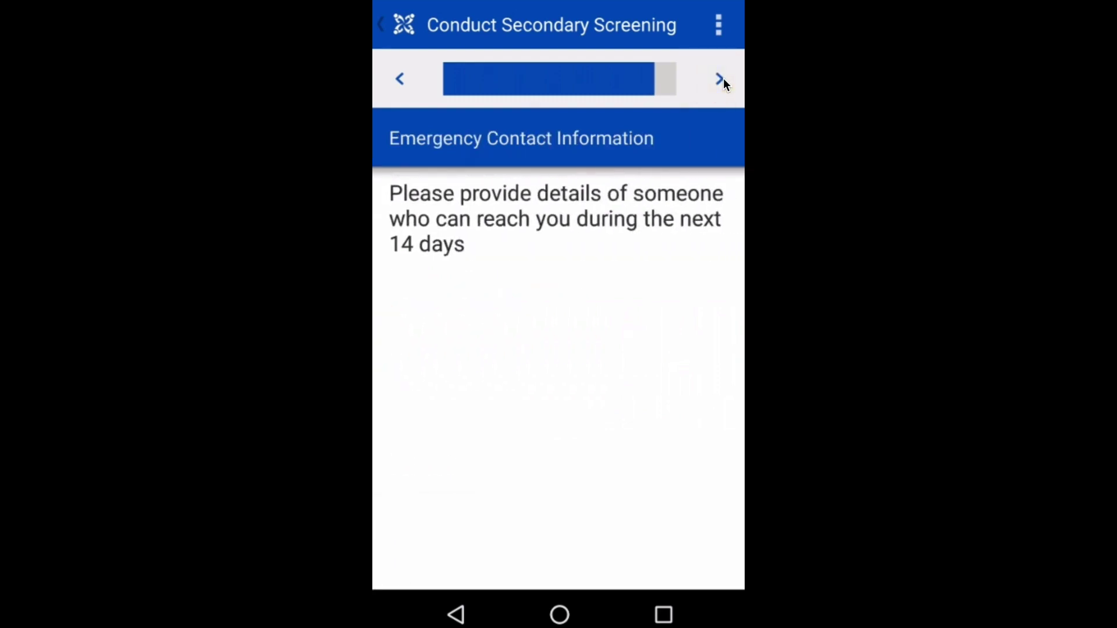
Enter the emergency contact's first name and family name
{"action": "left_click", "coordinate": [721, 79]}
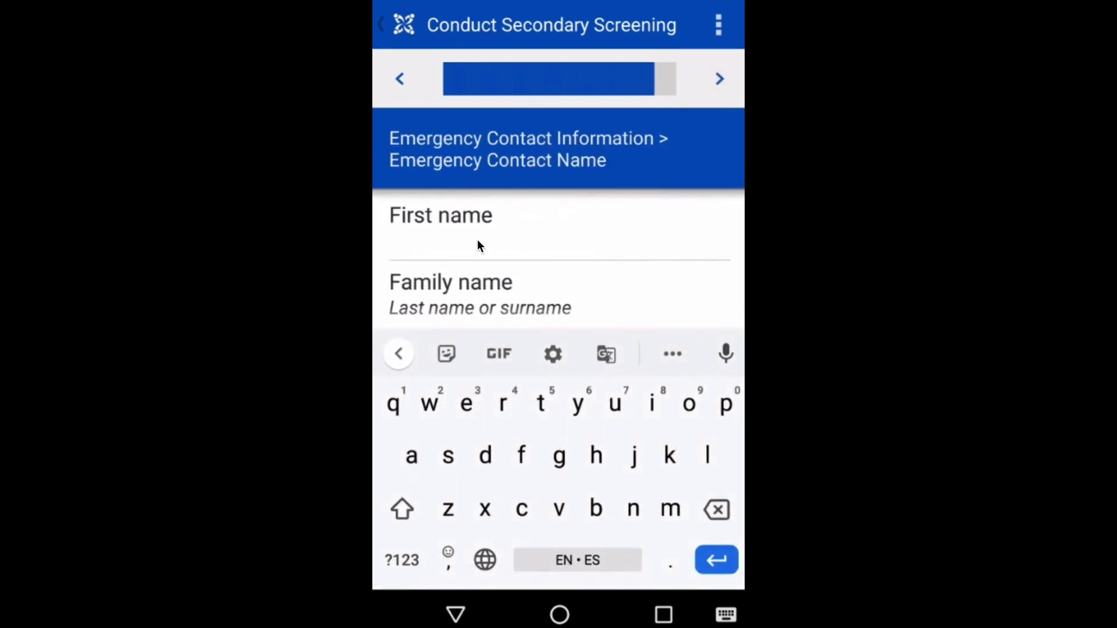
{"action": "type", "text": "Jane"}
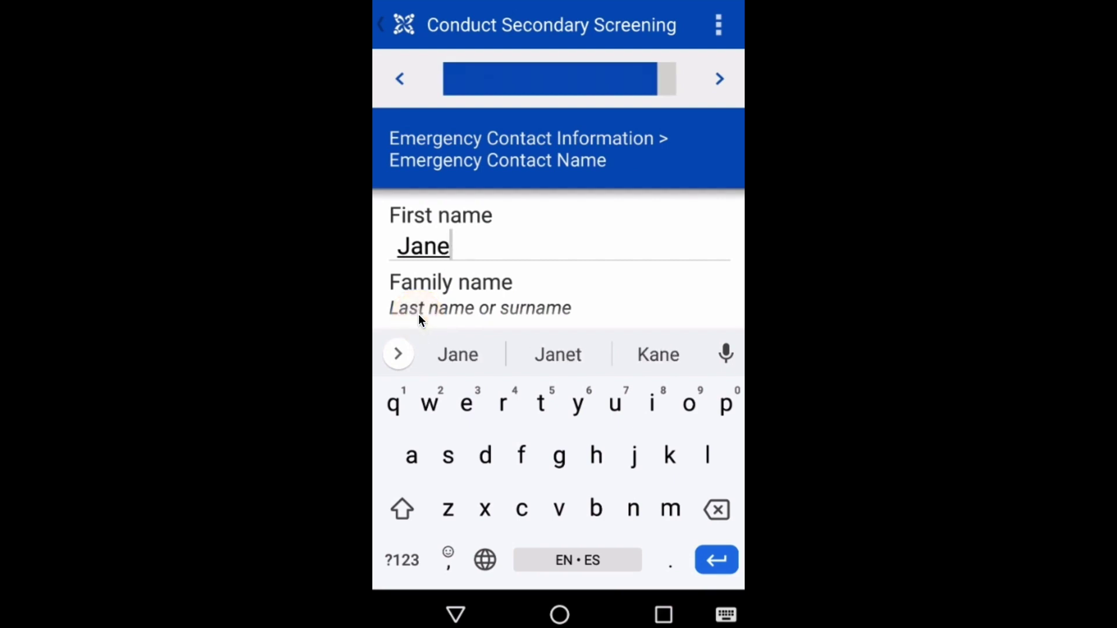
{"action": "left_click", "coordinate": [431, 324]}
{"action": "type", "text": "Doe"}
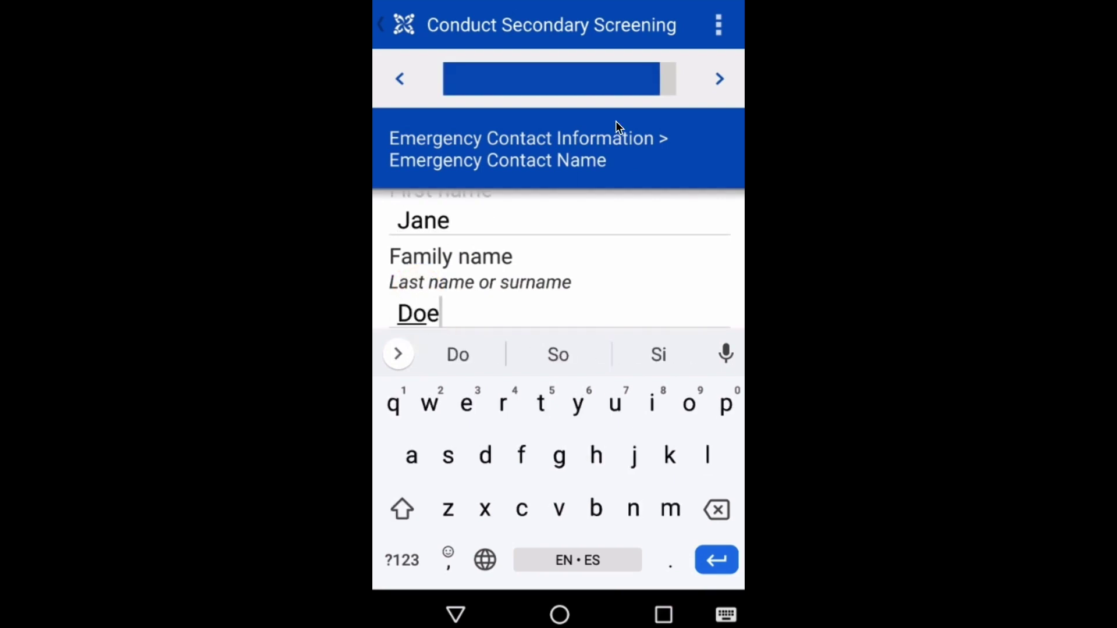
Enter the emergency contact's mobile number on the keypad
{"action": "left_click", "coordinate": [720, 79]}
{"action": "scroll", "coordinate": [574, 293], "scroll_direction": "up", "scroll_amount": 2}
{"action": "scroll", "coordinate": [575, 293], "scroll_direction": "down", "scroll_amount": 2}
{"action": "left_click", "coordinate": [420, 410]}
{"action": "left_click", "coordinate": [421, 409]}
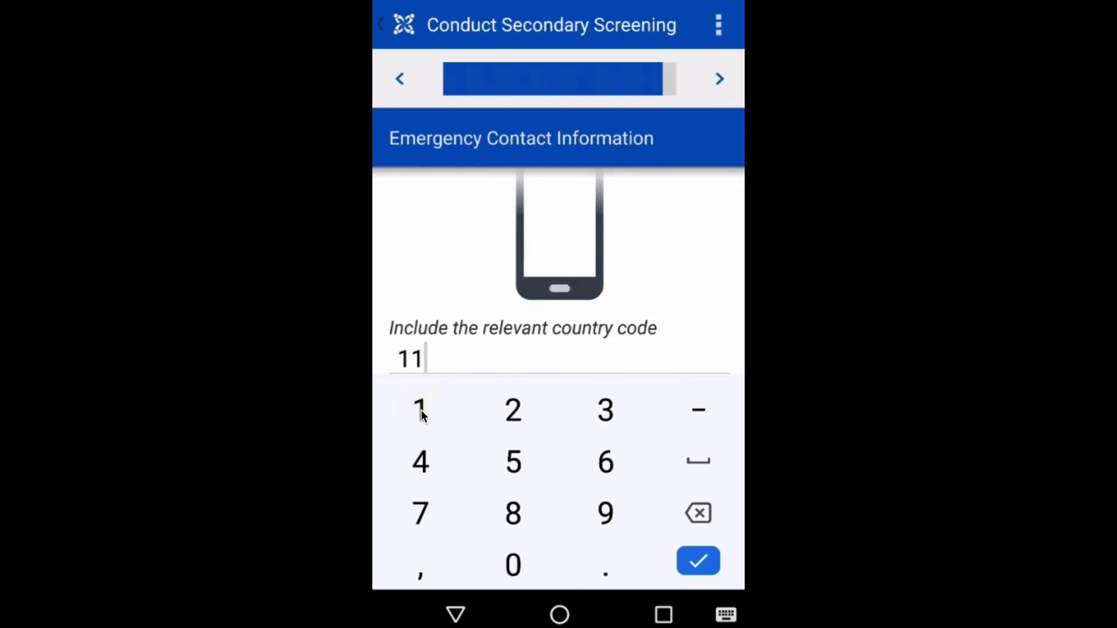
{"action": "left_click", "coordinate": [514, 410]}
{"action": "left_click", "coordinate": [514, 411]}
{"action": "left_click", "coordinate": [609, 406]}
{"action": "left_click", "coordinate": [607, 409]}
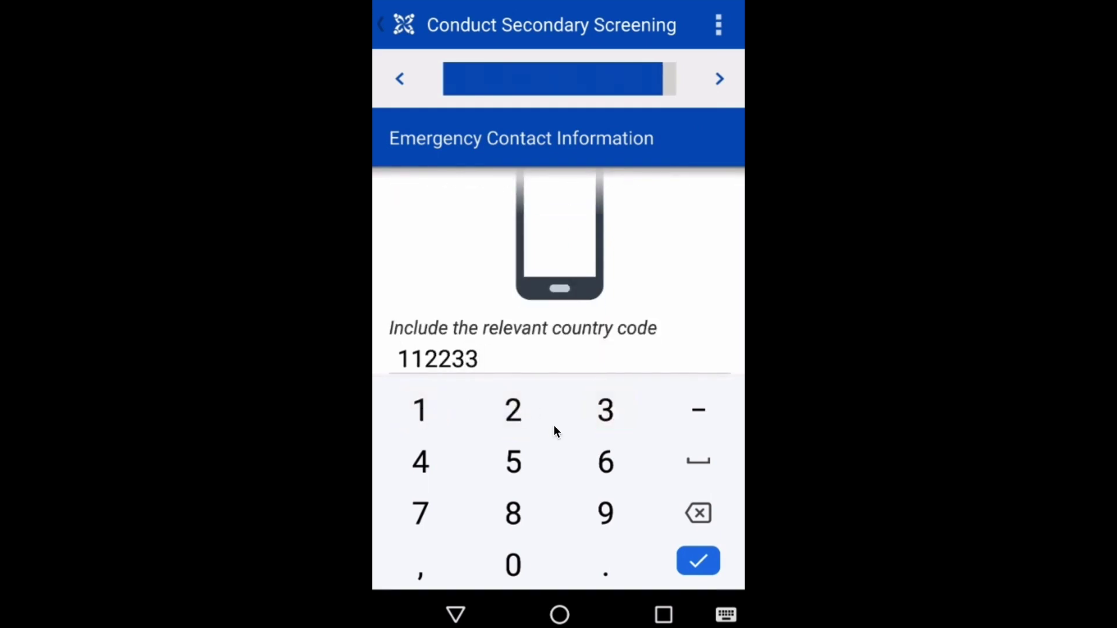
{"action": "left_click", "coordinate": [420, 463]}
{"action": "left_click", "coordinate": [421, 462]}
{"action": "left_click", "coordinate": [513, 464]}
{"action": "left_click", "coordinate": [513, 464]}
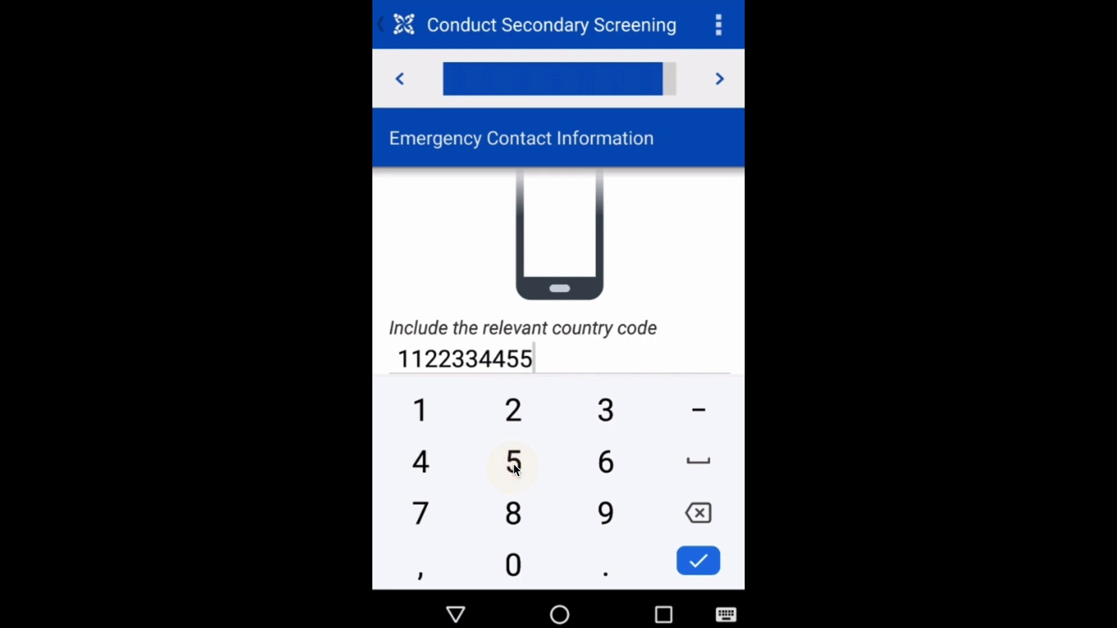
Skip the e-mail, enter the contact's address, and set relationship to traveller as Wife
{"action": "left_click", "coordinate": [719, 82]}
{"action": "left_click", "coordinate": [719, 82]}
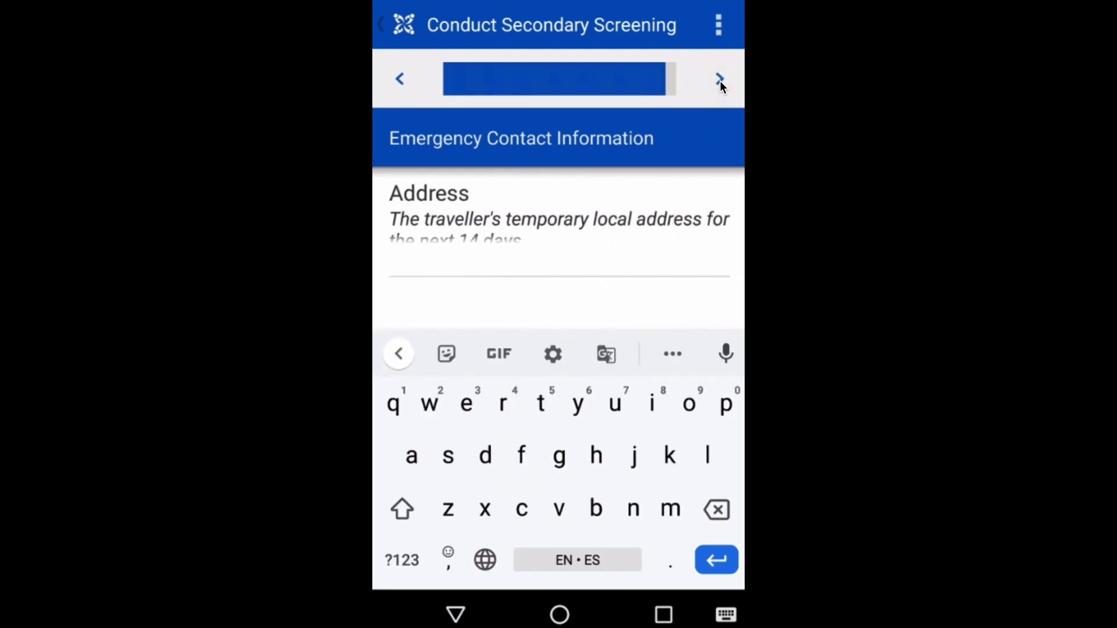
{"action": "type", "text": "Test Address, Test St"}
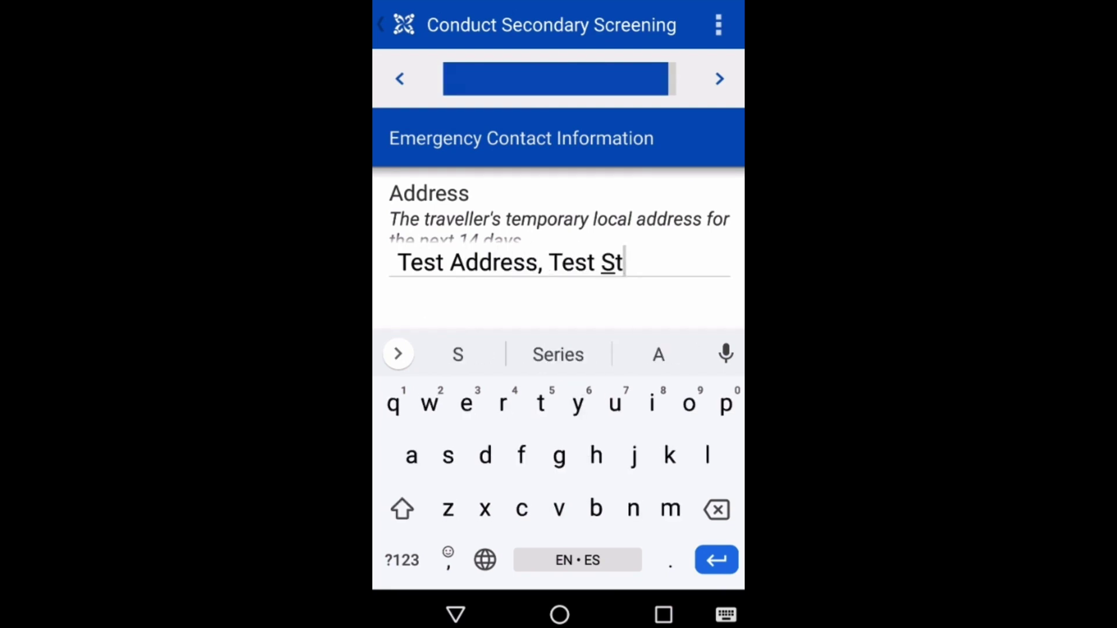
{"action": "type", "text": "reet, Test"}
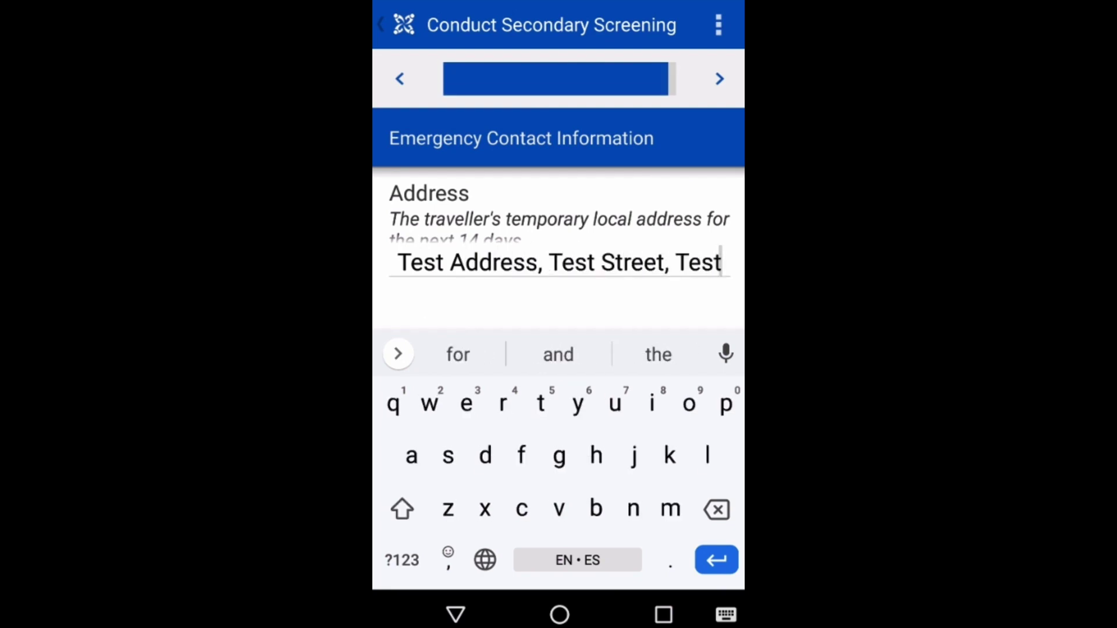
{"action": "type", "text": " Village"}
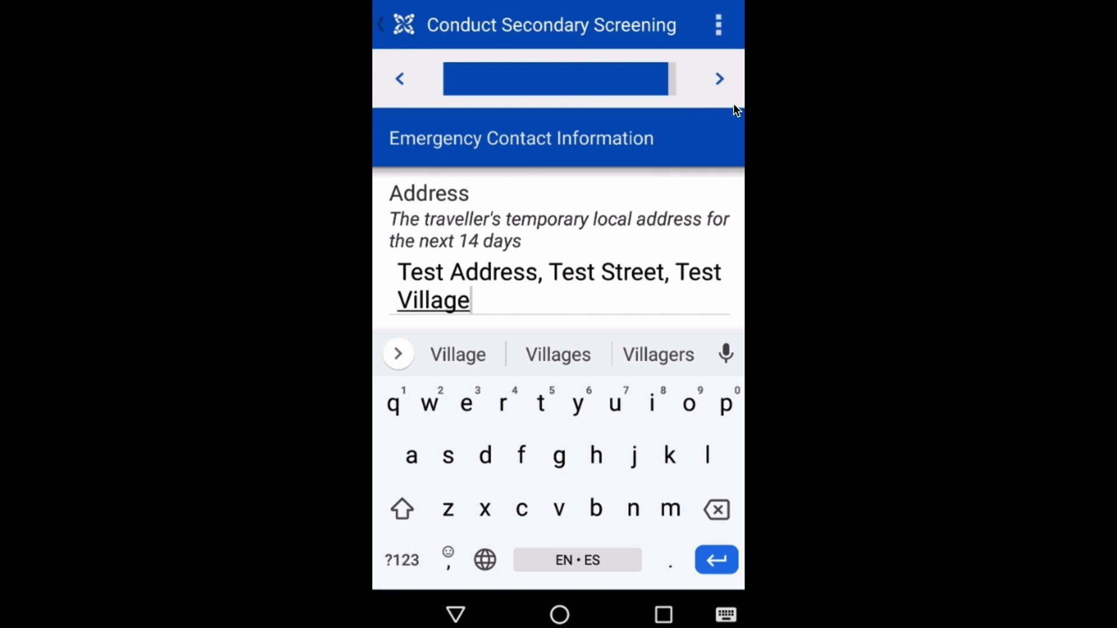
{"action": "left_click", "coordinate": [719, 80]}
{"action": "type", "text": "Wife"}
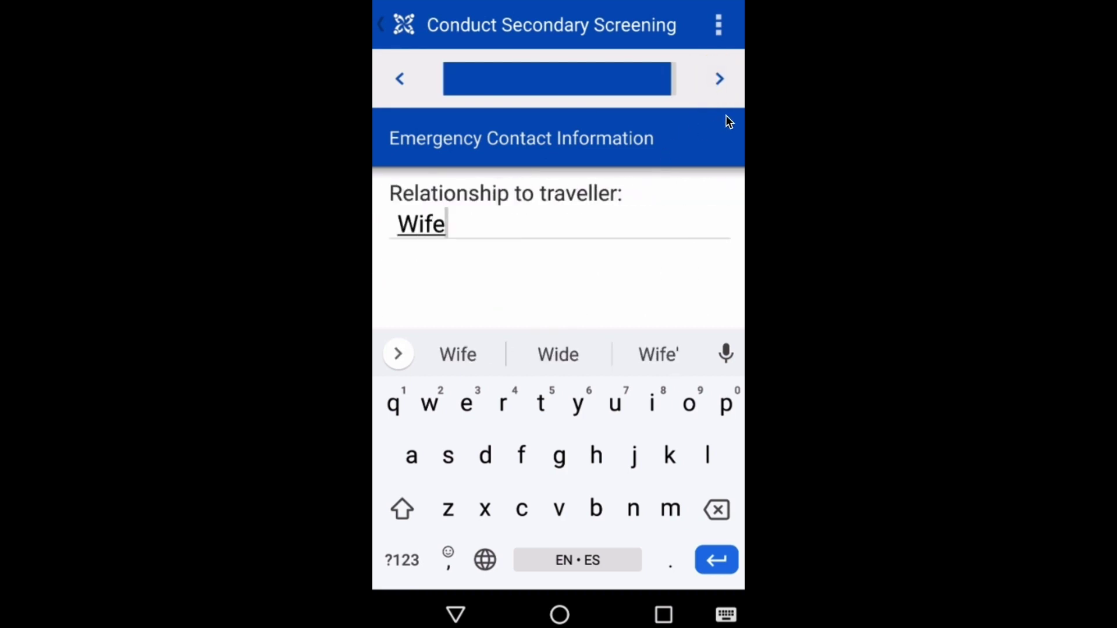
{"action": "left_click", "coordinate": [721, 79]}
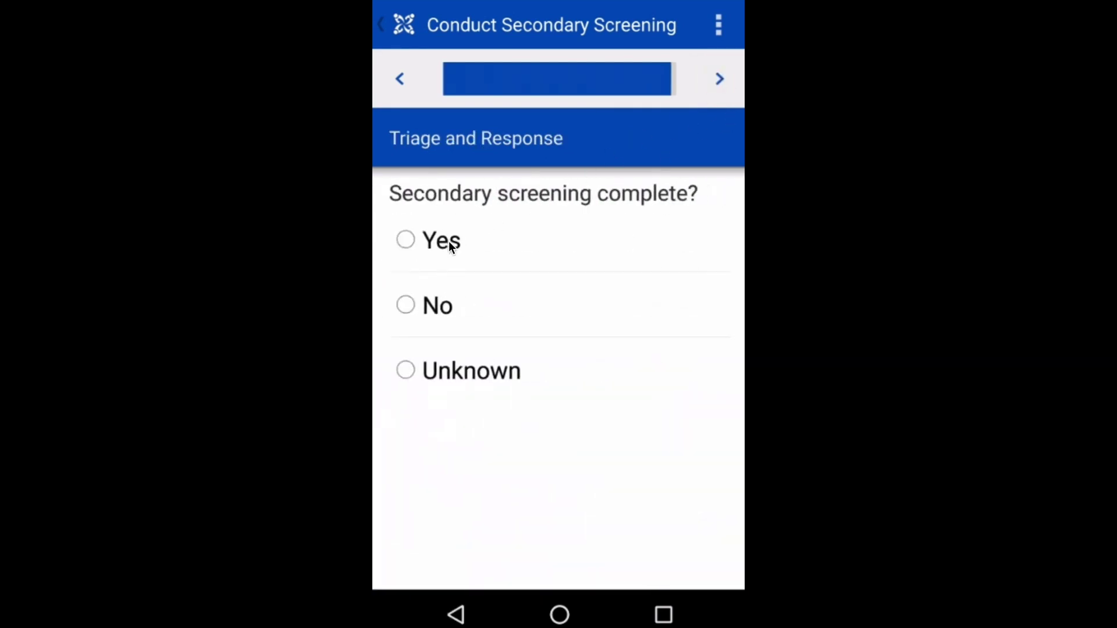
Mark screening complete, allow the traveller to enter, refer to local public health authority and hospital
{"action": "left_click", "coordinate": [442, 239]}
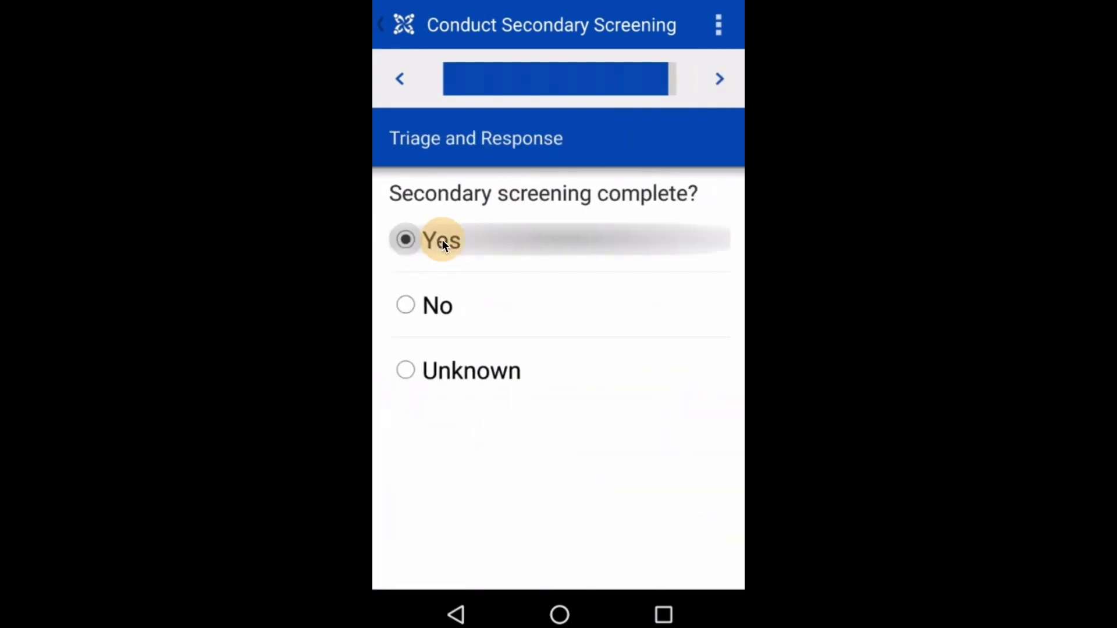
{"action": "left_click", "coordinate": [720, 80]}
{"action": "left_click", "coordinate": [562, 492]}
{"action": "scroll", "coordinate": [567, 488], "scroll_direction": "down", "scroll_amount": 2}
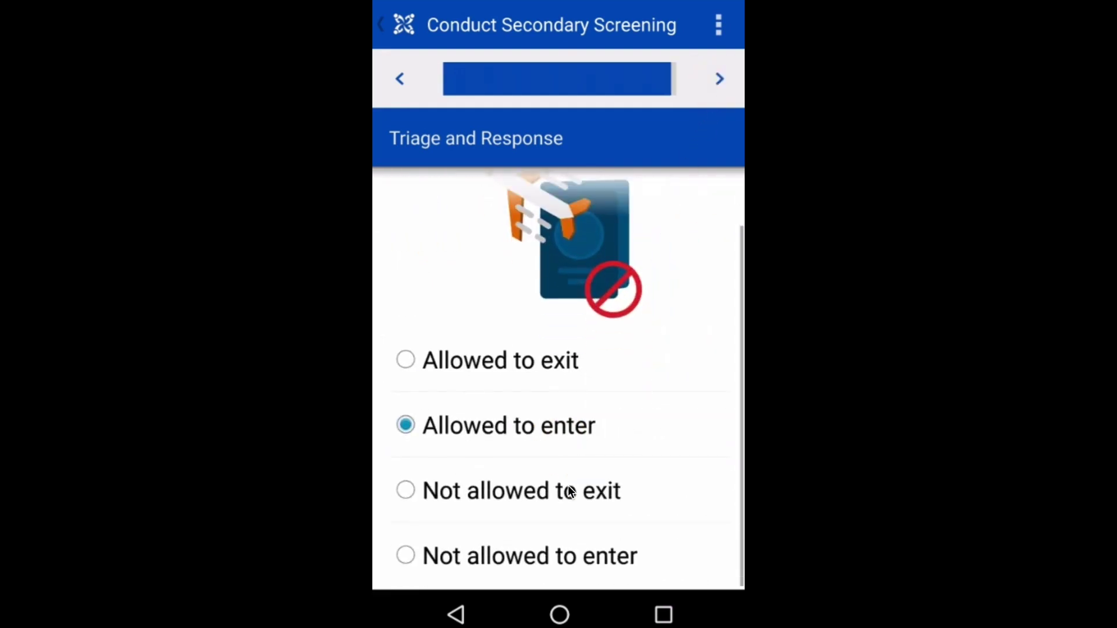
{"action": "left_click", "coordinate": [720, 81]}
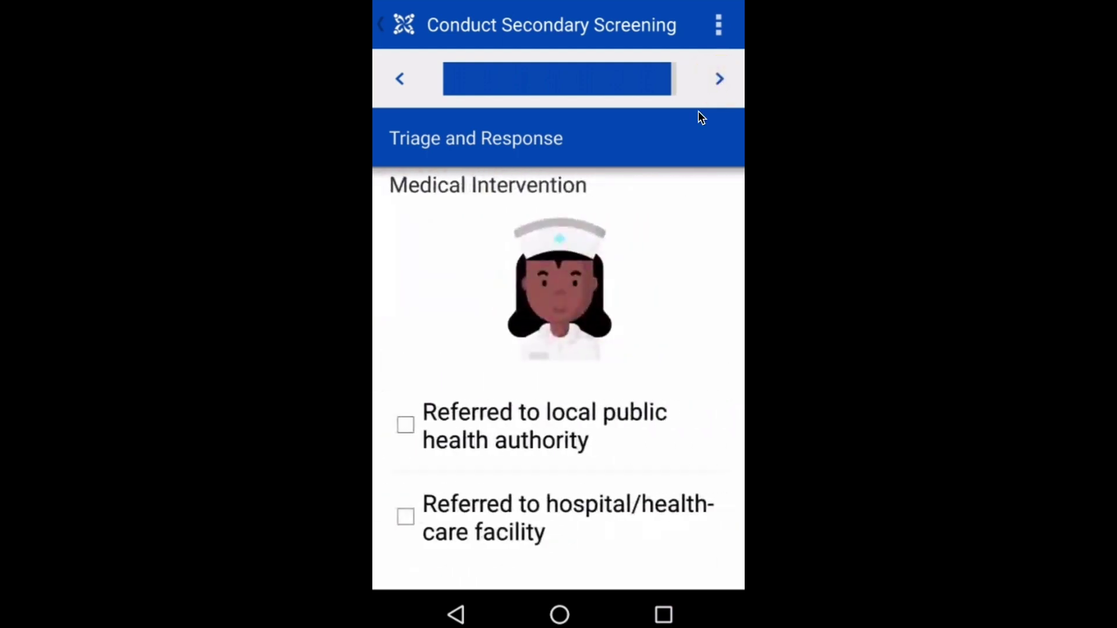
{"action": "scroll", "coordinate": [619, 361], "scroll_direction": "down", "scroll_amount": 2}
{"action": "left_click", "coordinate": [526, 319]}
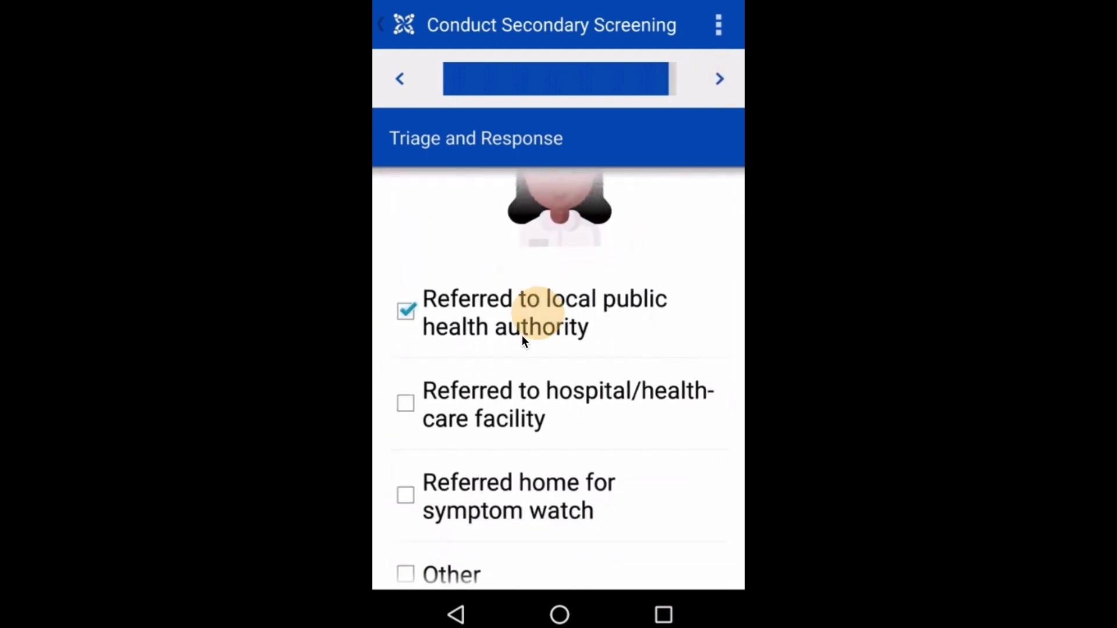
{"action": "left_click", "coordinate": [492, 410]}
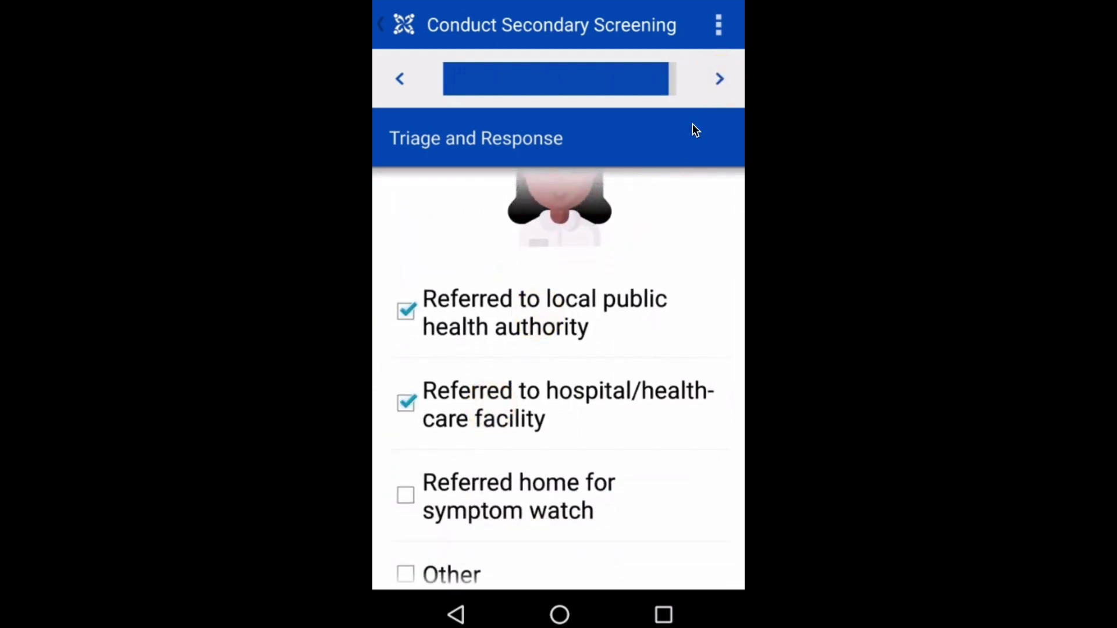
Enter CDC as Referred to and submit the secondary screening form
{"action": "left_click", "coordinate": [719, 82]}
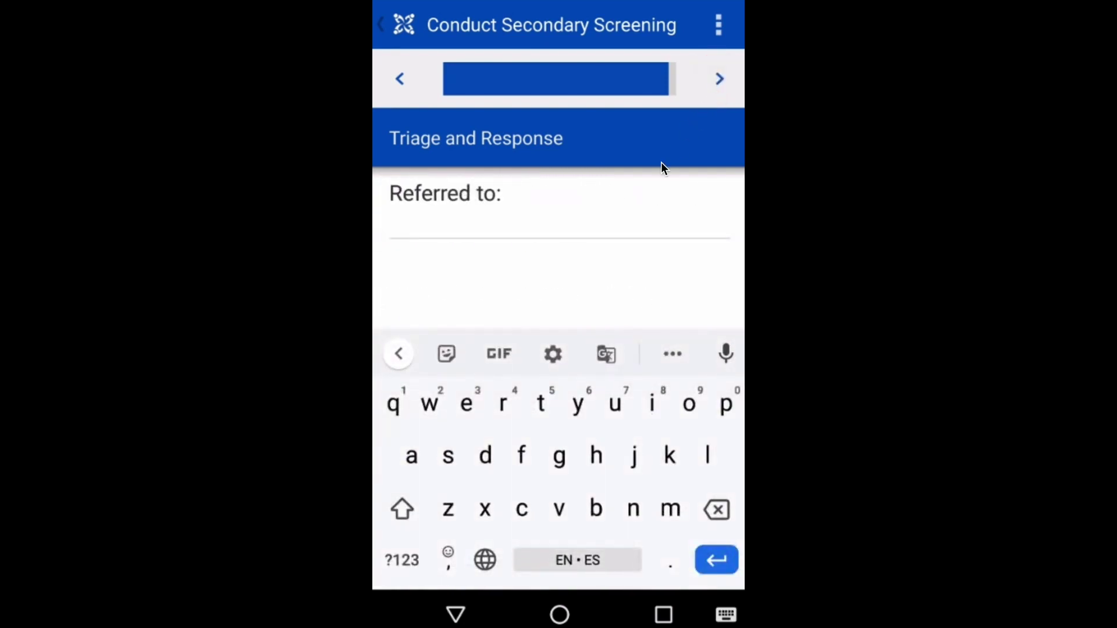
{"action": "type", "text": "CDC"}
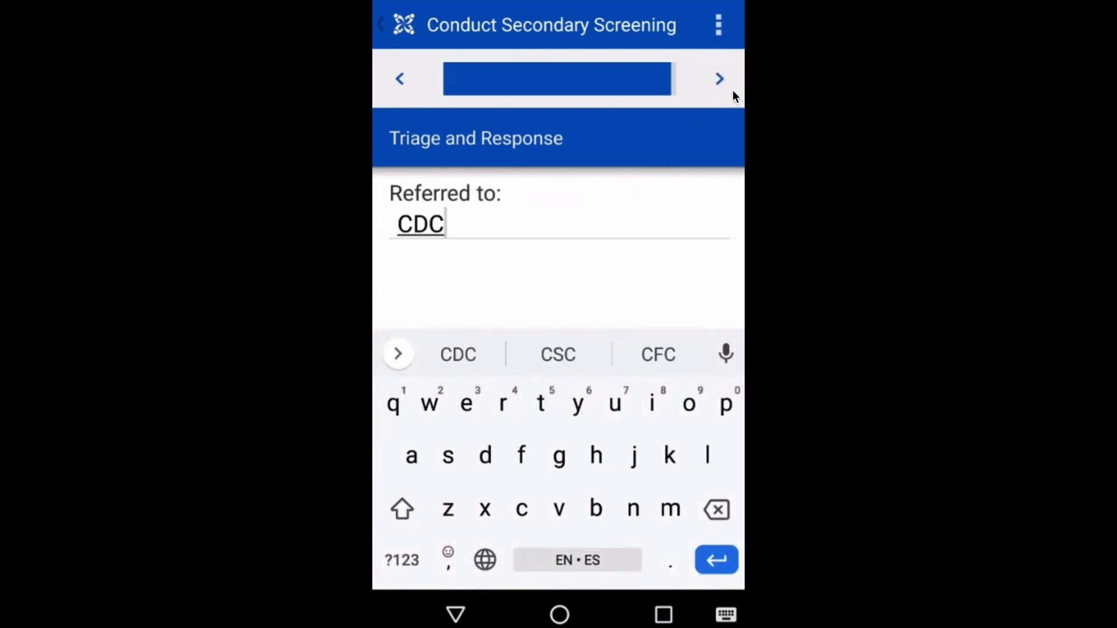
{"action": "left_click", "coordinate": [720, 81]}
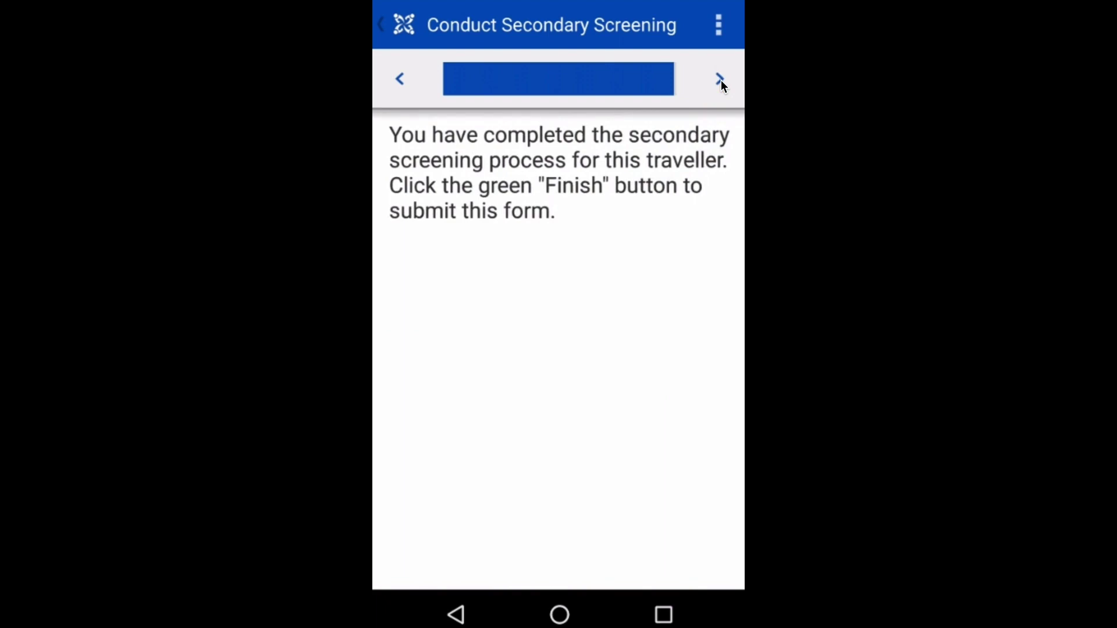
{"action": "left_click", "coordinate": [719, 81]}
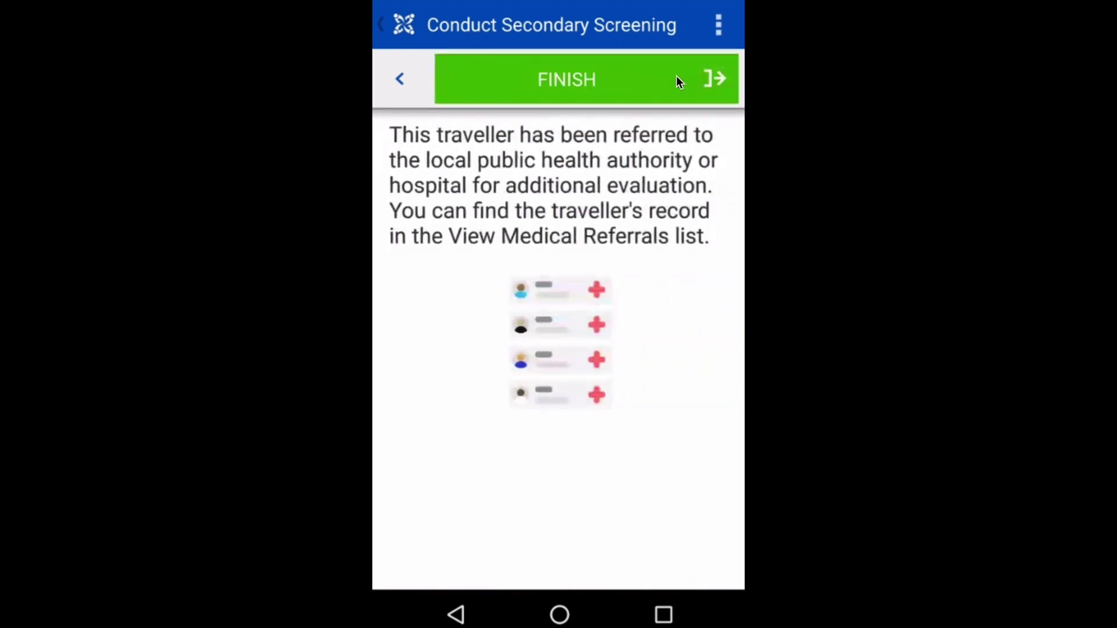
{"action": "left_click", "coordinate": [678, 79]}
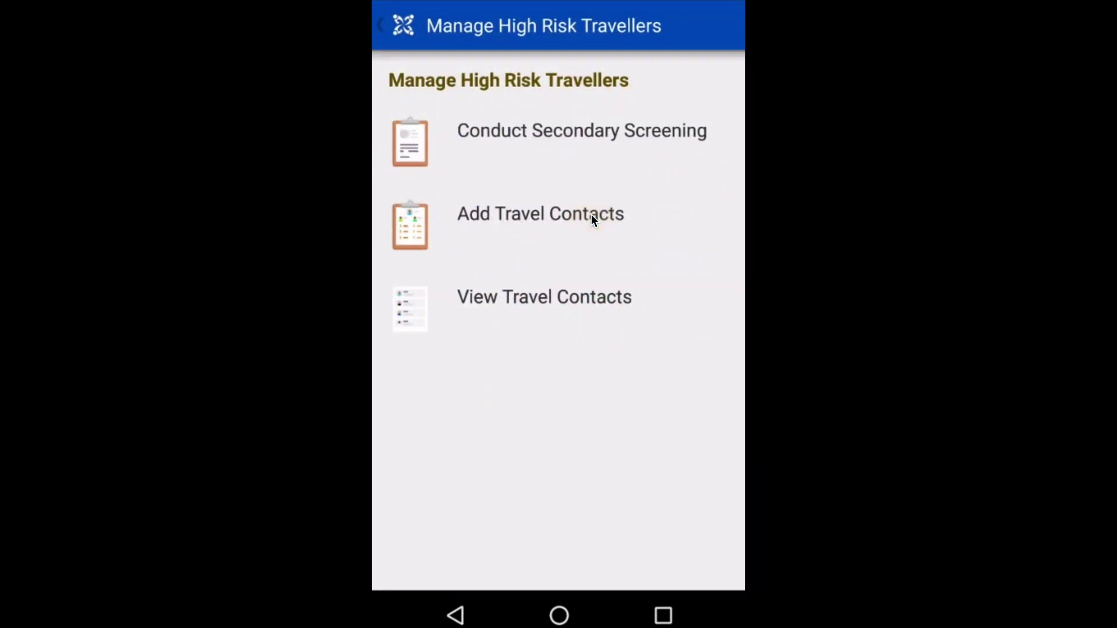
Start a travel contacts form with seat 12B, departure Los Angeles, arrival San Francisco
{"action": "left_click", "coordinate": [558, 215]}
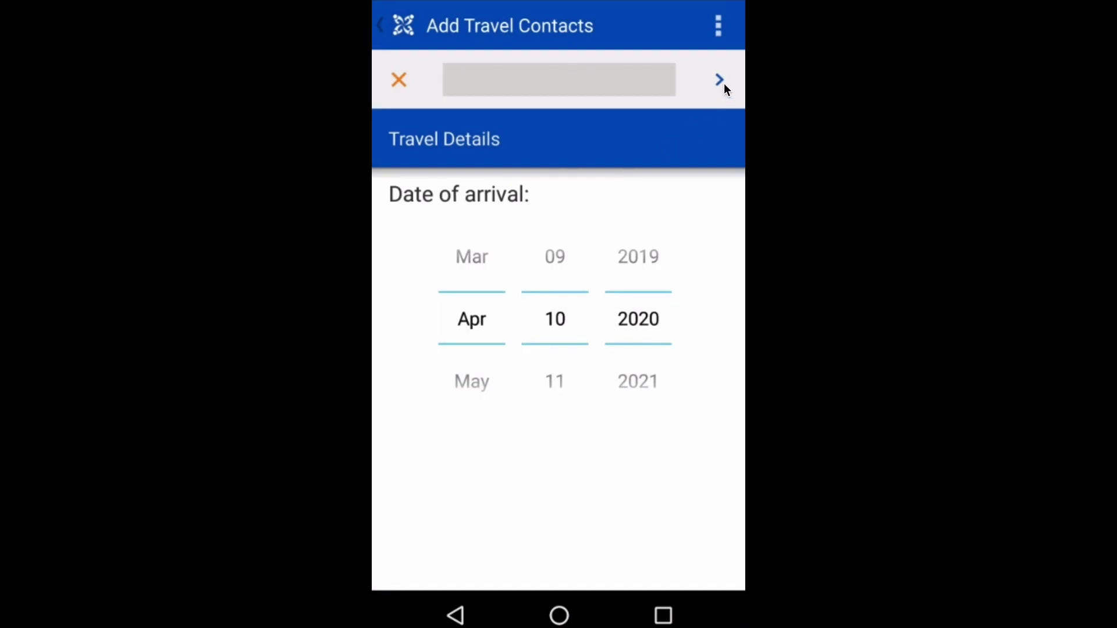
{"action": "left_click", "coordinate": [723, 83]}
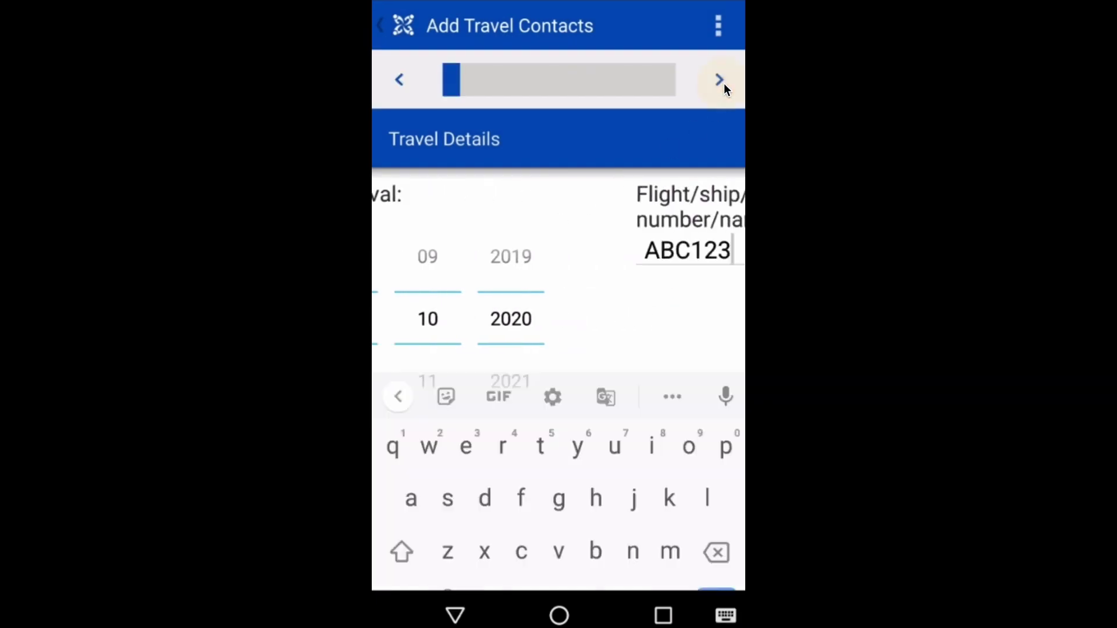
{"action": "left_click", "coordinate": [724, 83]}
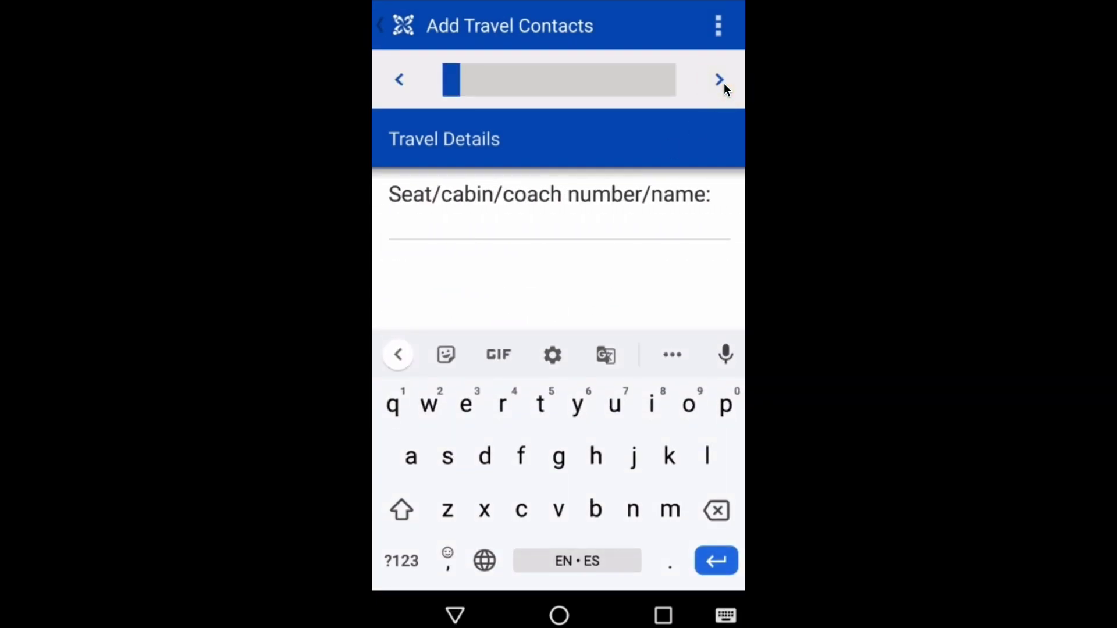
{"action": "type", "text": "12B"}
{"action": "left_click", "coordinate": [724, 75]}
{"action": "type", "text": "Los Angeles"}
{"action": "left_click", "coordinate": [724, 75]}
{"action": "type", "text": "San Francisco"}
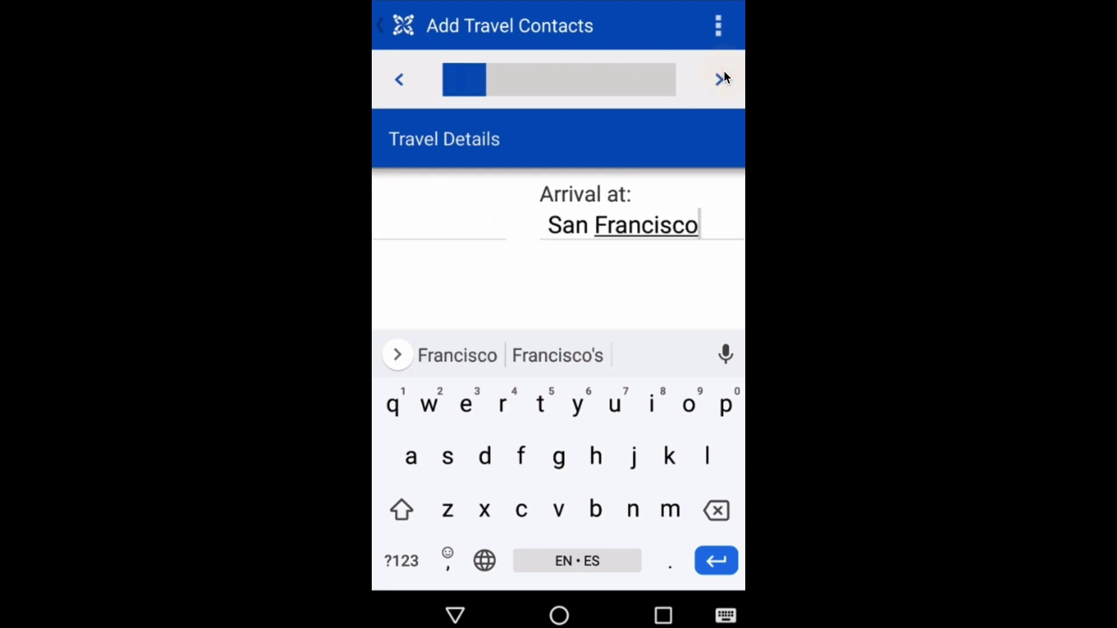
Enter the data collector's name and institution CDC
{"action": "left_click", "coordinate": [724, 72]}
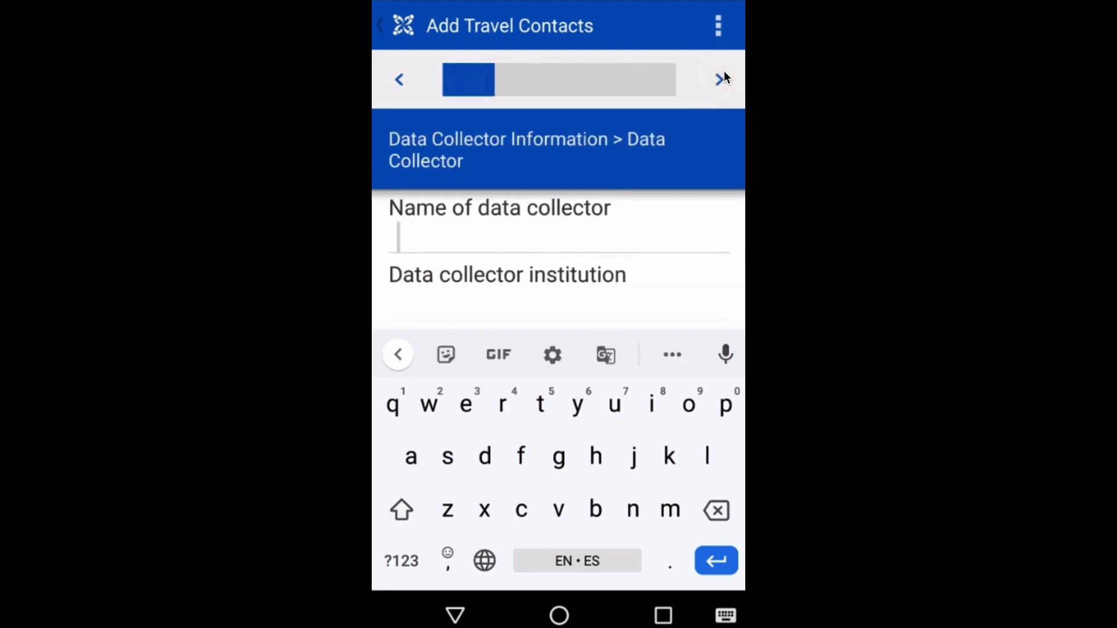
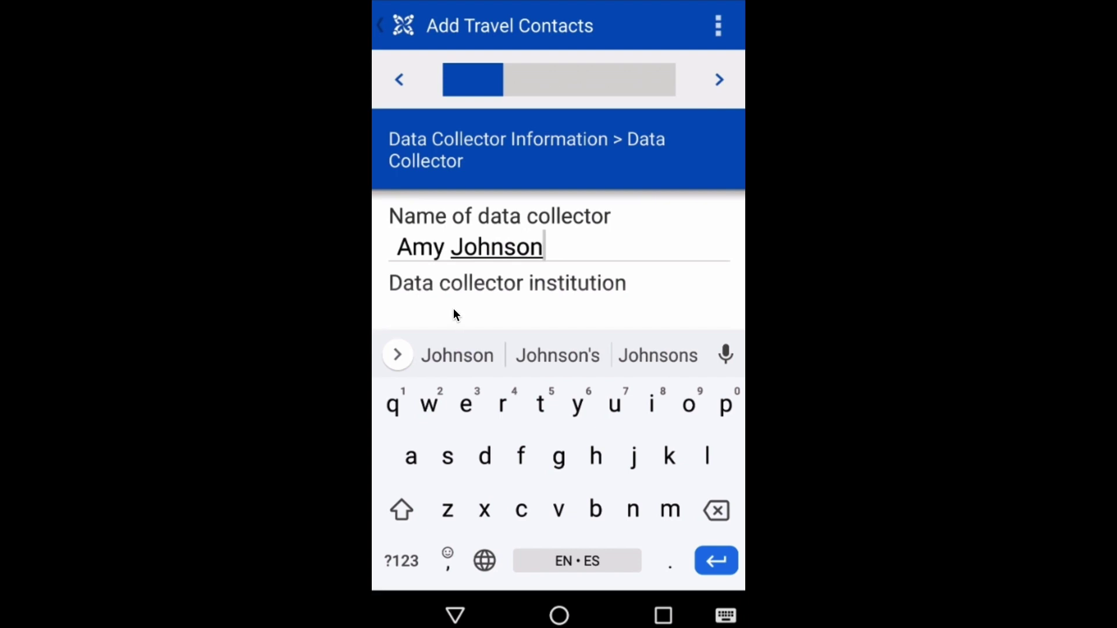
{"action": "left_click", "coordinate": [455, 308]}
{"action": "type", "text": "CDC"}
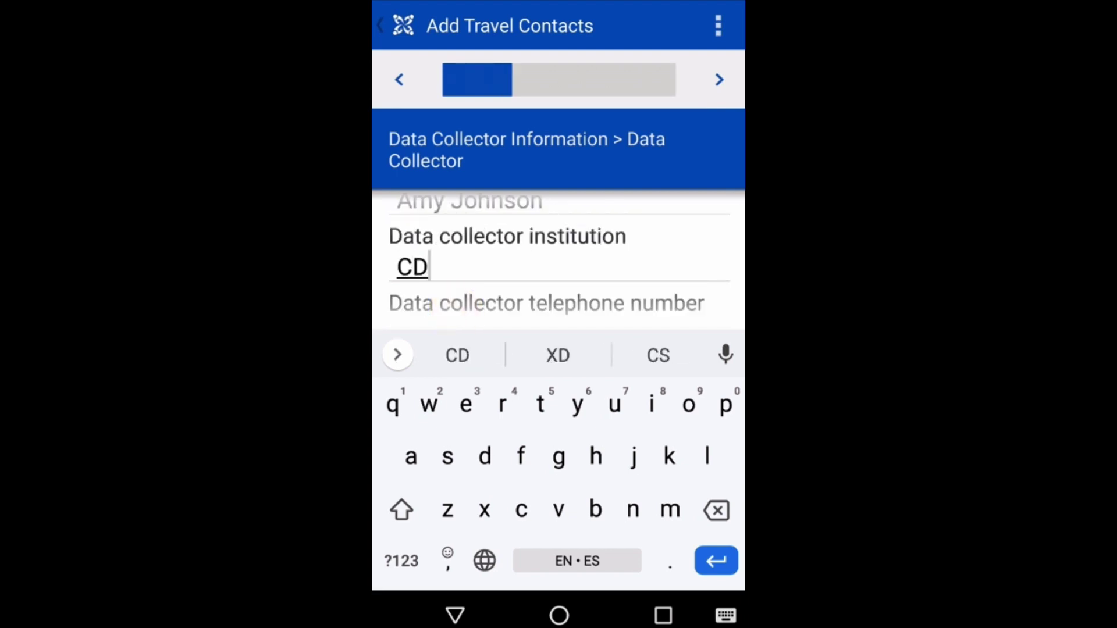
{"action": "left_click", "coordinate": [721, 86]}
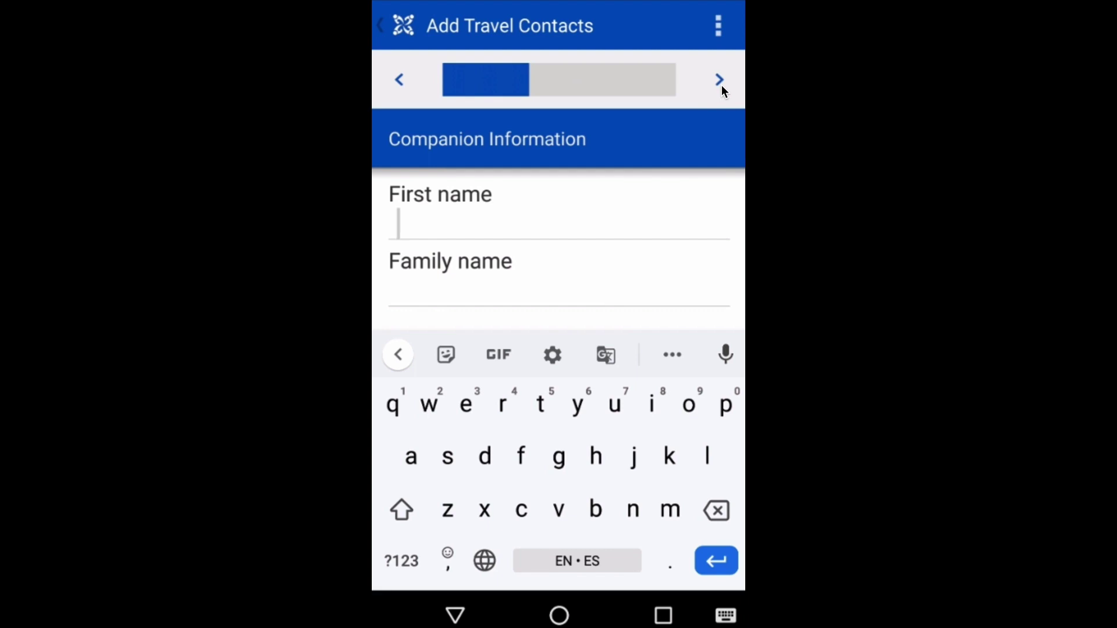
Enter the companion's first and family name and record sex as Female
{"action": "type", "text": "Angela"}
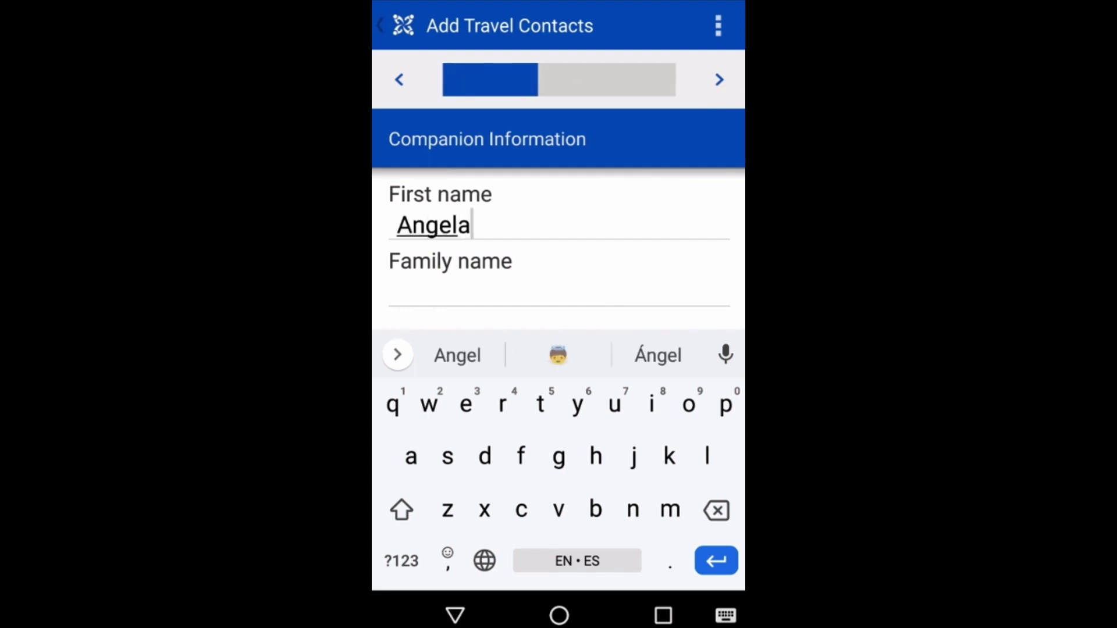
{"action": "left_click", "coordinate": [535, 281]}
{"action": "type", "text": "Doe"}
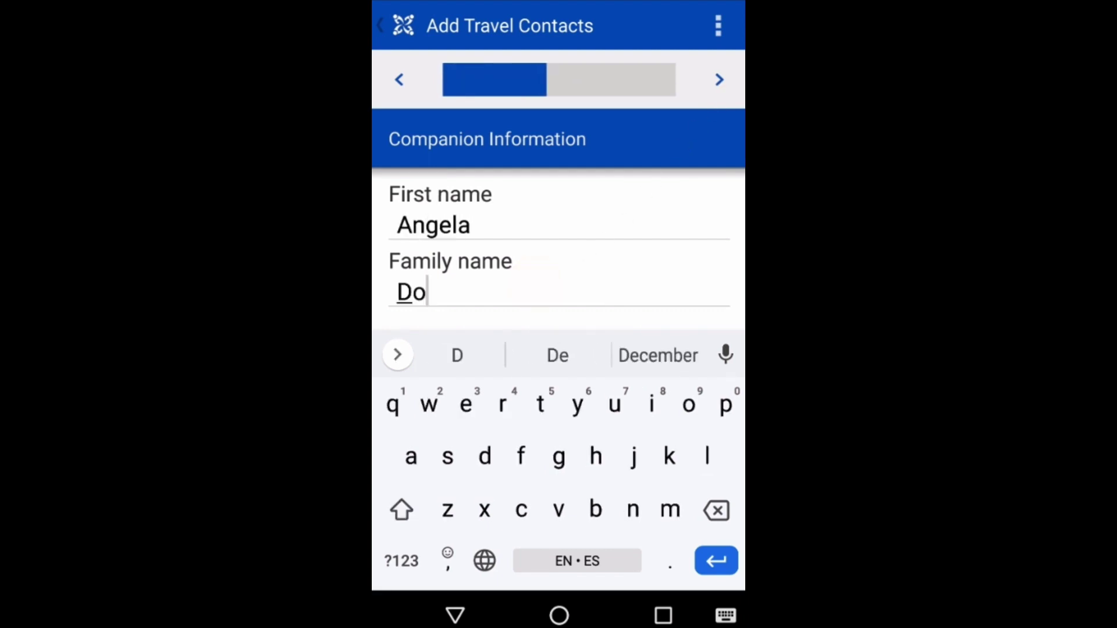
{"action": "left_click", "coordinate": [730, 80]}
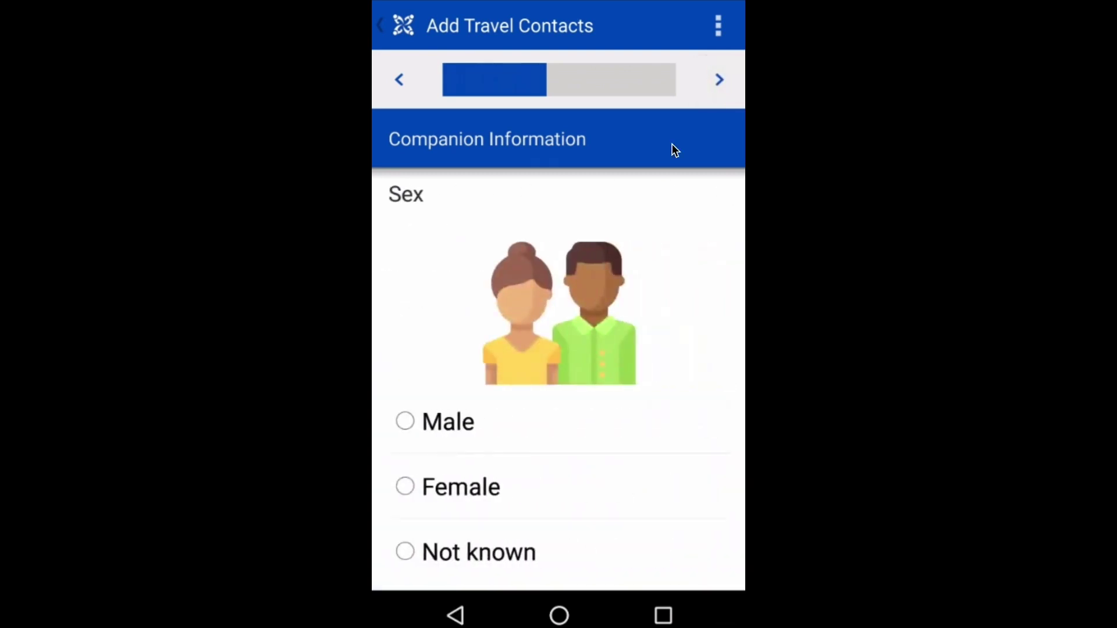
{"action": "left_click", "coordinate": [429, 488]}
{"action": "left_click", "coordinate": [720, 78]}
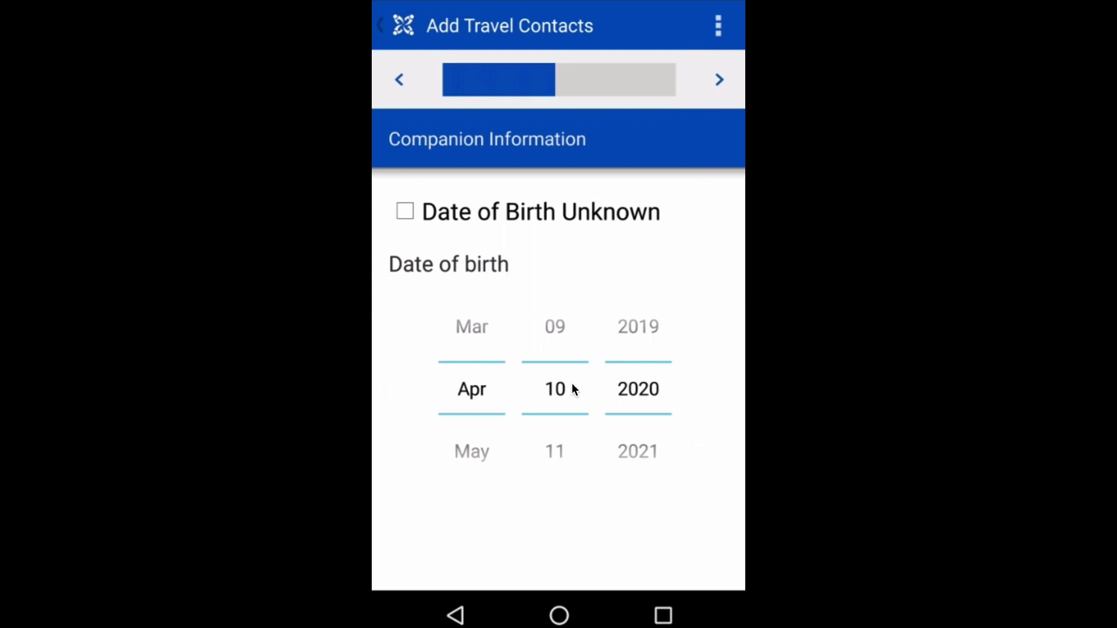
Set the companion's birth year to 1973 and record family relation Sister
{"action": "left_click", "coordinate": [622, 388]}
{"action": "type", "text": "3"}
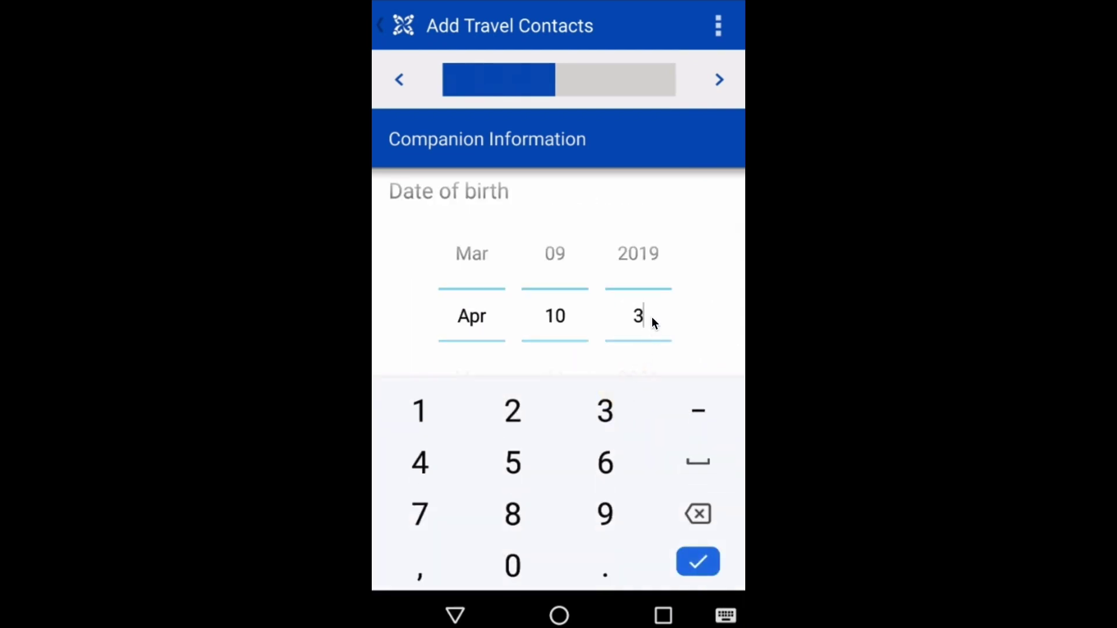
{"action": "key", "text": "BackSpace"}
{"action": "type", "text": "1973"}
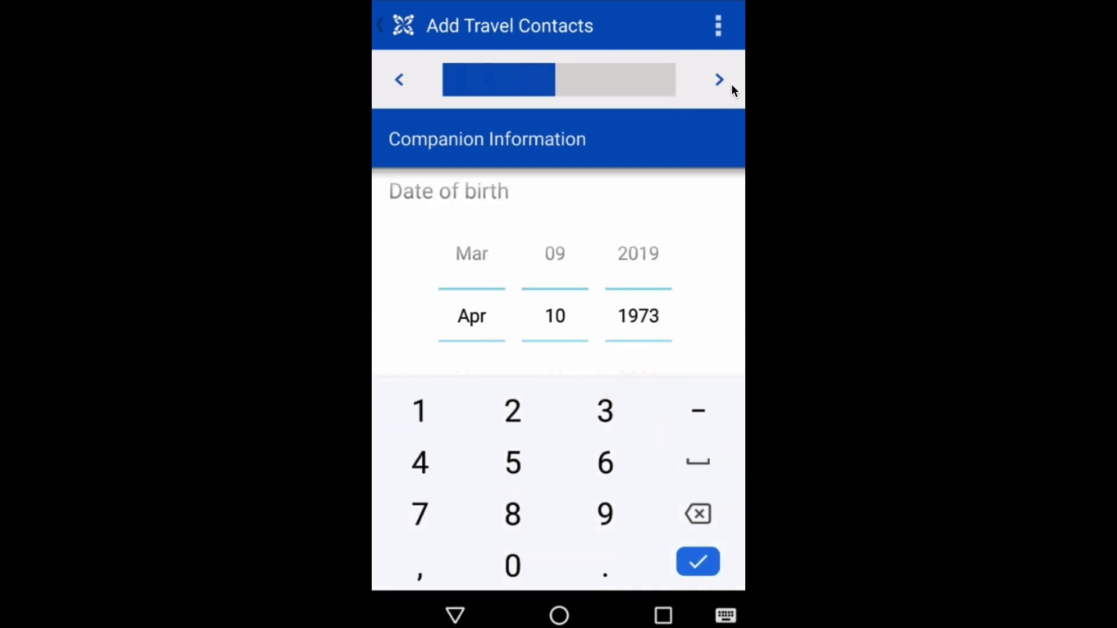
{"action": "left_click", "coordinate": [719, 80]}
{"action": "left_click", "coordinate": [469, 241]}
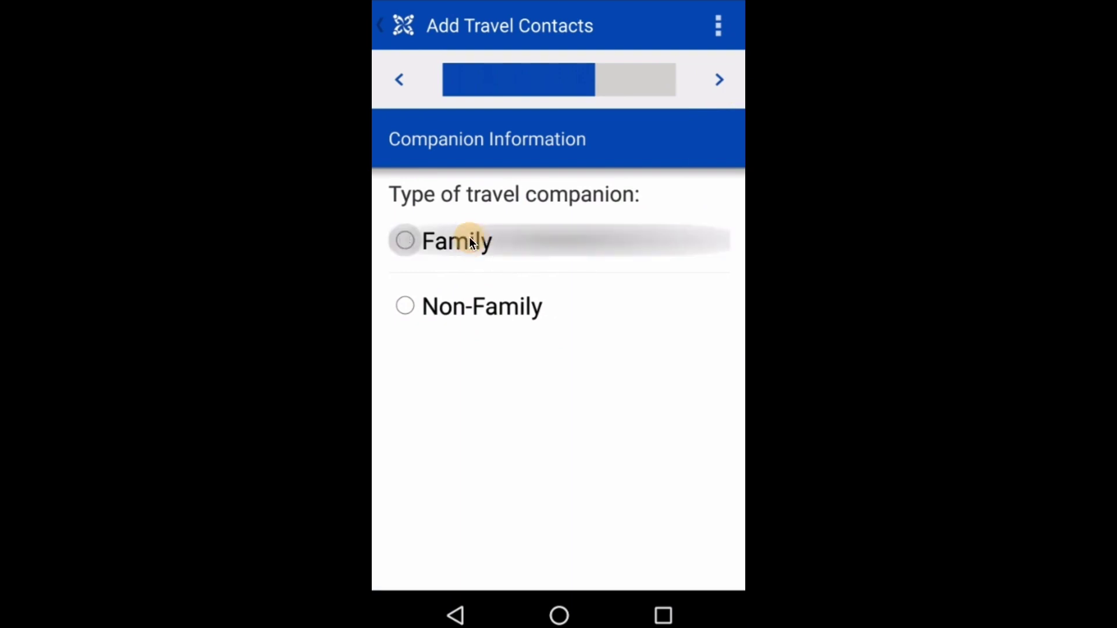
{"action": "left_click", "coordinate": [714, 80]}
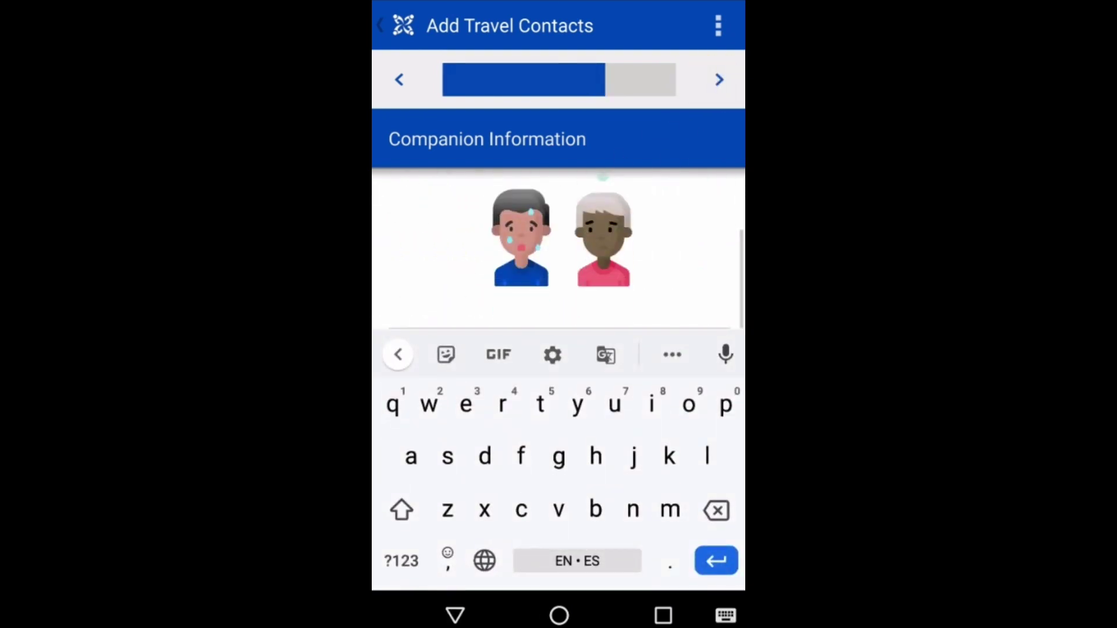
{"action": "type", "text": "Sister"}
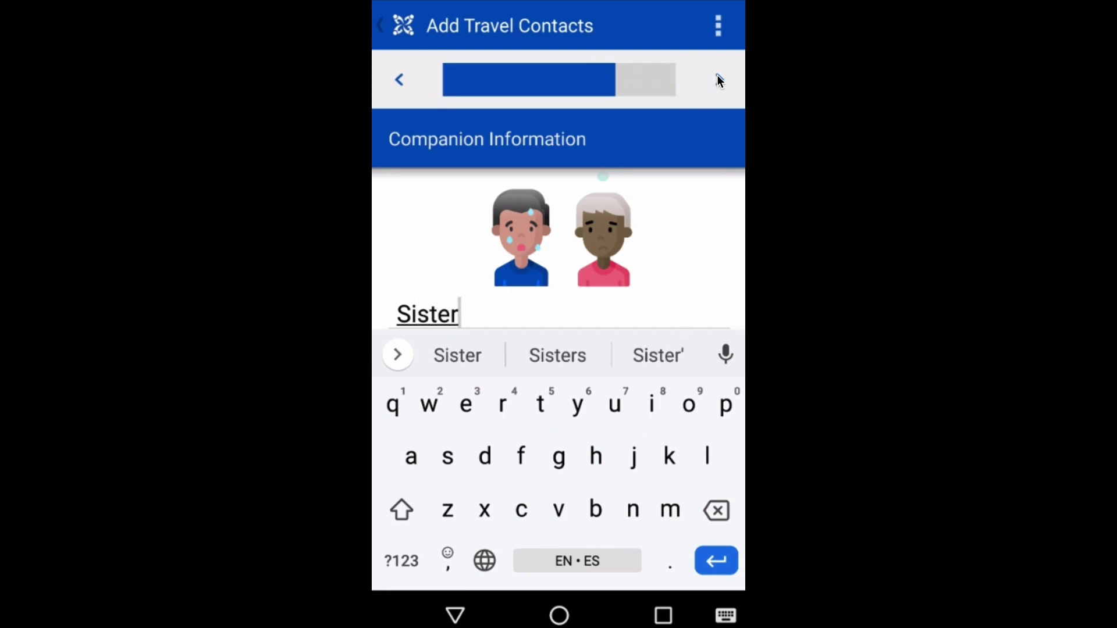
{"action": "left_click", "coordinate": [717, 77]}
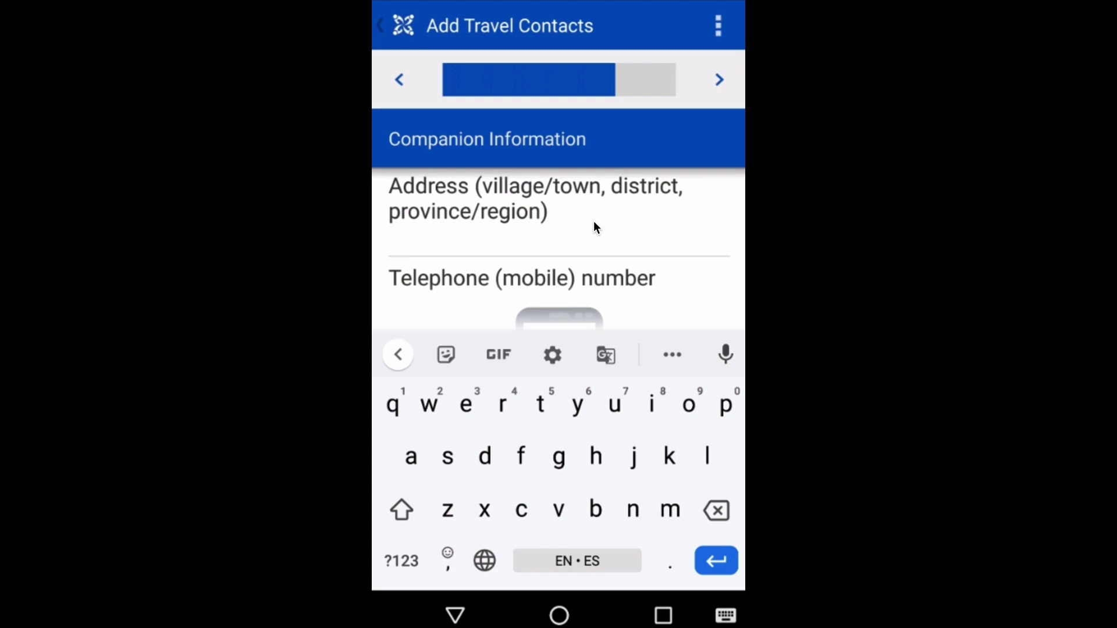
Enter the companion's address, correcting a mistyped letter
{"action": "type", "text": "123 Test Street, Tet"}
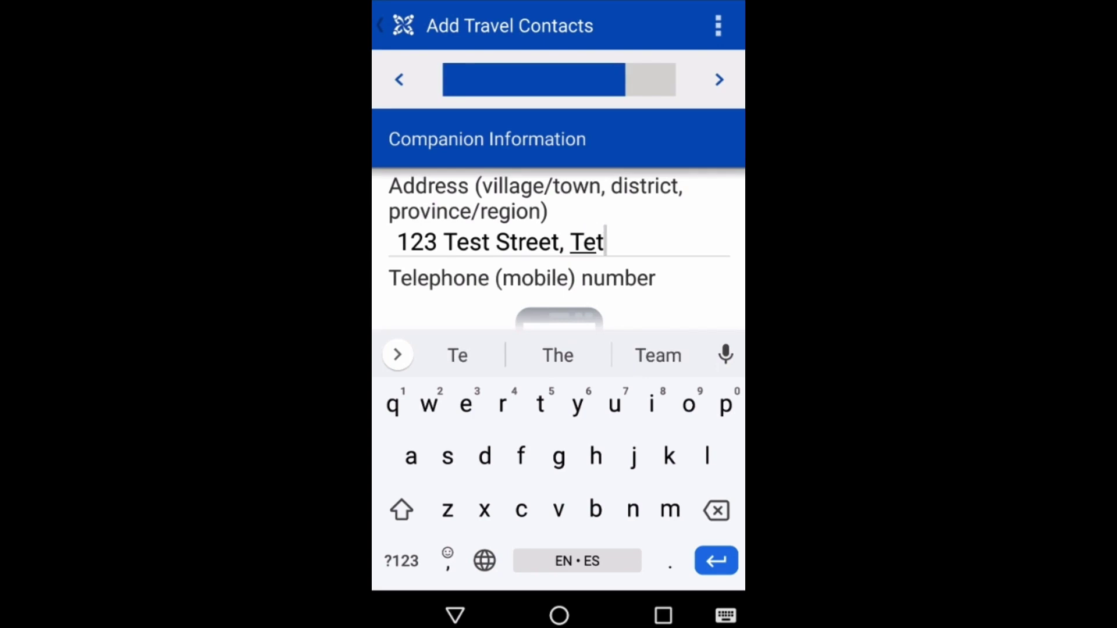
{"action": "key", "text": "BackSpace"}
{"action": "type", "text": "st "}
{"action": "type", "text": "Village"}
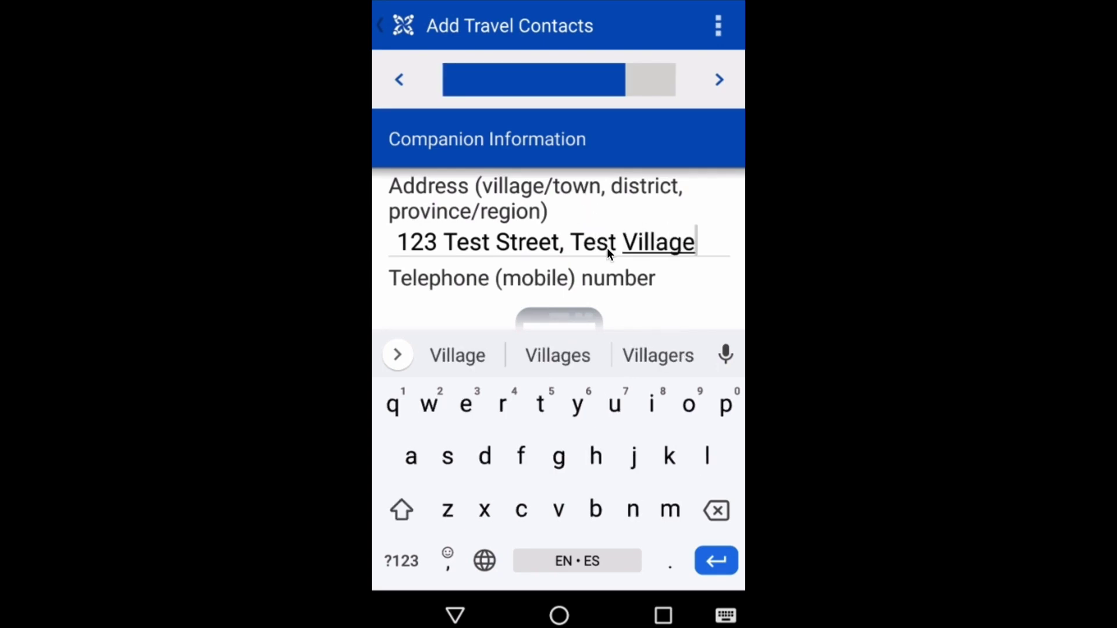
{"action": "scroll", "coordinate": [606, 255], "scroll_direction": "down", "scroll_amount": 2}
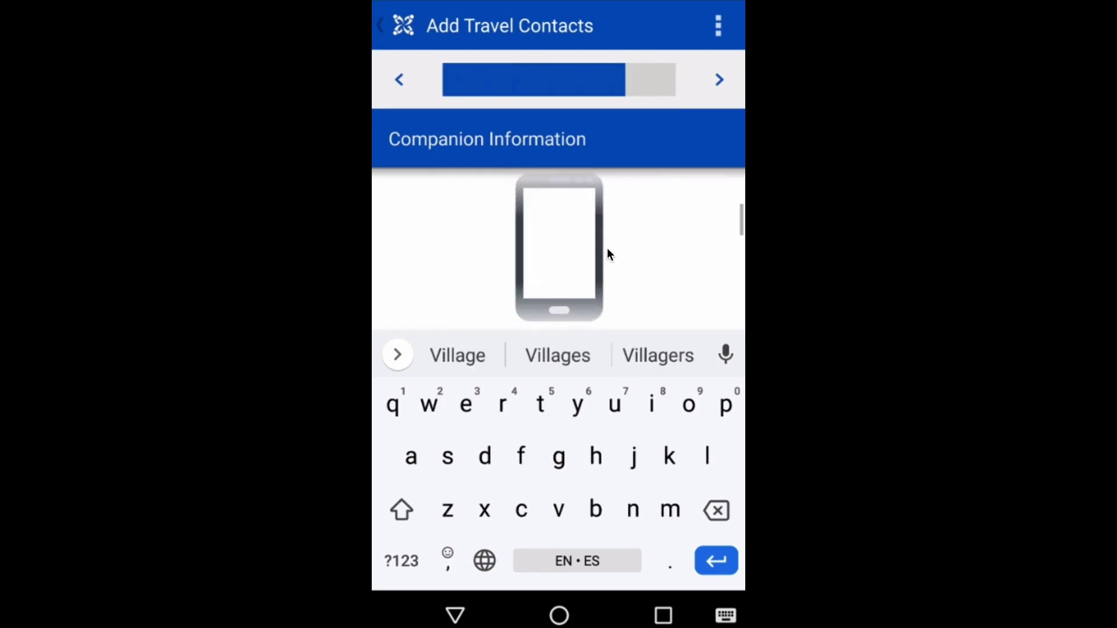
{"action": "scroll", "coordinate": [606, 247], "scroll_direction": "down", "scroll_amount": 3}
Enter the companion's phone number and e-mail, and choose Mobile as preferred contact mode
{"action": "left_click", "coordinate": [474, 224]}
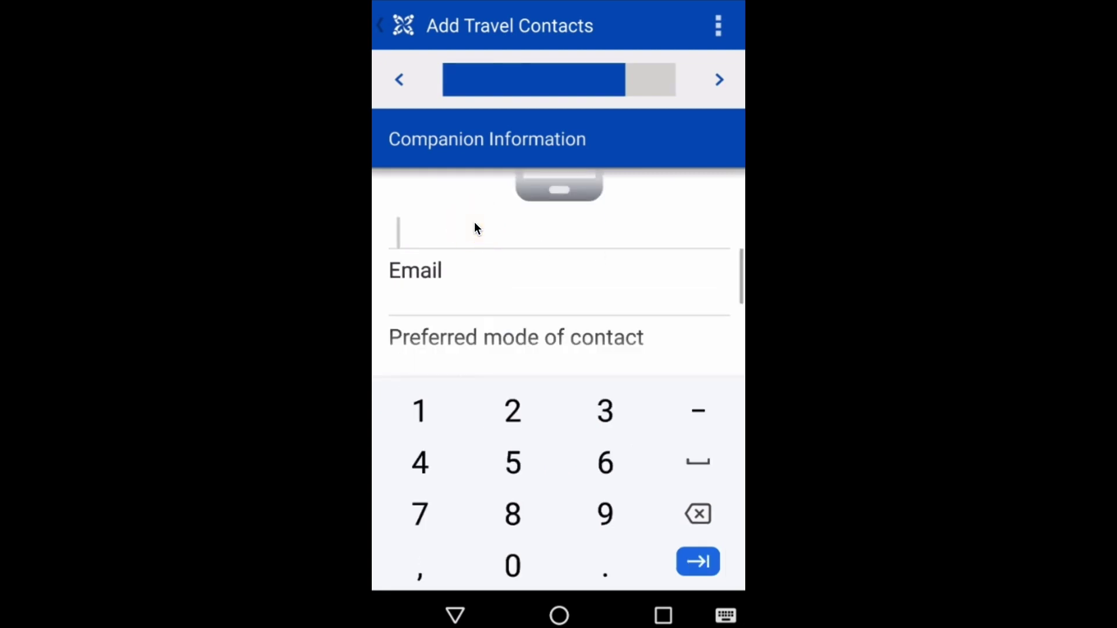
{"action": "type", "text": "111"}
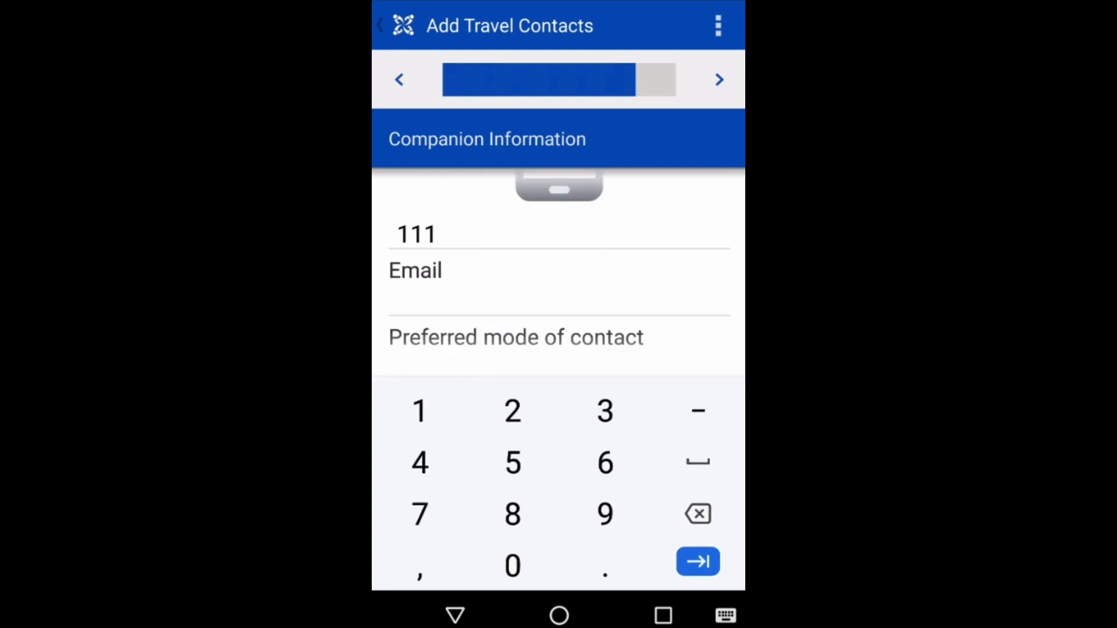
{"action": "type", "text": "3334444"}
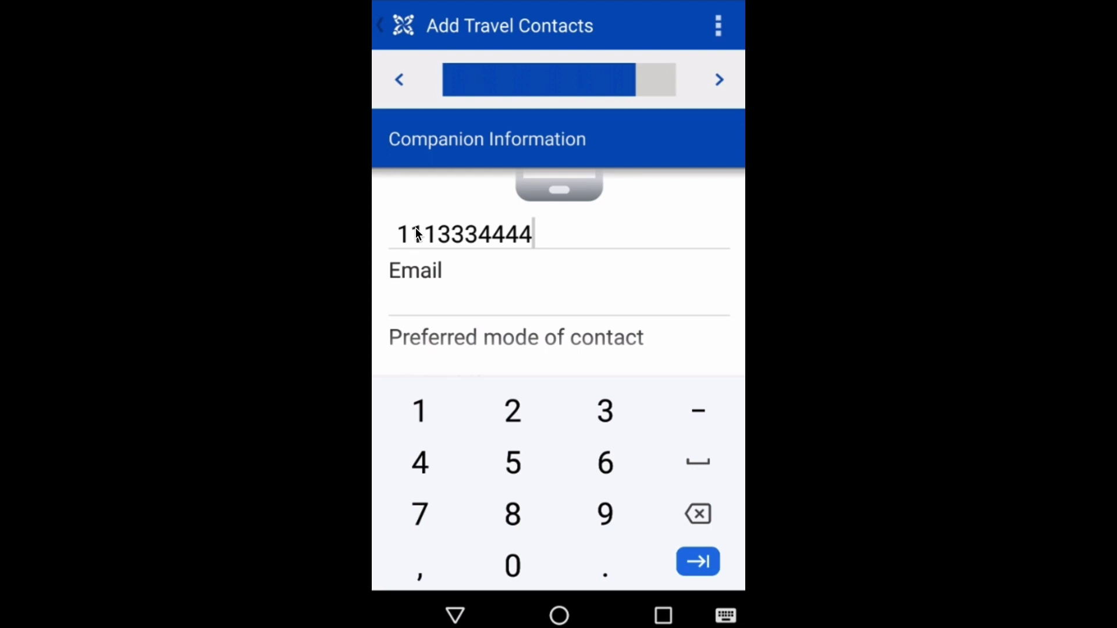
{"action": "left_click", "coordinate": [420, 298]}
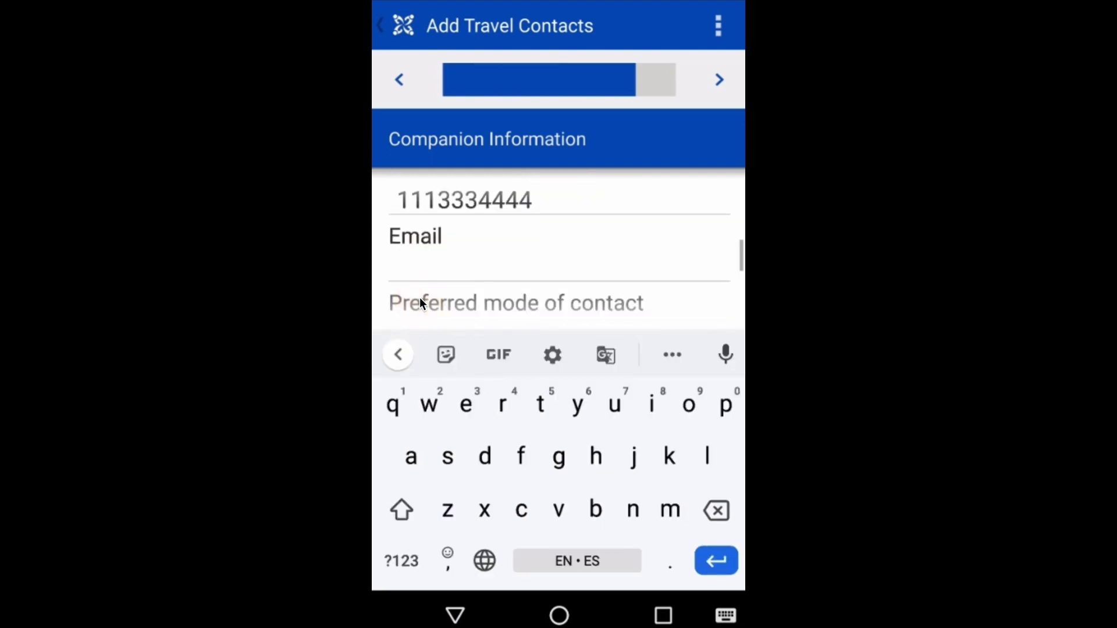
{"action": "type", "text": "angela@email.com"}
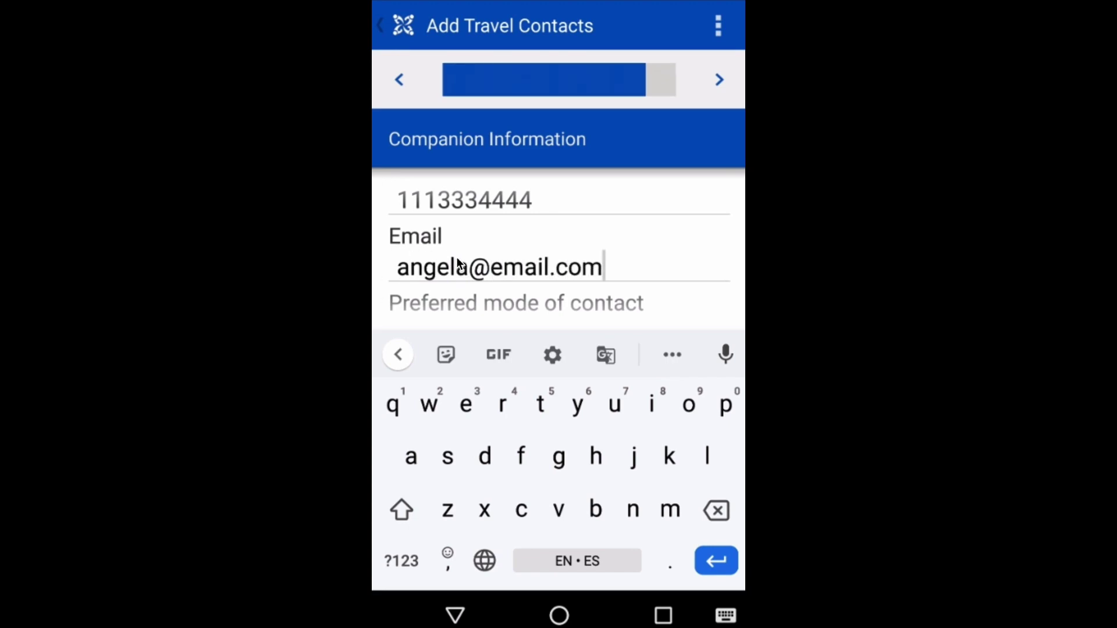
{"action": "scroll", "coordinate": [487, 281], "scroll_direction": "down", "scroll_amount": 5}
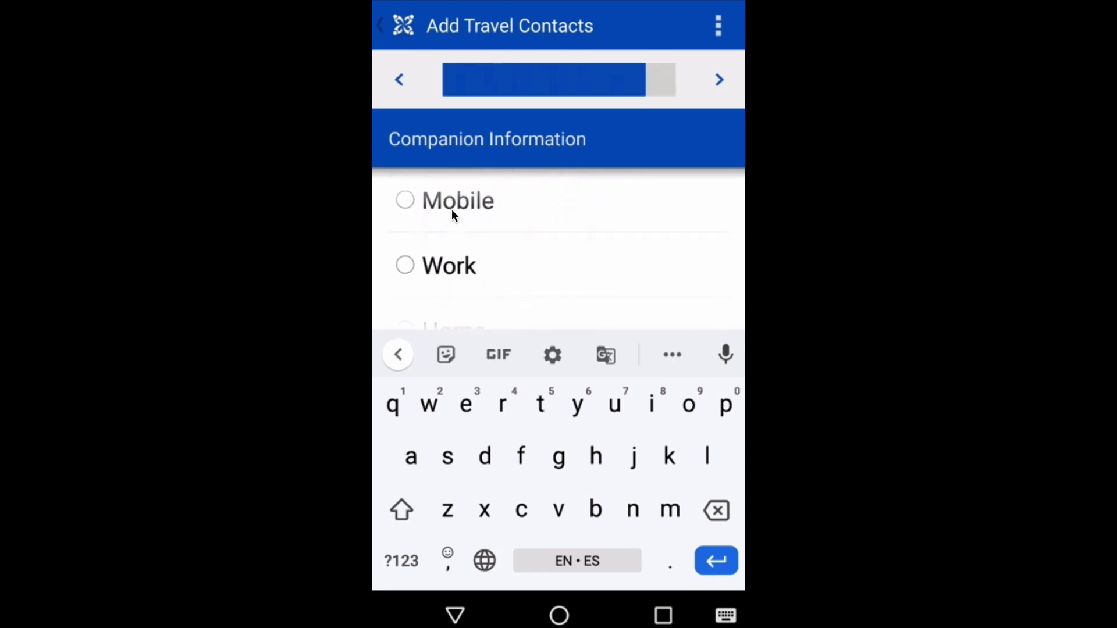
{"action": "left_click", "coordinate": [451, 208]}
{"action": "left_click", "coordinate": [719, 81]}
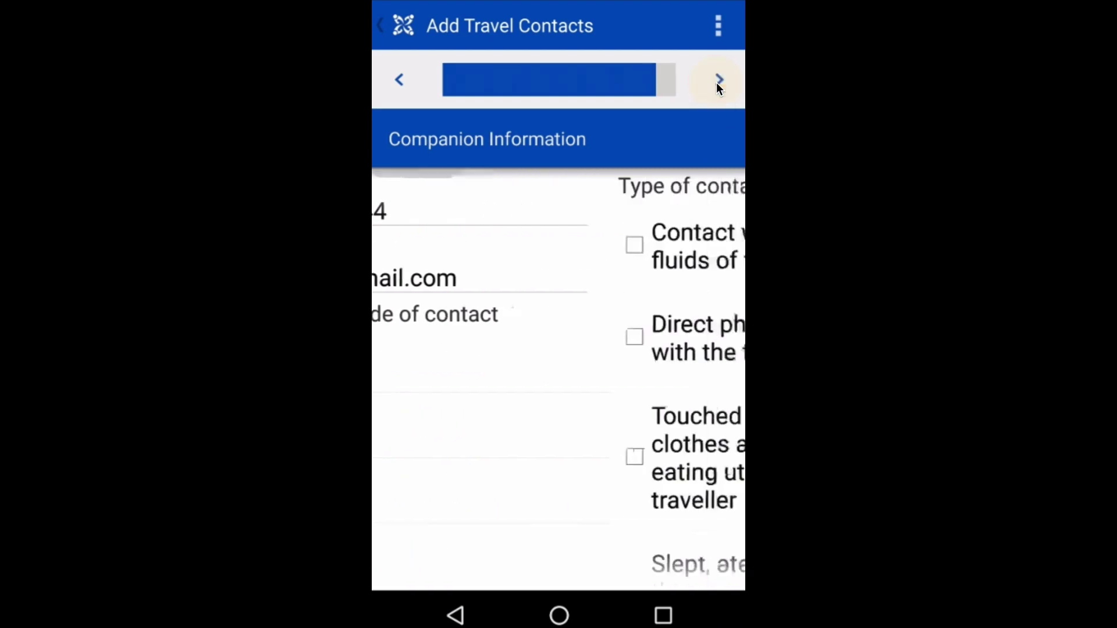
Tick bodily fluids, direct physical contact and travel companion, then submit the contact form
{"action": "left_click", "coordinate": [572, 260]}
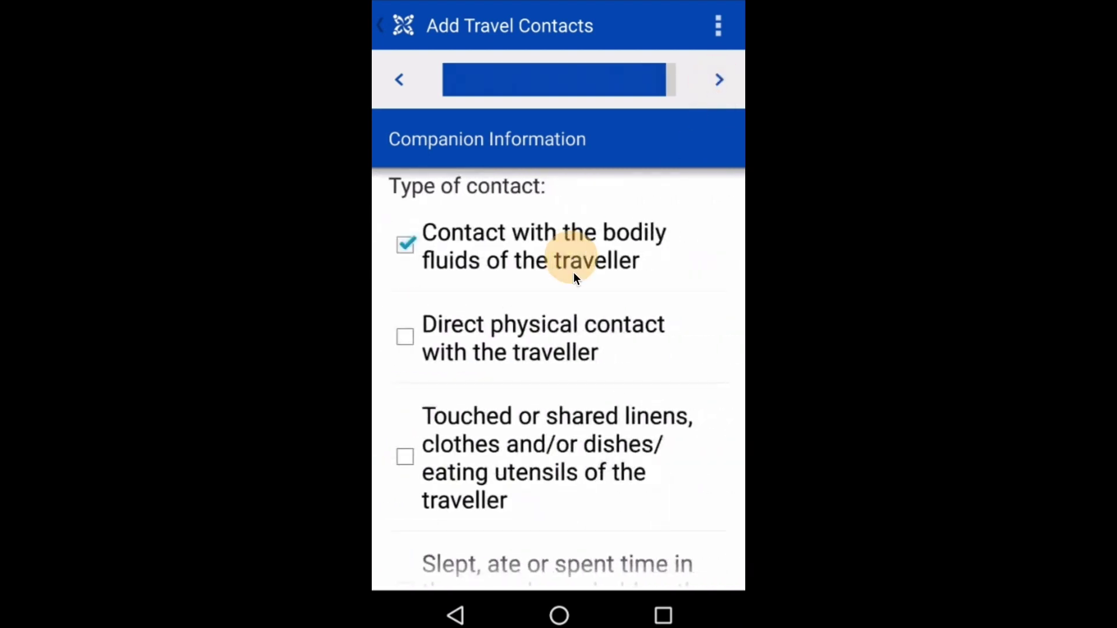
{"action": "scroll", "coordinate": [578, 353], "scroll_direction": "down", "scroll_amount": 3}
{"action": "left_click", "coordinate": [495, 224]}
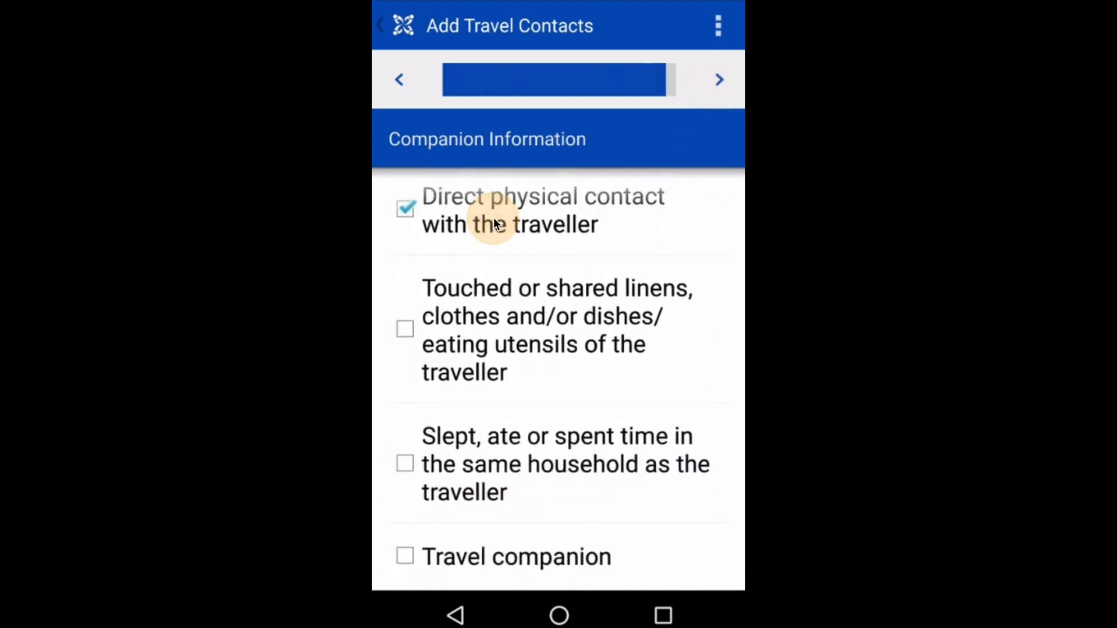
{"action": "left_click", "coordinate": [490, 557]}
{"action": "left_click", "coordinate": [720, 82]}
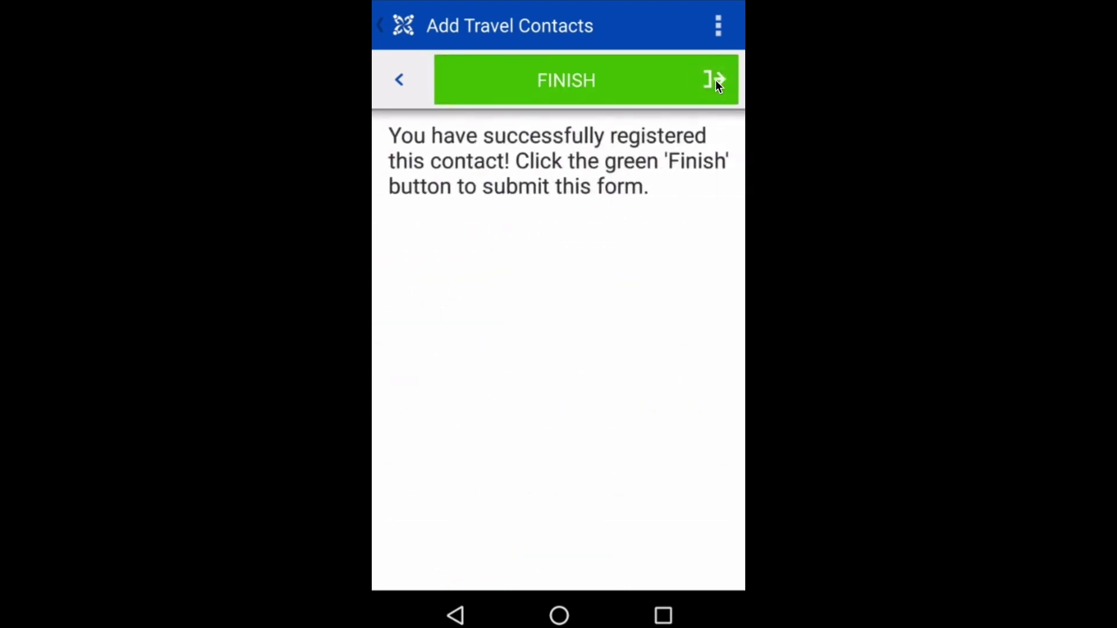
{"action": "left_click", "coordinate": [716, 81]}
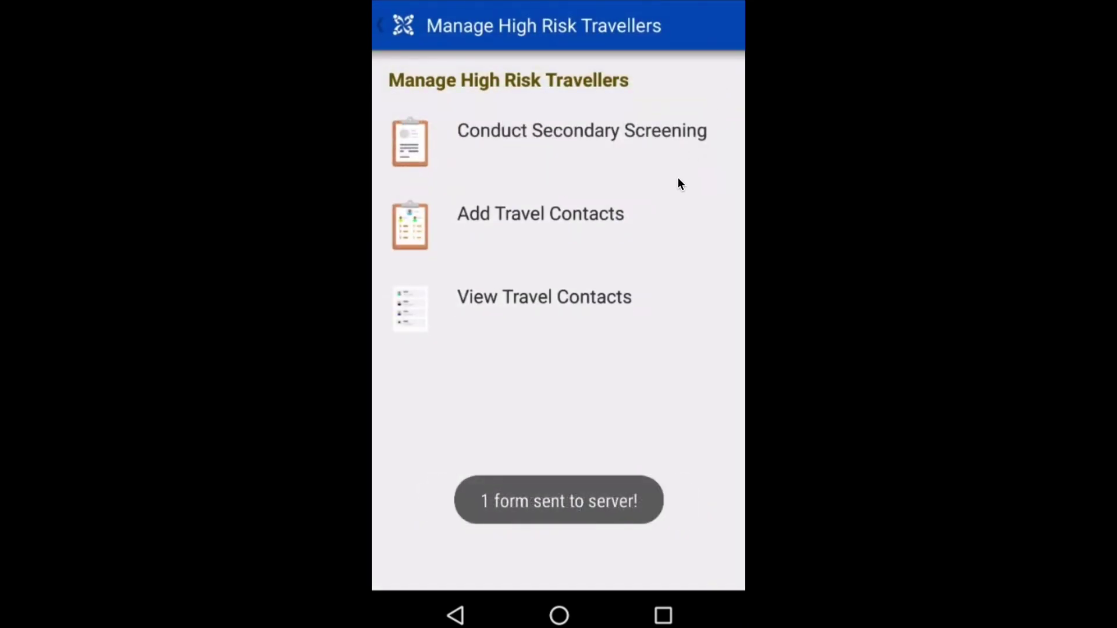
Review the new contact's details under View Travel Contacts, then return to the main menu
{"action": "left_click", "coordinate": [556, 302]}
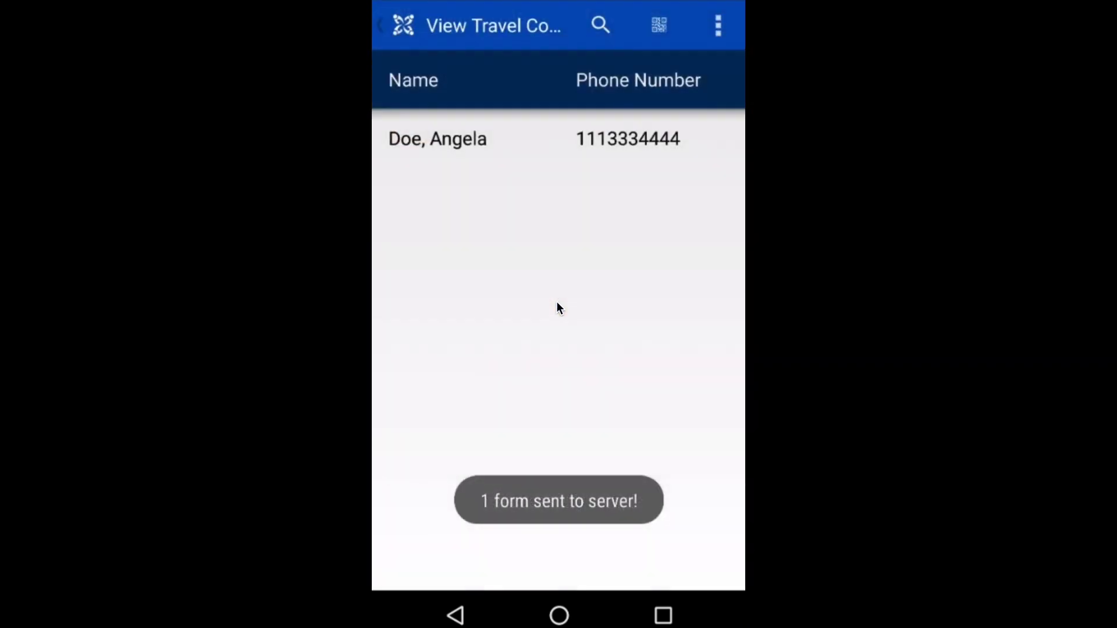
{"action": "left_click", "coordinate": [569, 153]}
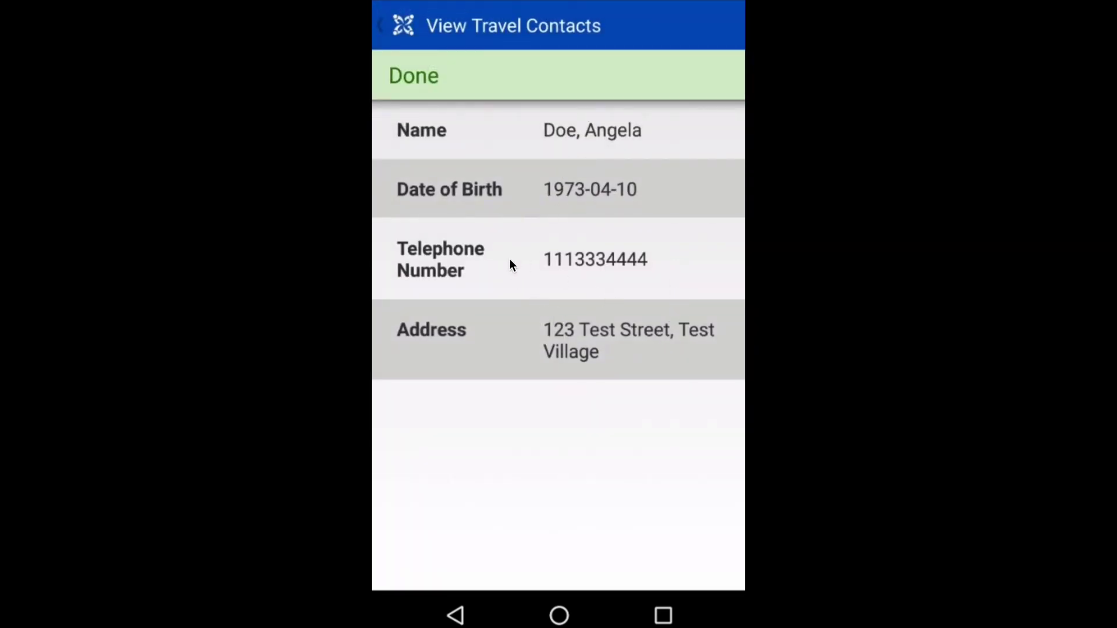
{"action": "left_click", "coordinate": [458, 615]}
{"action": "left_click", "coordinate": [458, 615]}
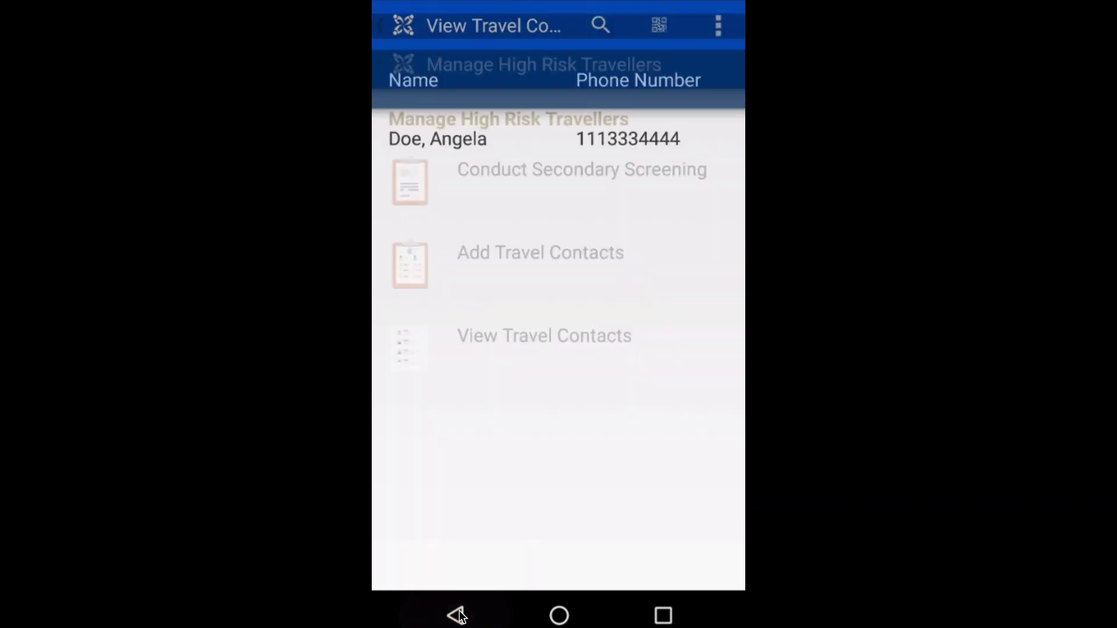
{"action": "left_click", "coordinate": [458, 615]}
{"action": "left_click", "coordinate": [459, 614]}
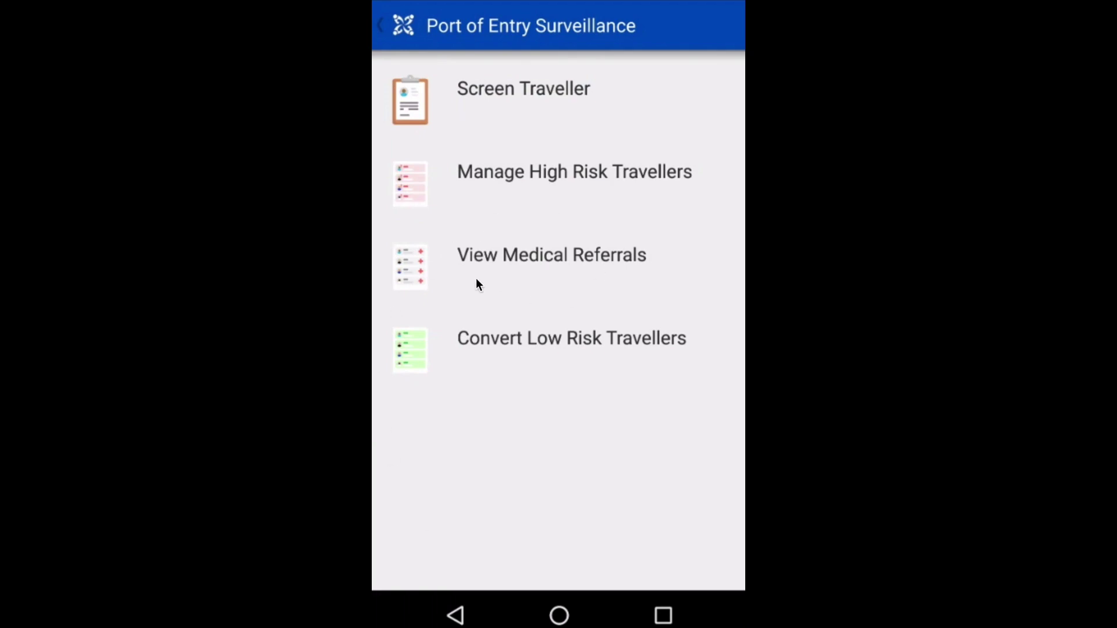
{"action": "left_click", "coordinate": [528, 267]}
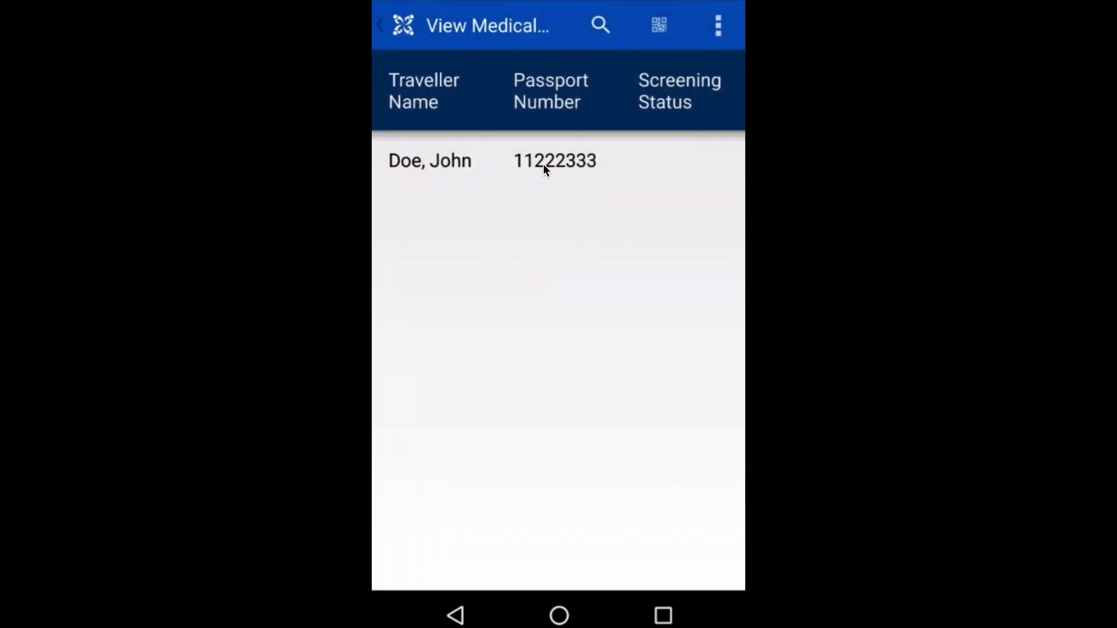
{"action": "left_click", "coordinate": [543, 163]}
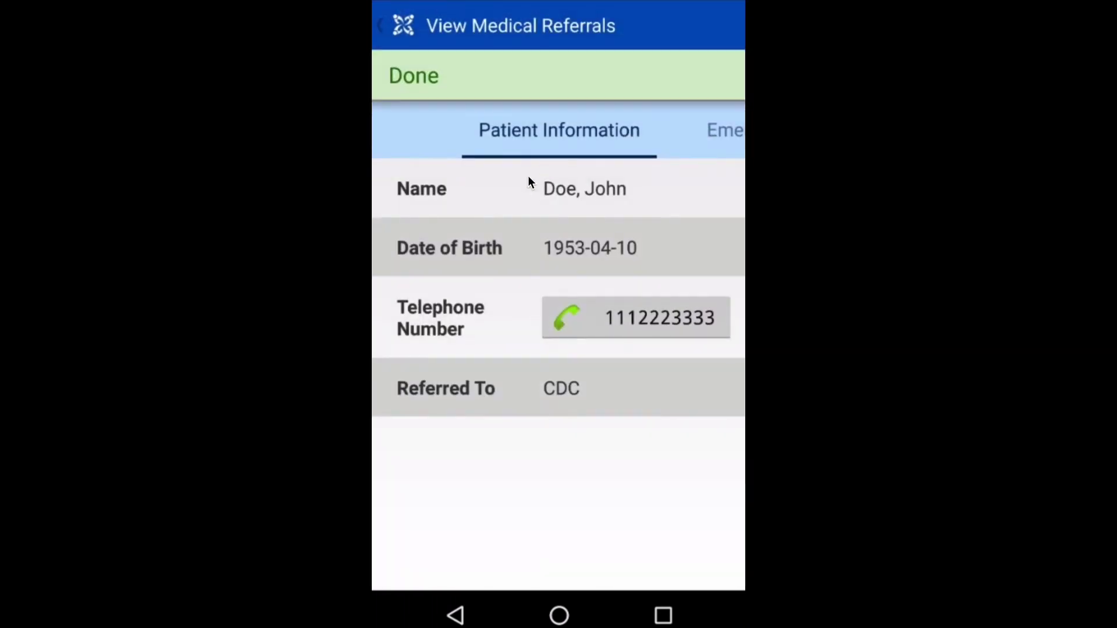
{"action": "left_click", "coordinate": [591, 314]}
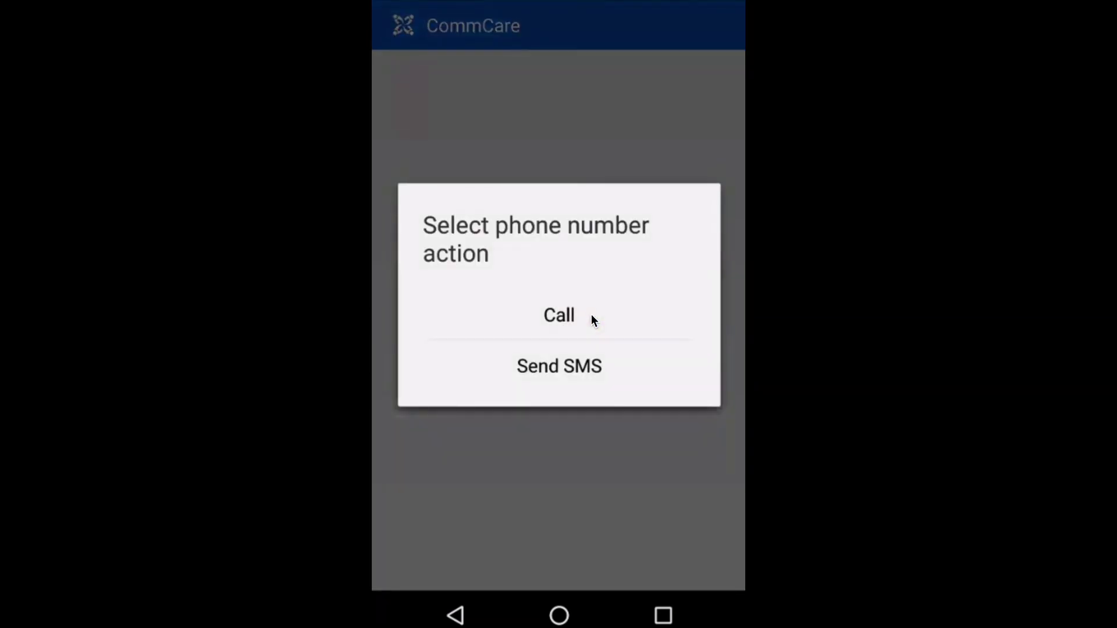
{"action": "left_click", "coordinate": [563, 445]}
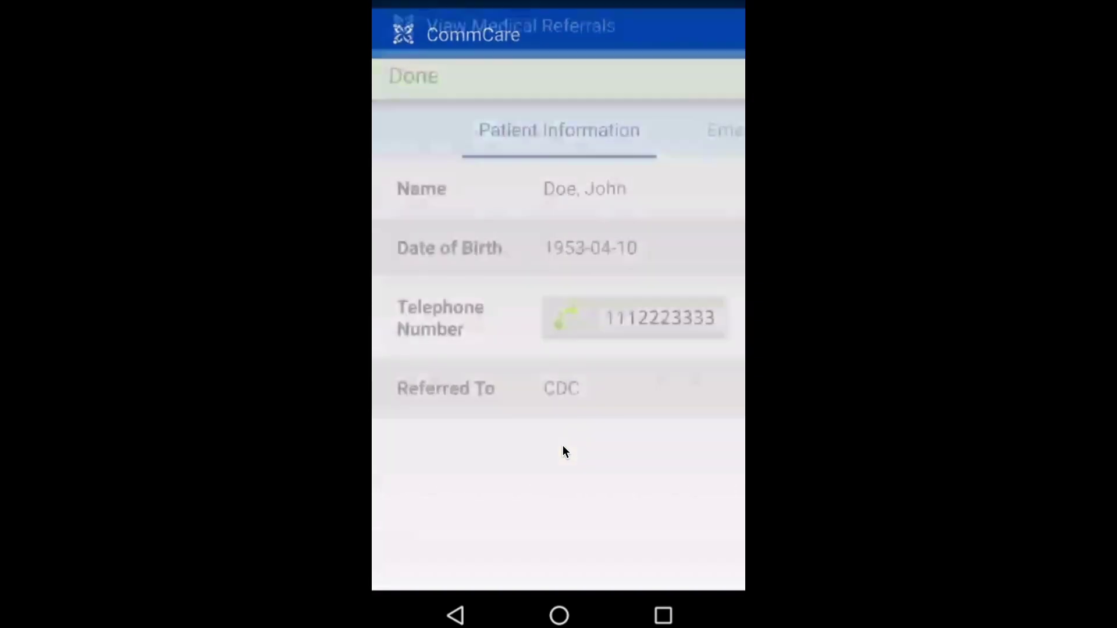
{"action": "left_click", "coordinate": [707, 135]}
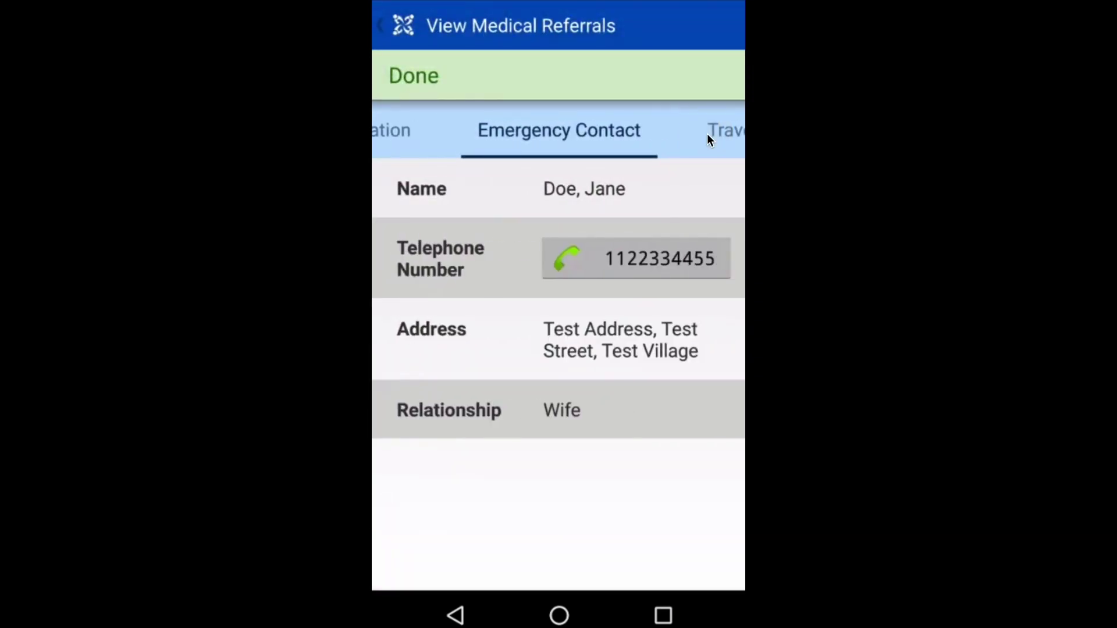
{"action": "left_click", "coordinate": [642, 260]}
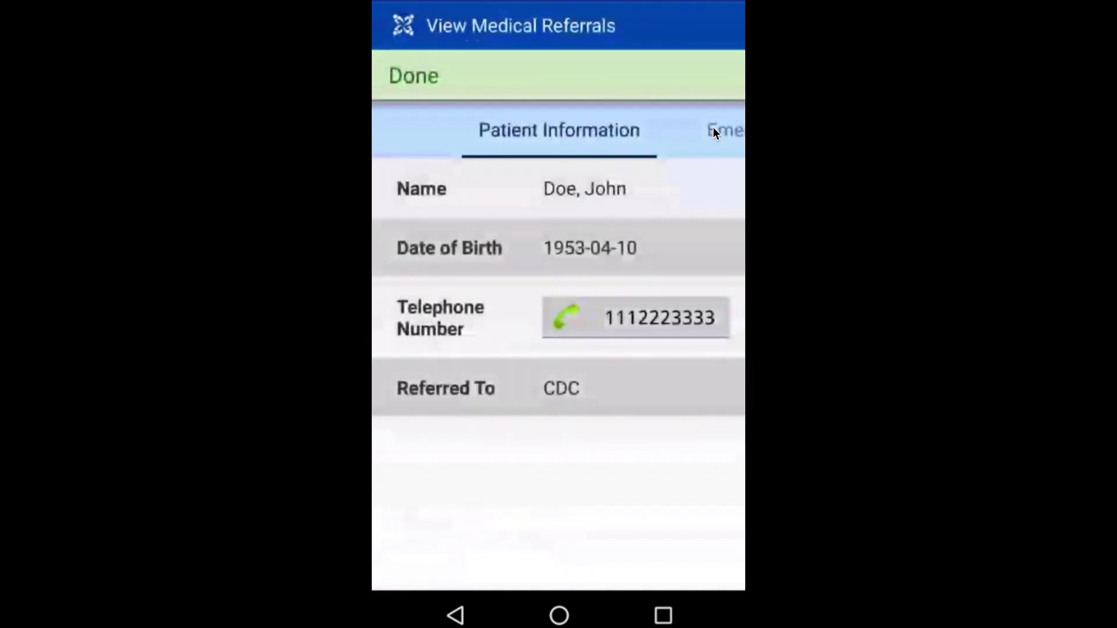
{"action": "left_click", "coordinate": [715, 131]}
{"action": "left_click", "coordinate": [715, 132]}
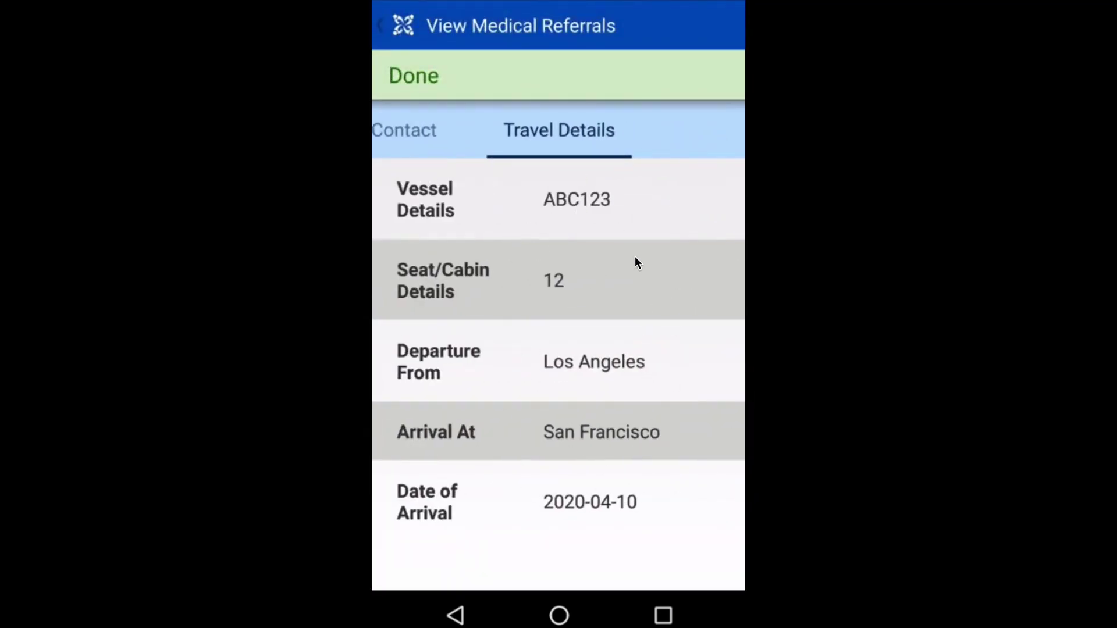
{"action": "left_click", "coordinate": [459, 615]}
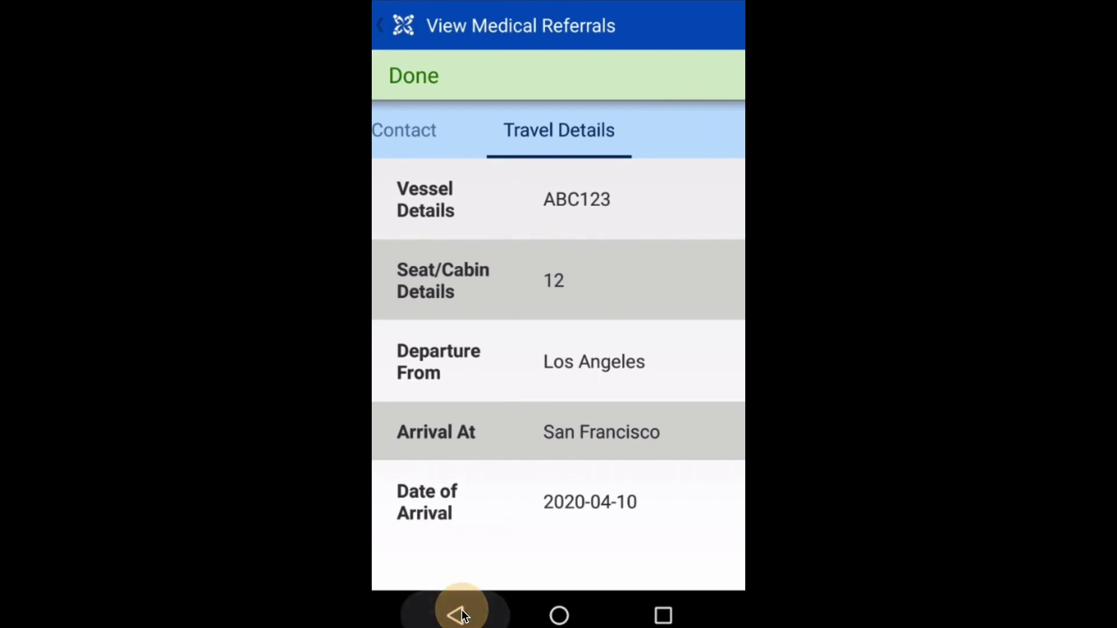
{"action": "left_click", "coordinate": [460, 616]}
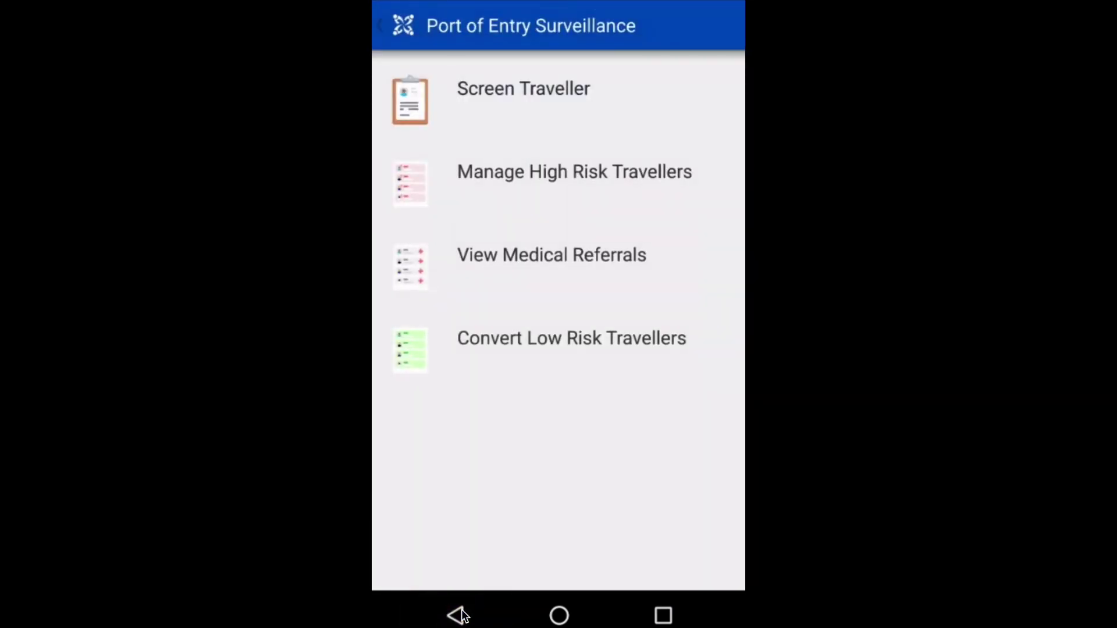